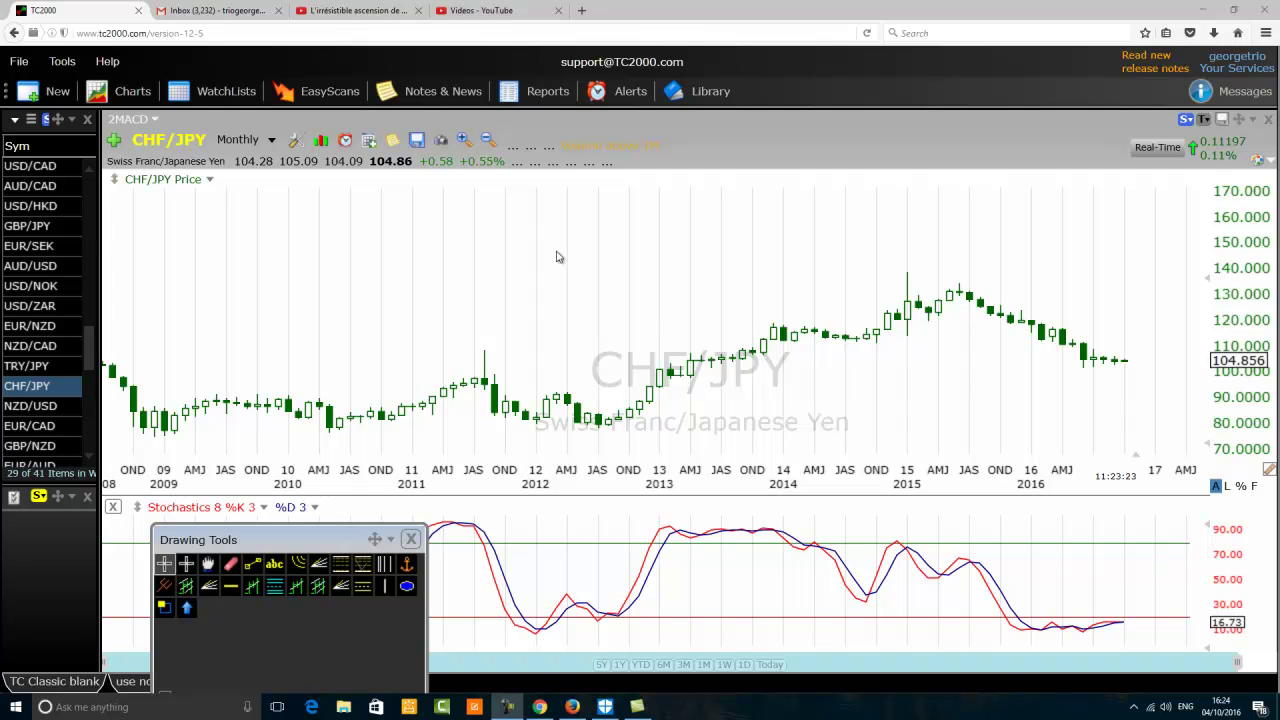
Step: Move the Drawing Tools palette up and right so the Repeat and Snap To checkboxes are visible
drag(275, 547, 328, 477)
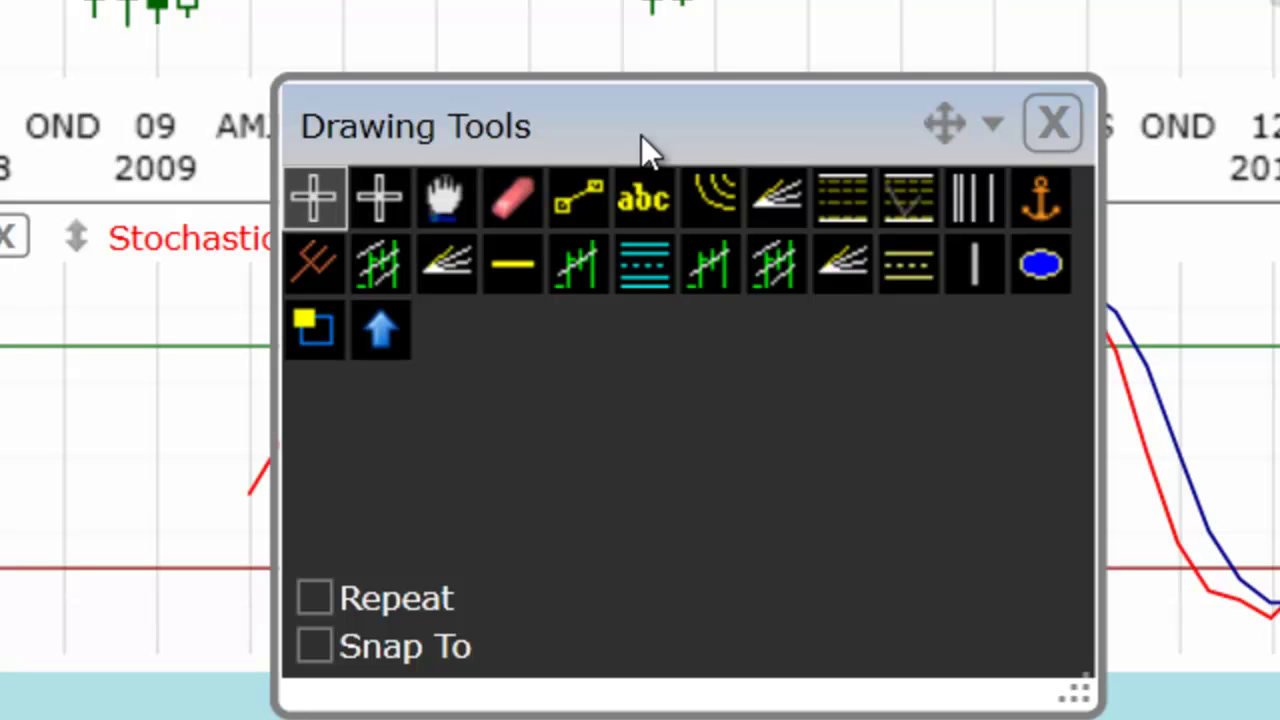
Step: Move the Drawing Tools palette to the bottom-left corner of the chart area
mouse_move(641, 135)
mouse_down()
mouse_move(151, 495)
mouse_move(325, 437)
mouse_move(235, 553)
mouse_up()
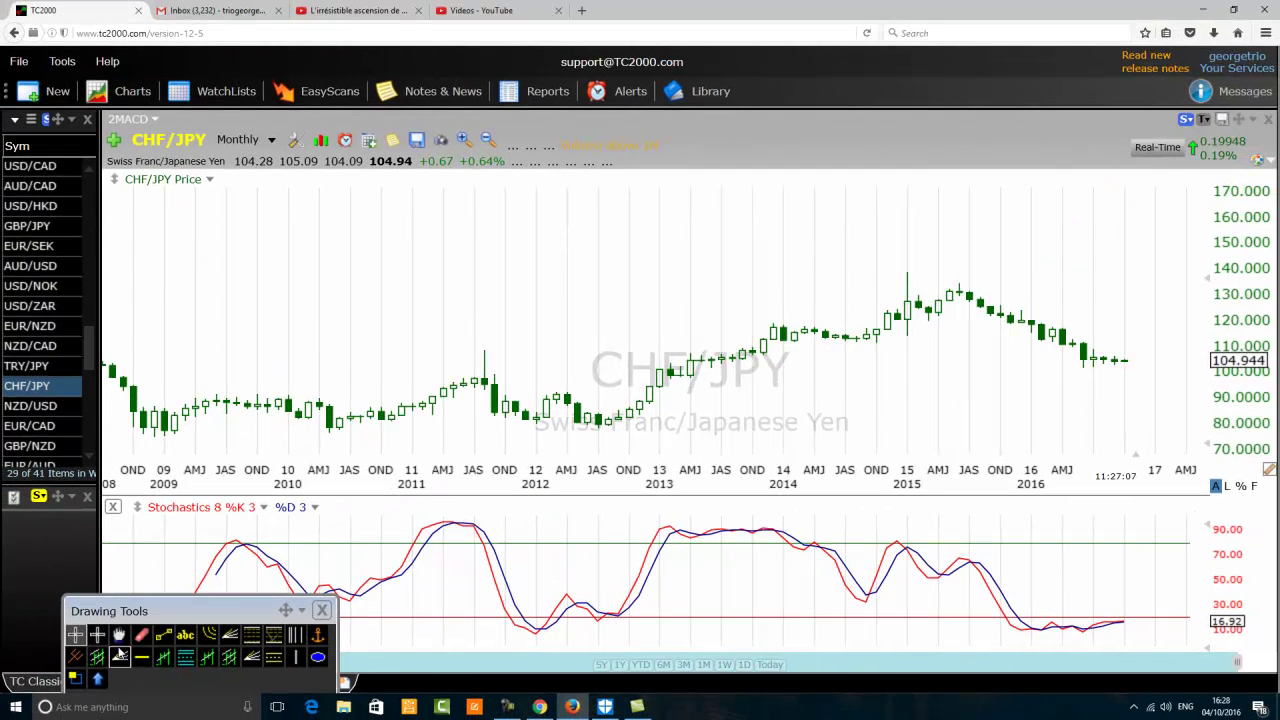
Step: Draw three trend lines: rising 2010–late 2012, flat near 120 over 2010–2013, falling 2011–mid-2012
click(163, 635)
mouse_move(360, 381)
mouse_down()
mouse_move(607, 267)
mouse_move(640, 228)
mouse_up()
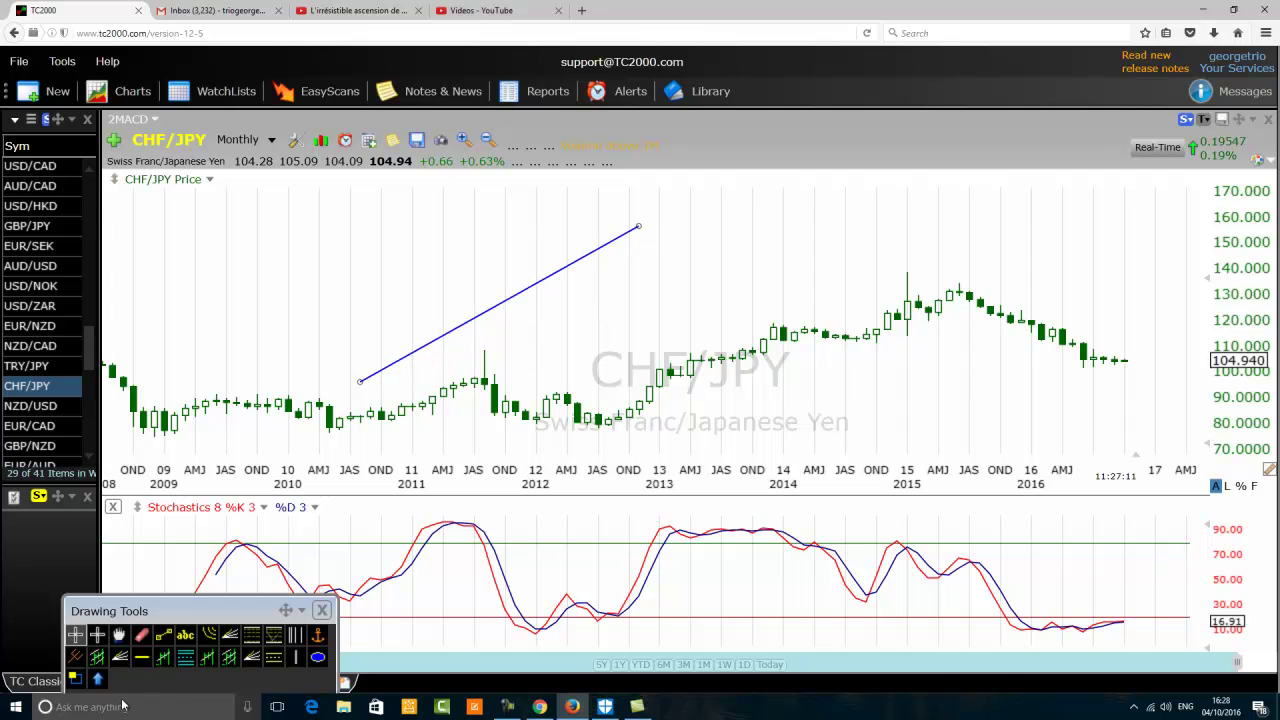
click(163, 635)
mouse_move(340, 307)
mouse_down()
mouse_move(670, 341)
mouse_move(752, 323)
mouse_up()
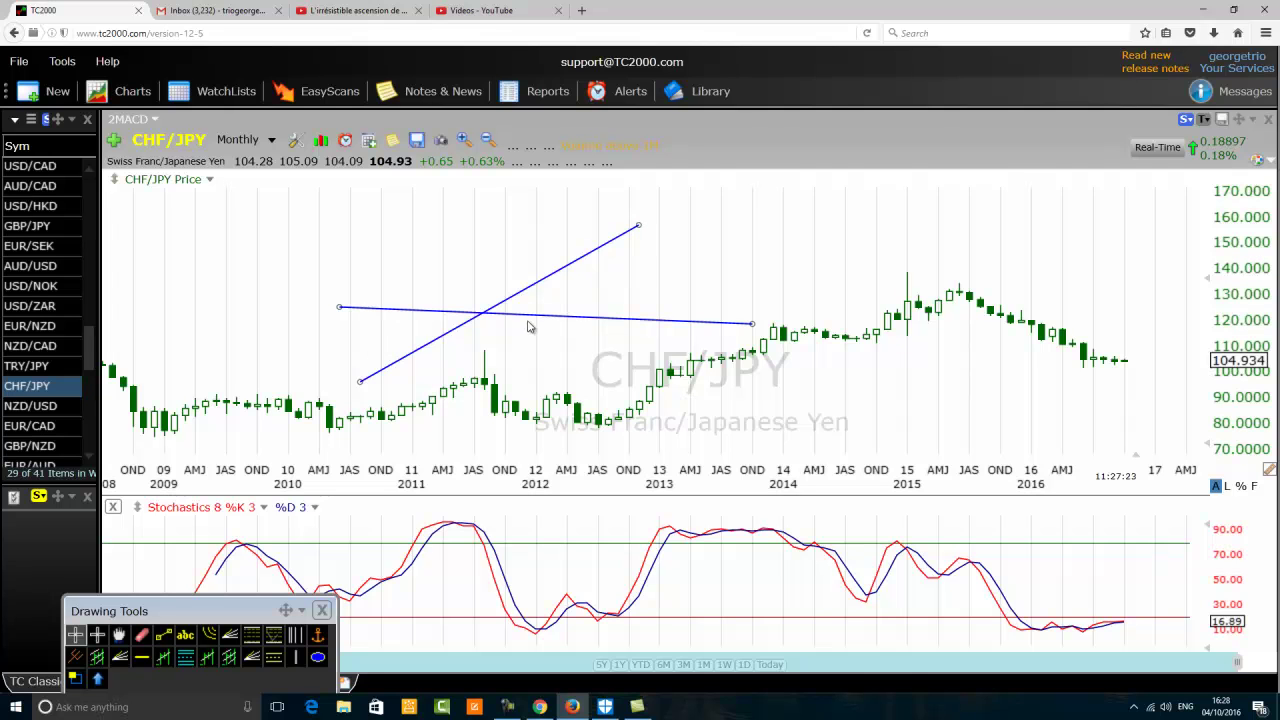
click(165, 635)
drag(453, 253, 576, 410)
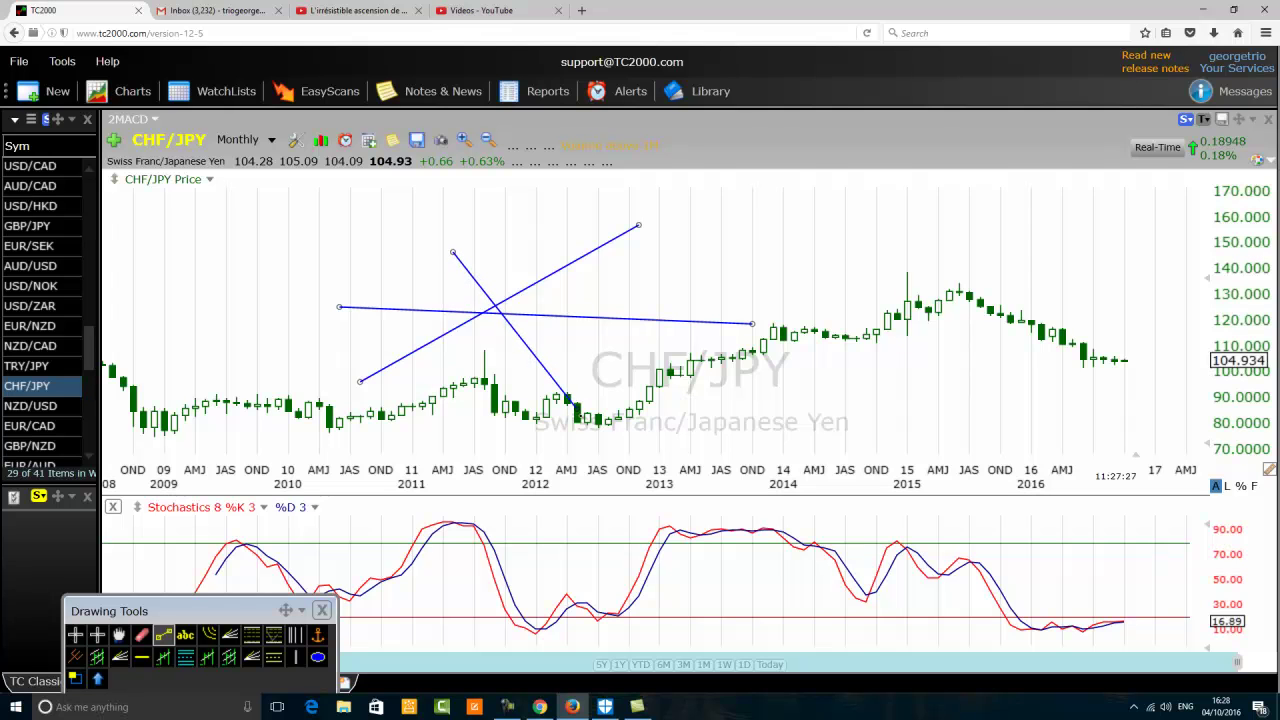
Step: Delete the flat, falling and rising practice trend lines from the price chart
right_click(570, 320)
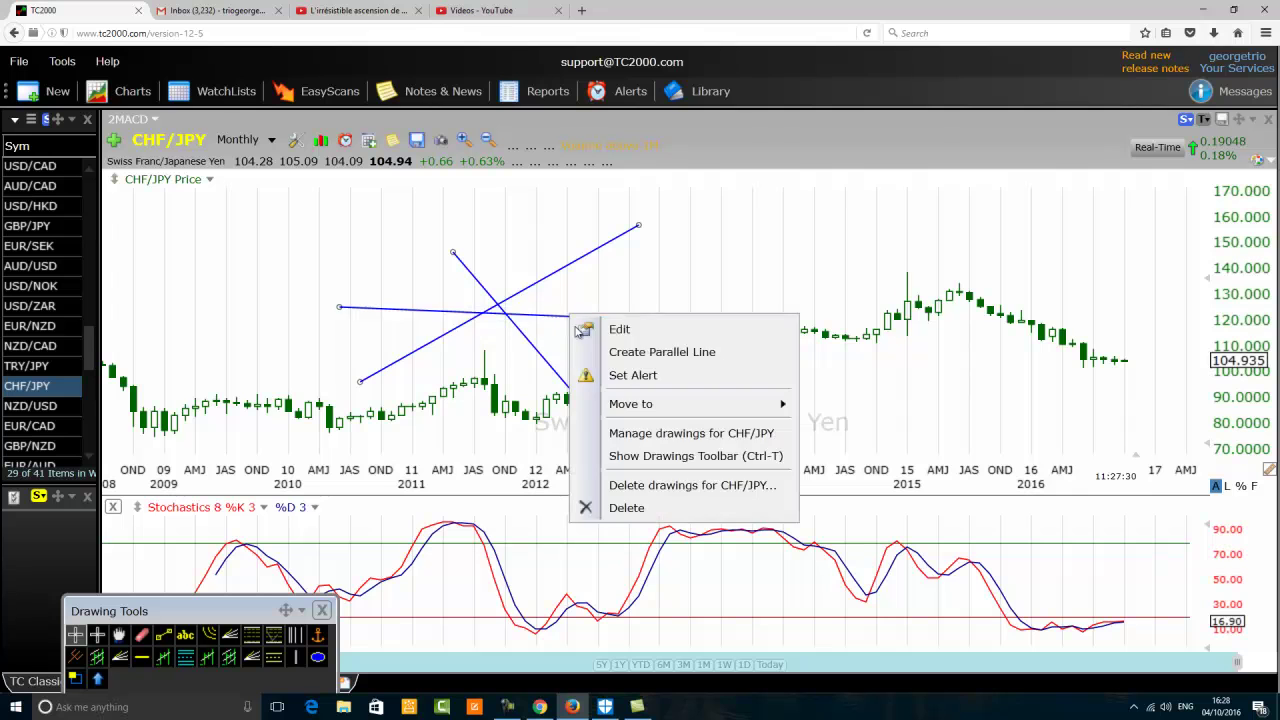
click(623, 510)
right_click(534, 347)
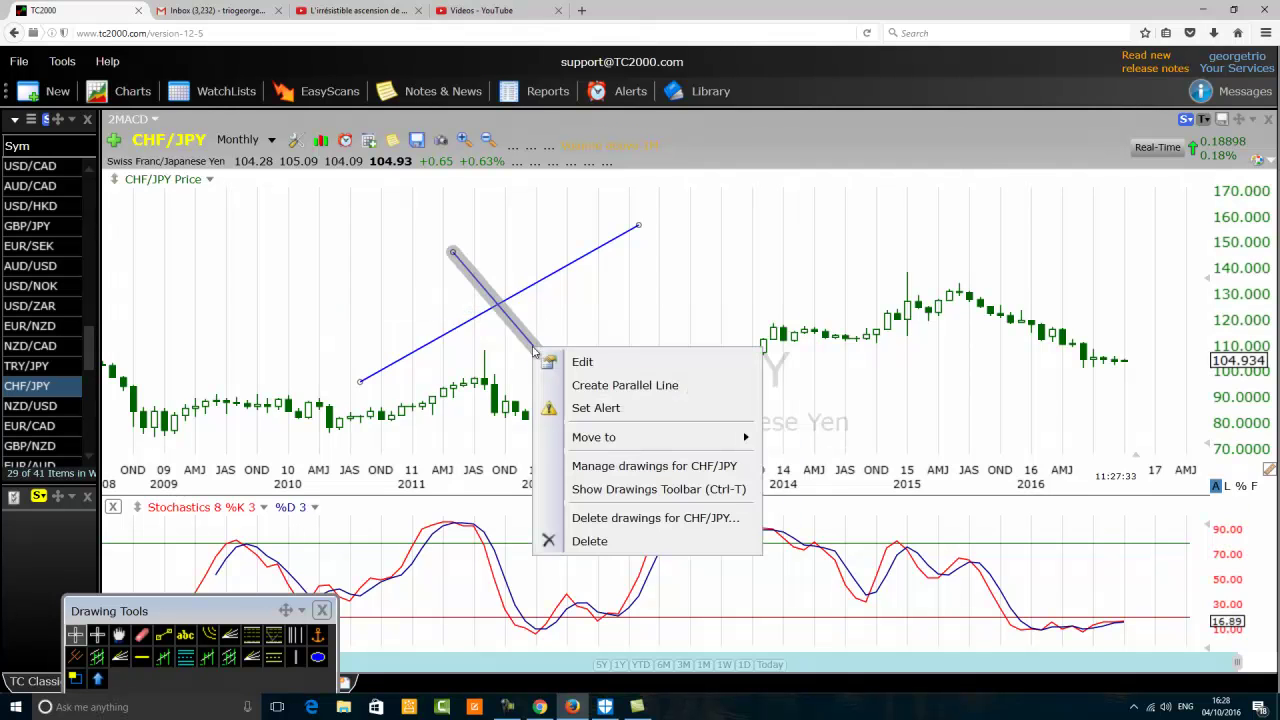
click(589, 541)
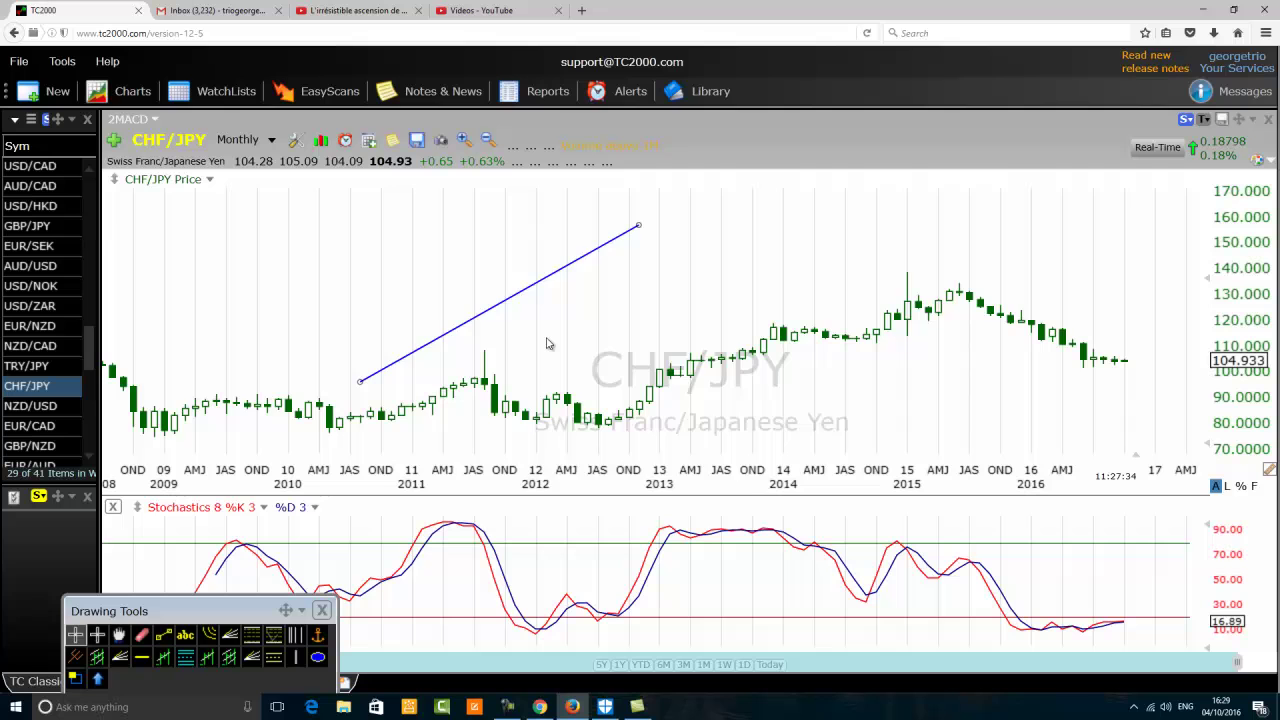
right_click(514, 296)
click(571, 486)
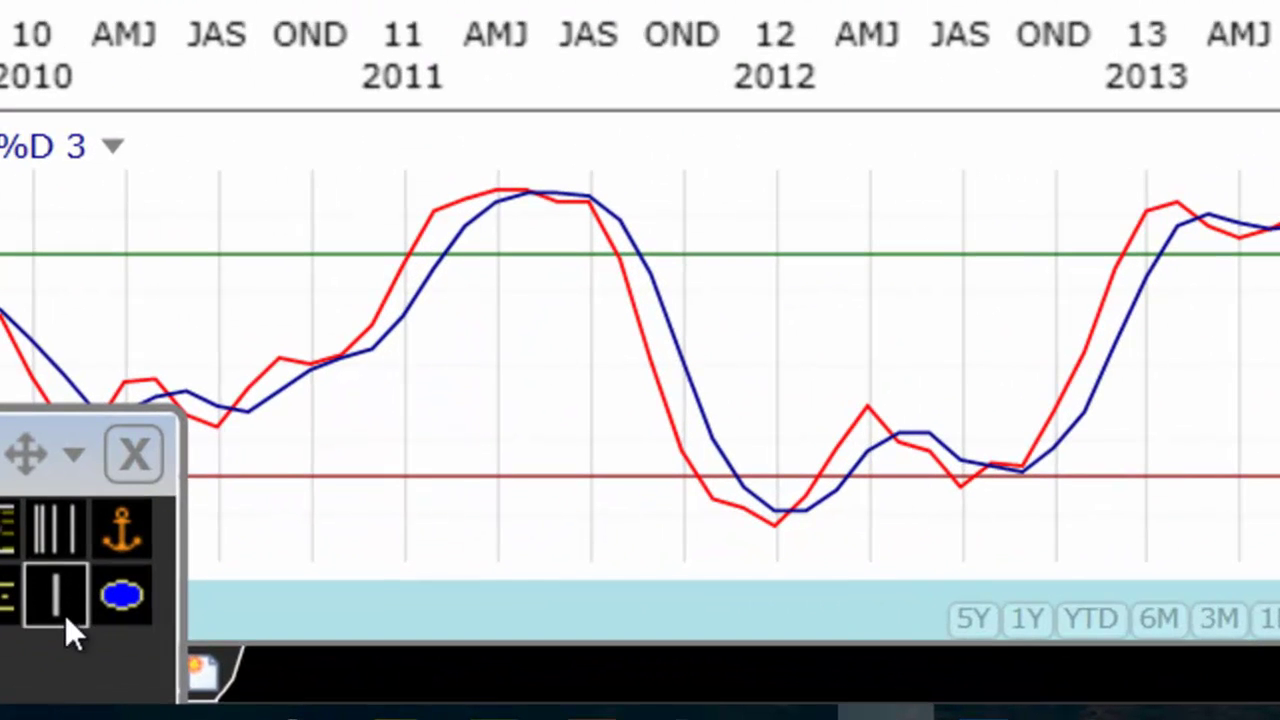
Step: Circle the later 2015 stochastic peak and draw a trend line across the stochastic peaks
click(122, 597)
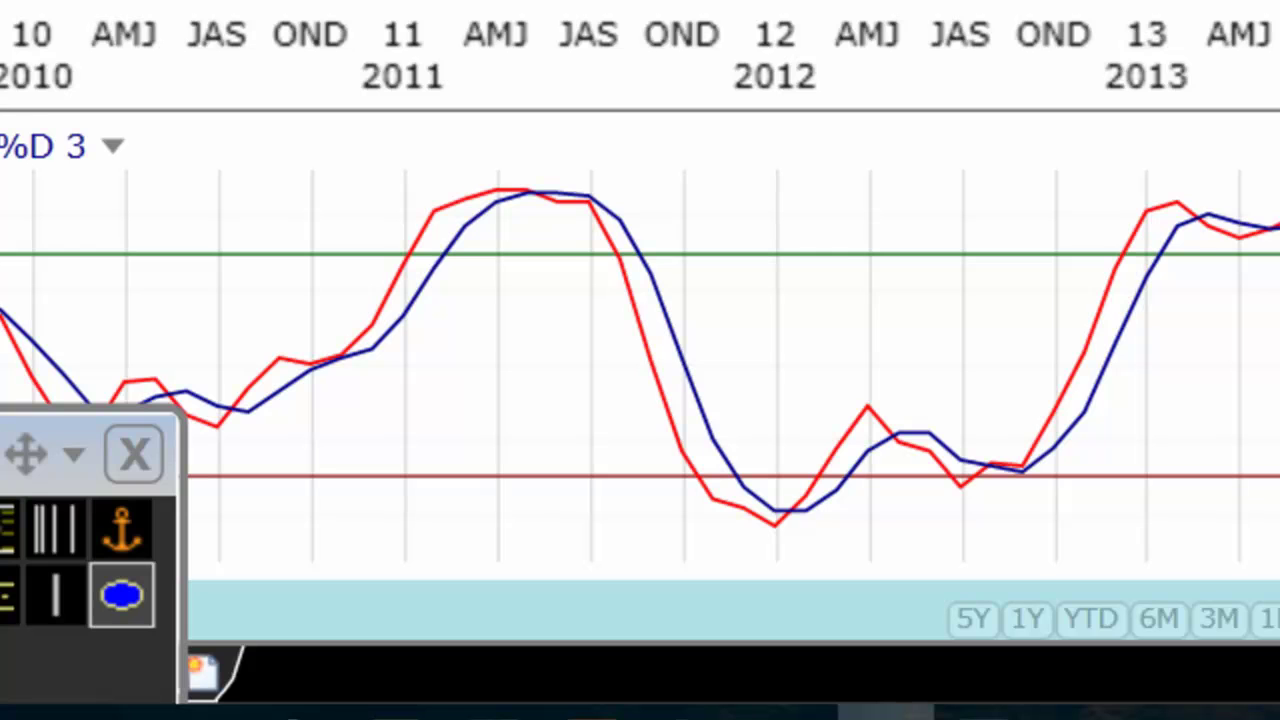
drag(596, 211, 503, 307)
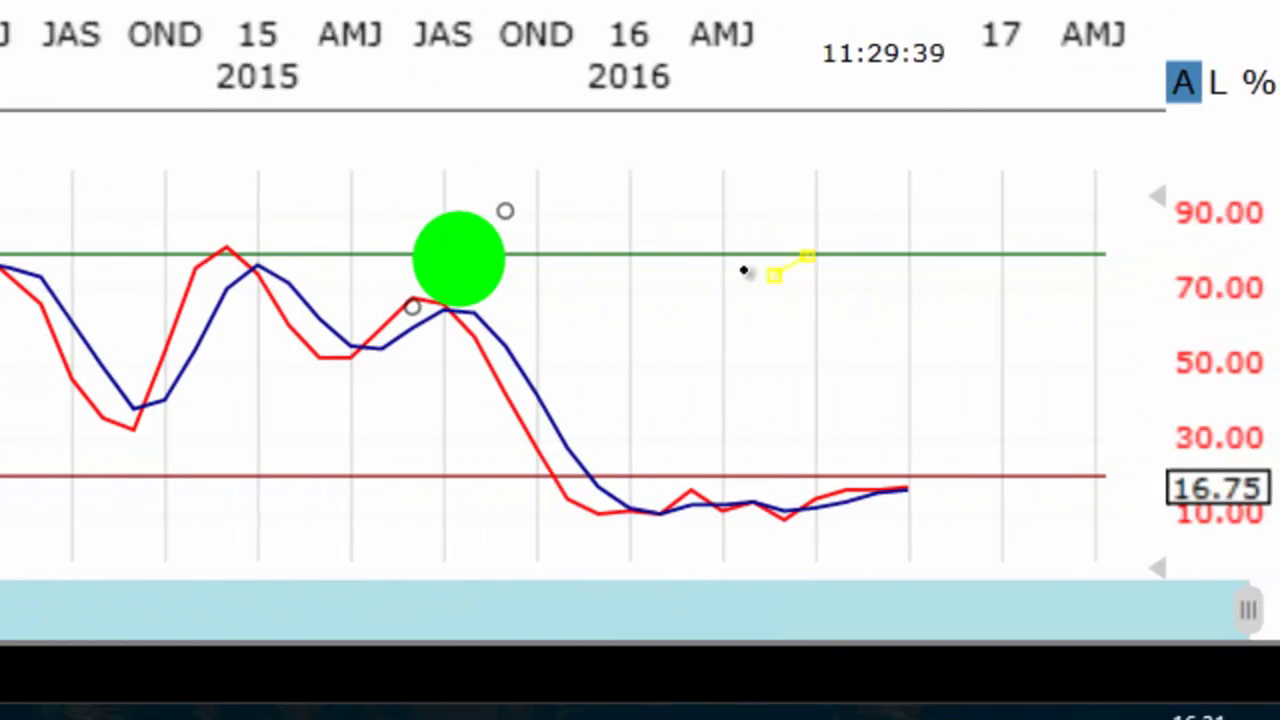
mouse_move(134, 214)
mouse_down()
mouse_move(691, 349)
mouse_move(700, 380)
mouse_move(724, 384)
mouse_up()
Step: Make the stochastic trend line red and circle the earlier 2015 stochastic peak
right_click(343, 290)
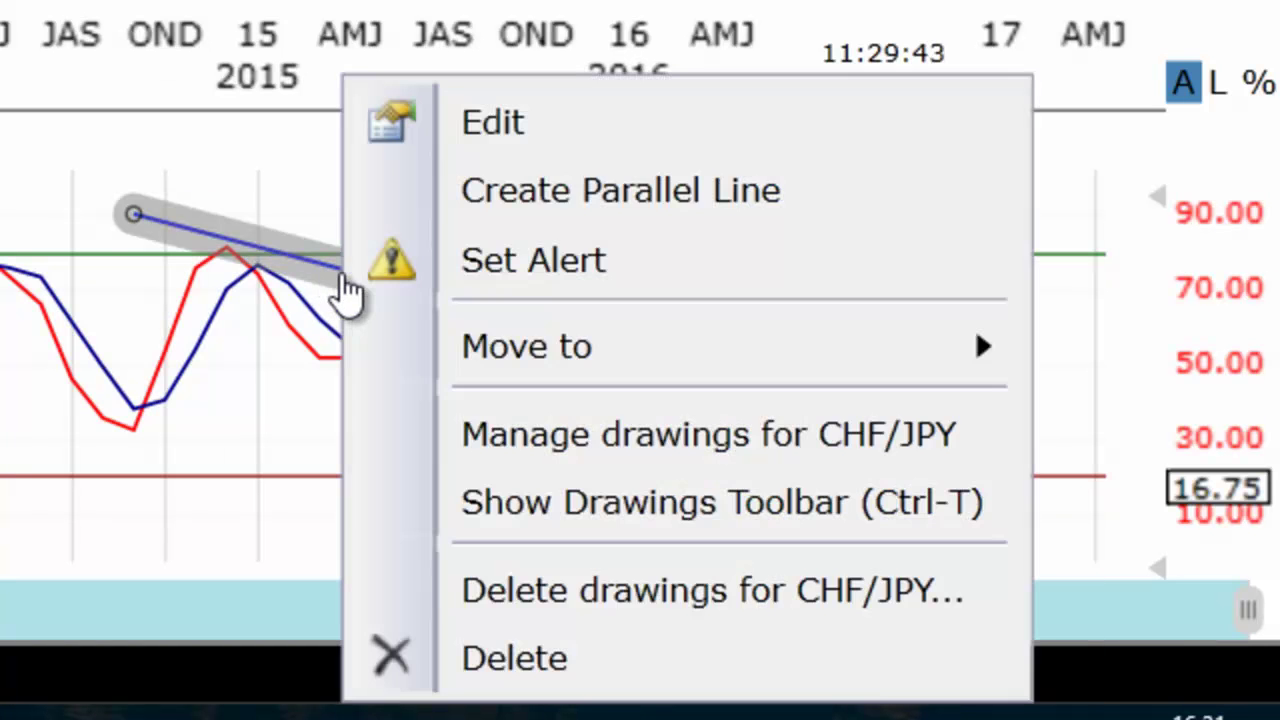
click(495, 133)
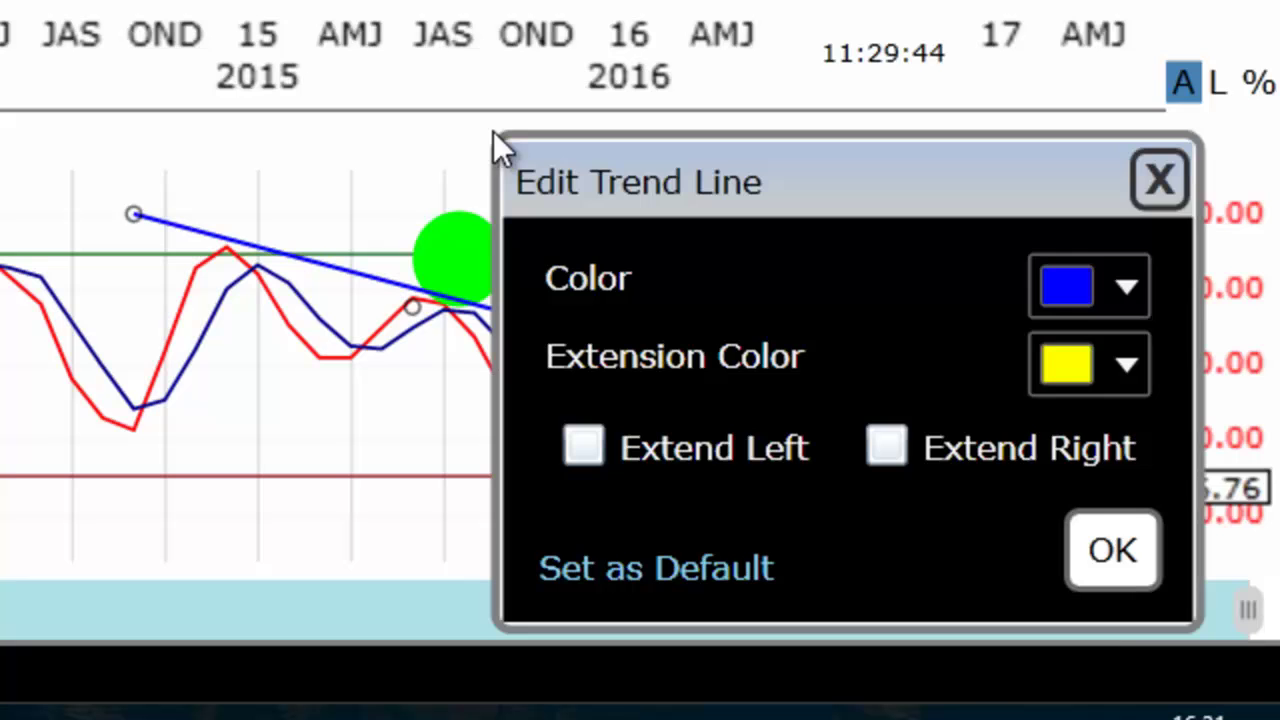
click(1049, 288)
click(884, 410)
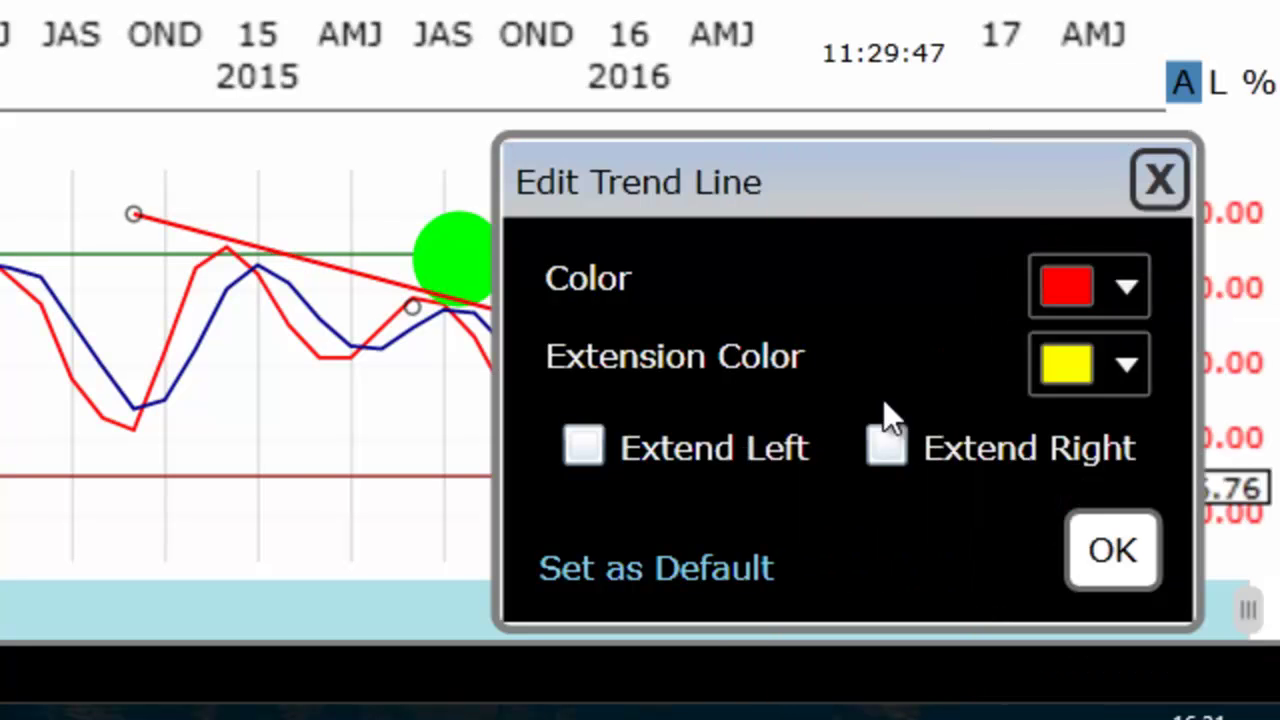
click(1127, 563)
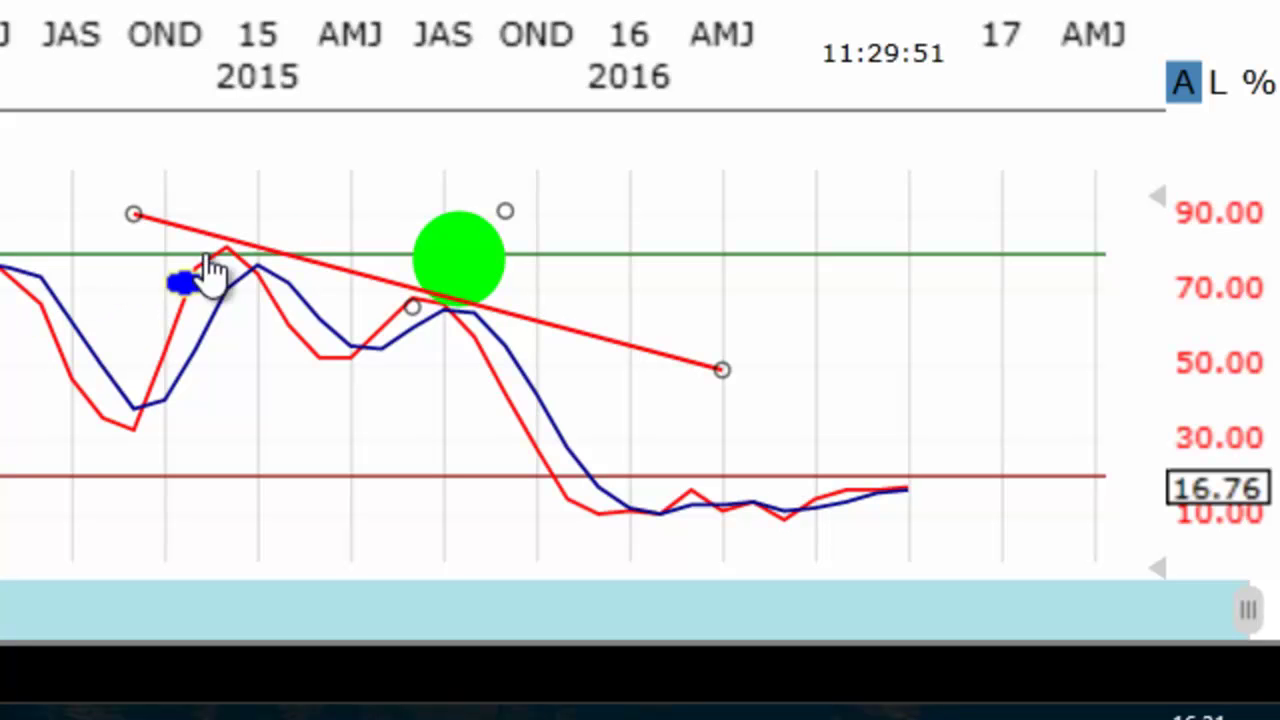
drag(288, 175, 205, 259)
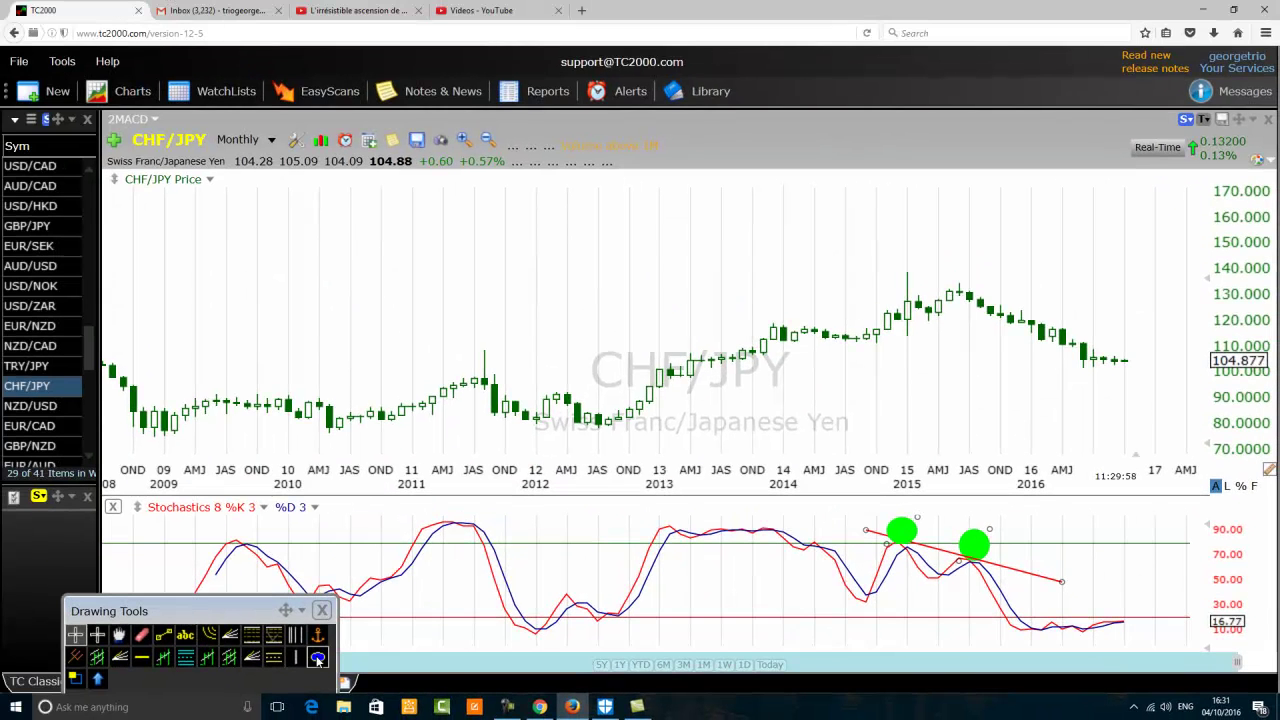
Step: Circle the early-2015 and mid-2015 price highs with ellipses, nudging the first onto its candle
click(318, 656)
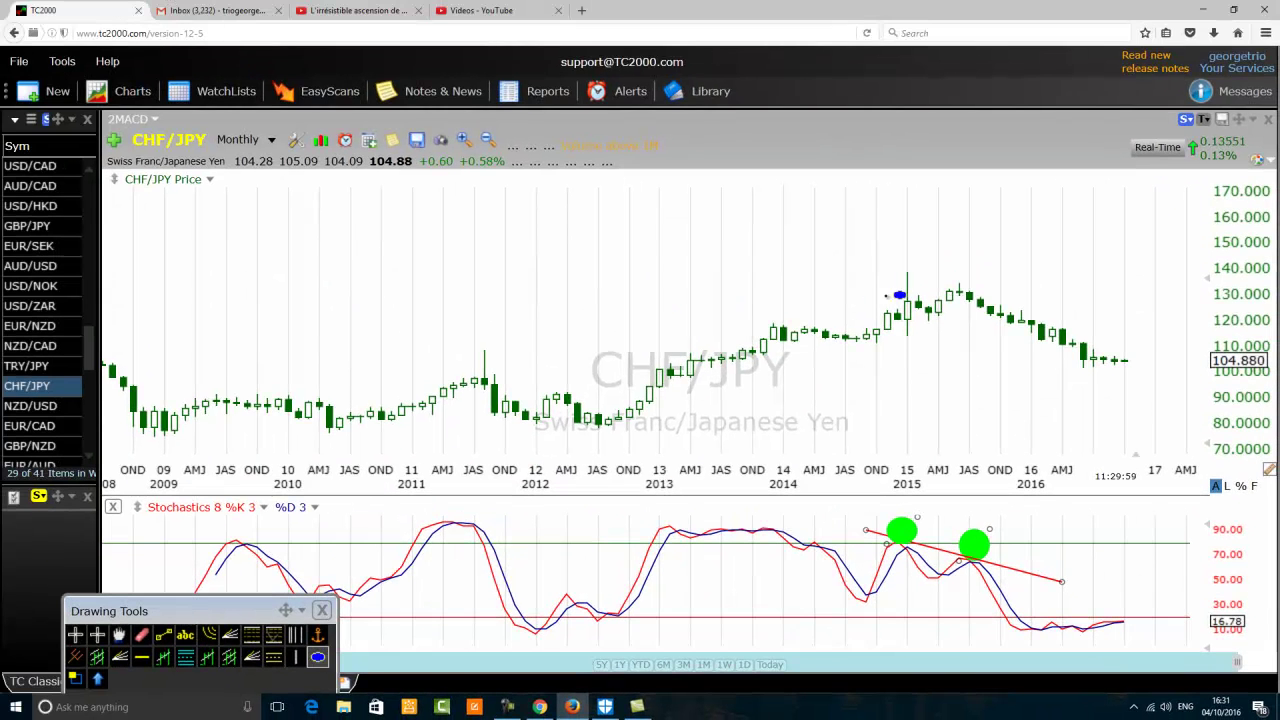
drag(907, 277, 886, 306)
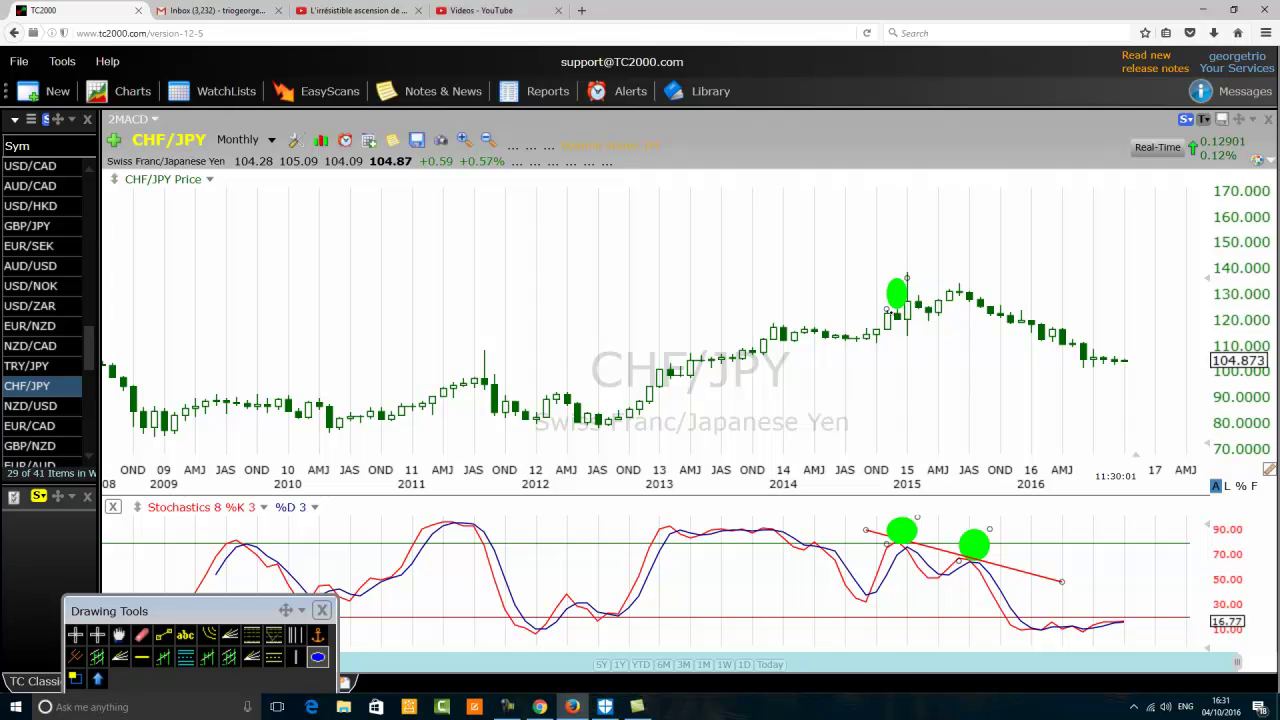
key(Escape)
click(318, 656)
mouse_move(969, 247)
mouse_down()
mouse_move(948, 284)
mouse_move(894, 302)
mouse_up()
key(Escape)
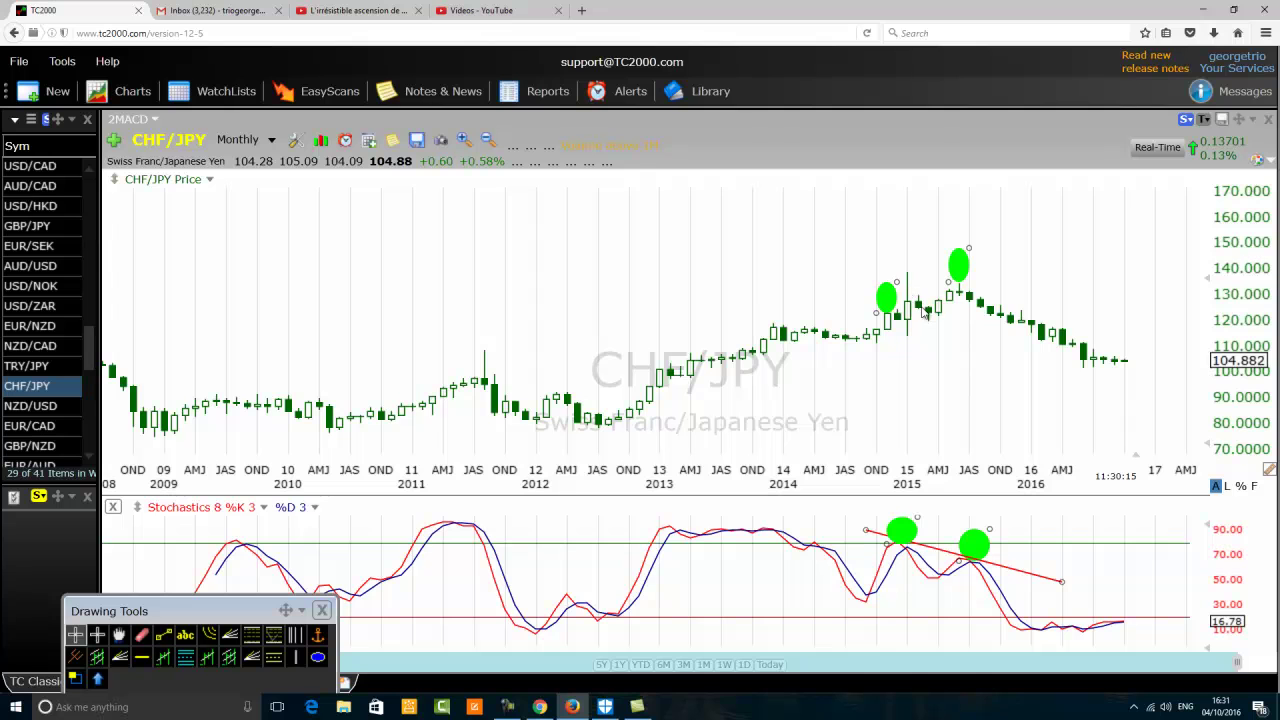
drag(887, 300, 900, 302)
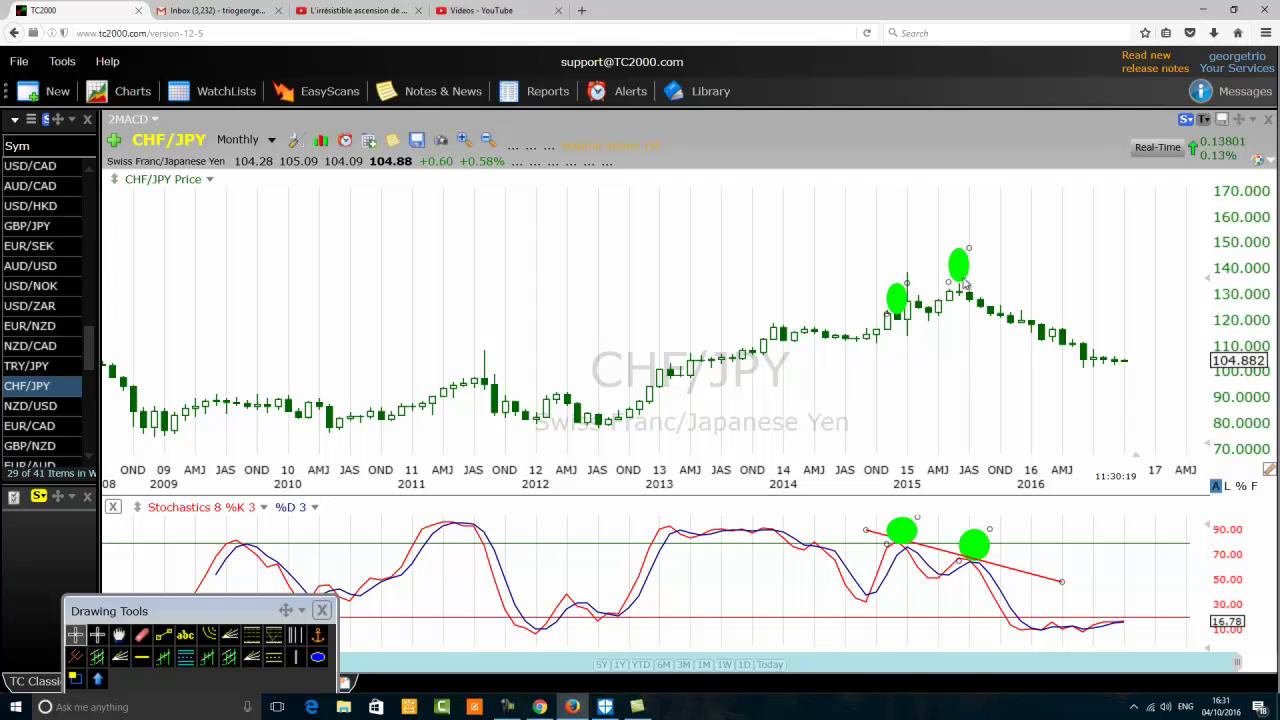
click(163, 637)
Step: Draw a blue rising trend line from late 2014 to late 2015 through the circled highs
drag(855, 314, 1000, 271)
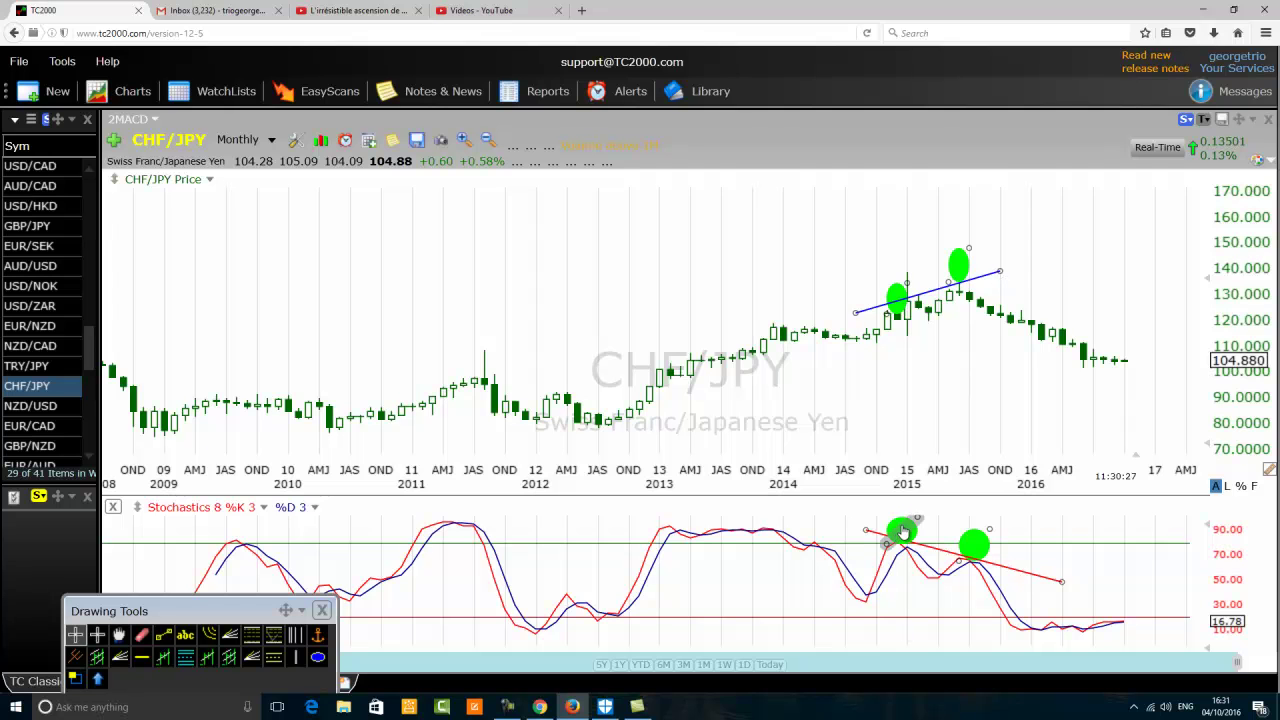
mouse_move(903, 531)
mouse_move(978, 556)
Step: Draw a red rising trend line along the price lows from mid-2012 into 2016
click(164, 636)
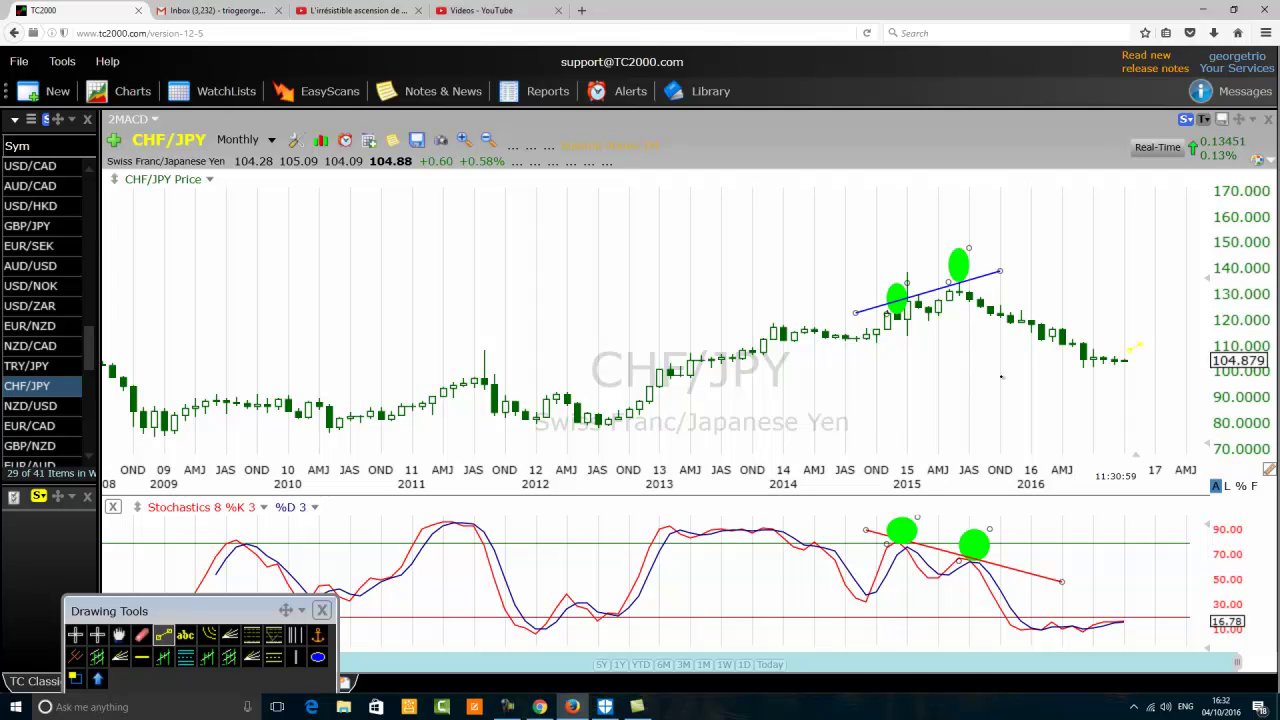
drag(597, 428, 1063, 283)
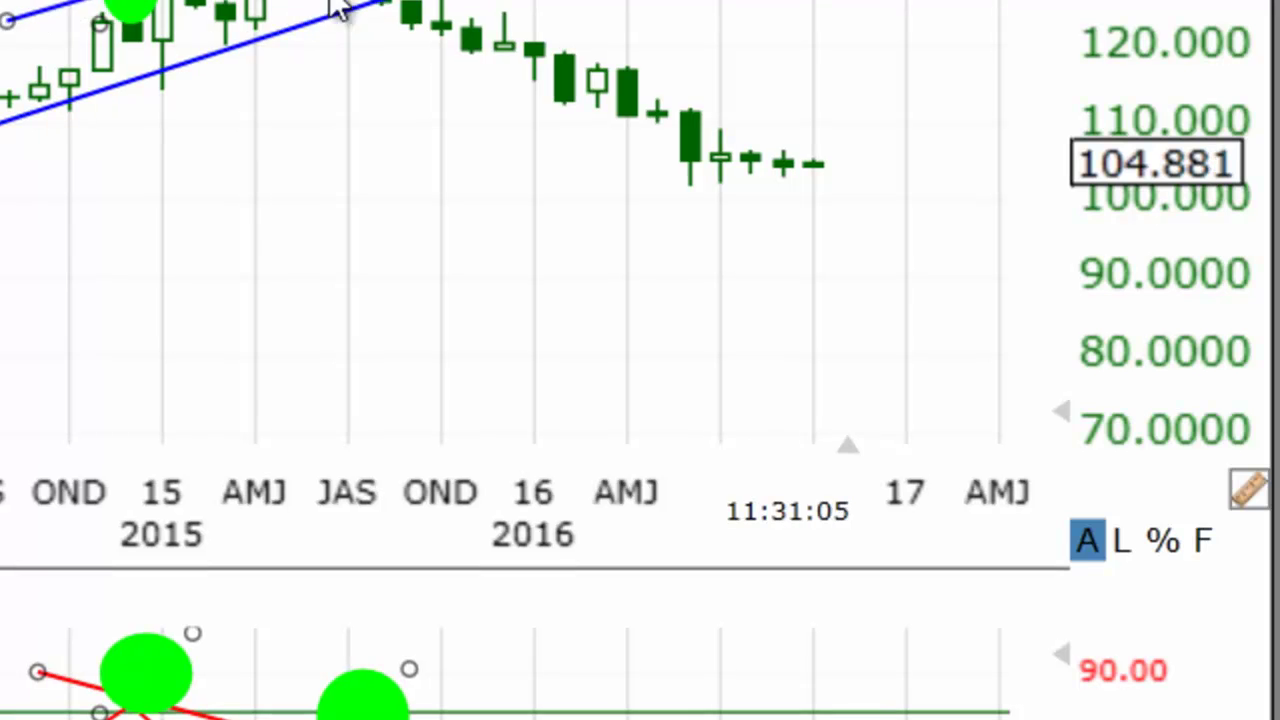
right_click(185, 85)
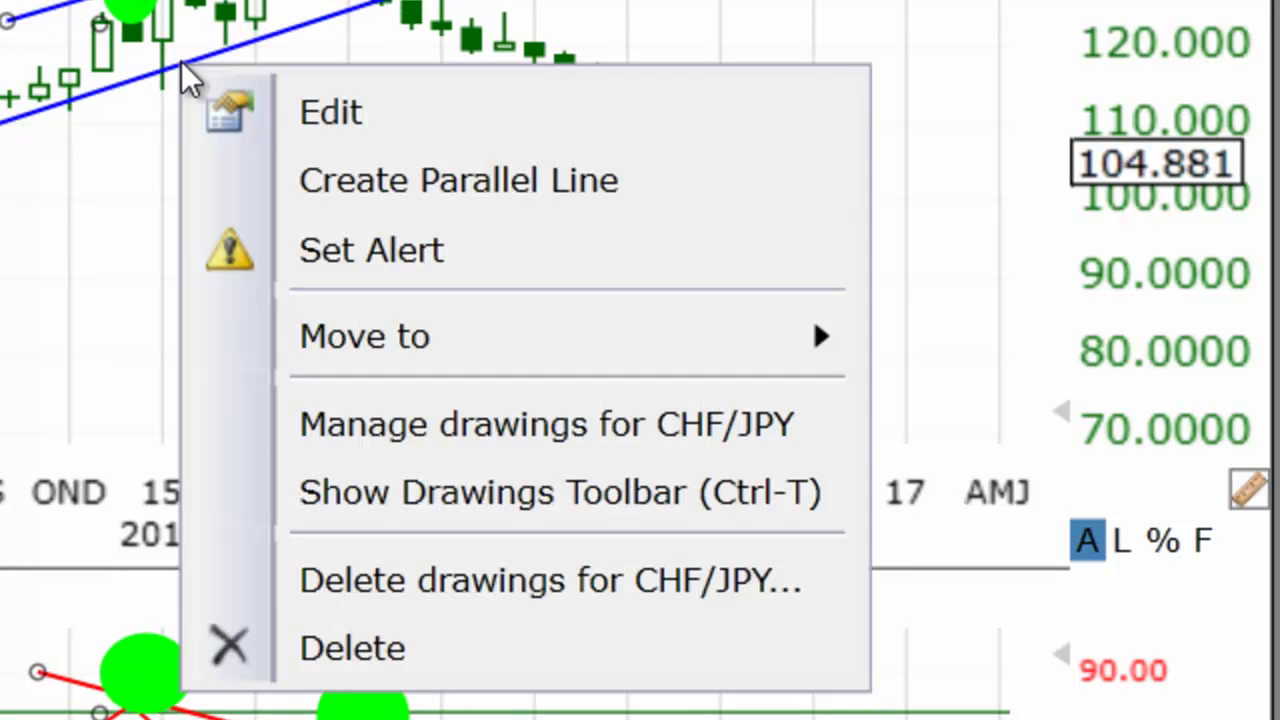
click(341, 131)
click(911, 283)
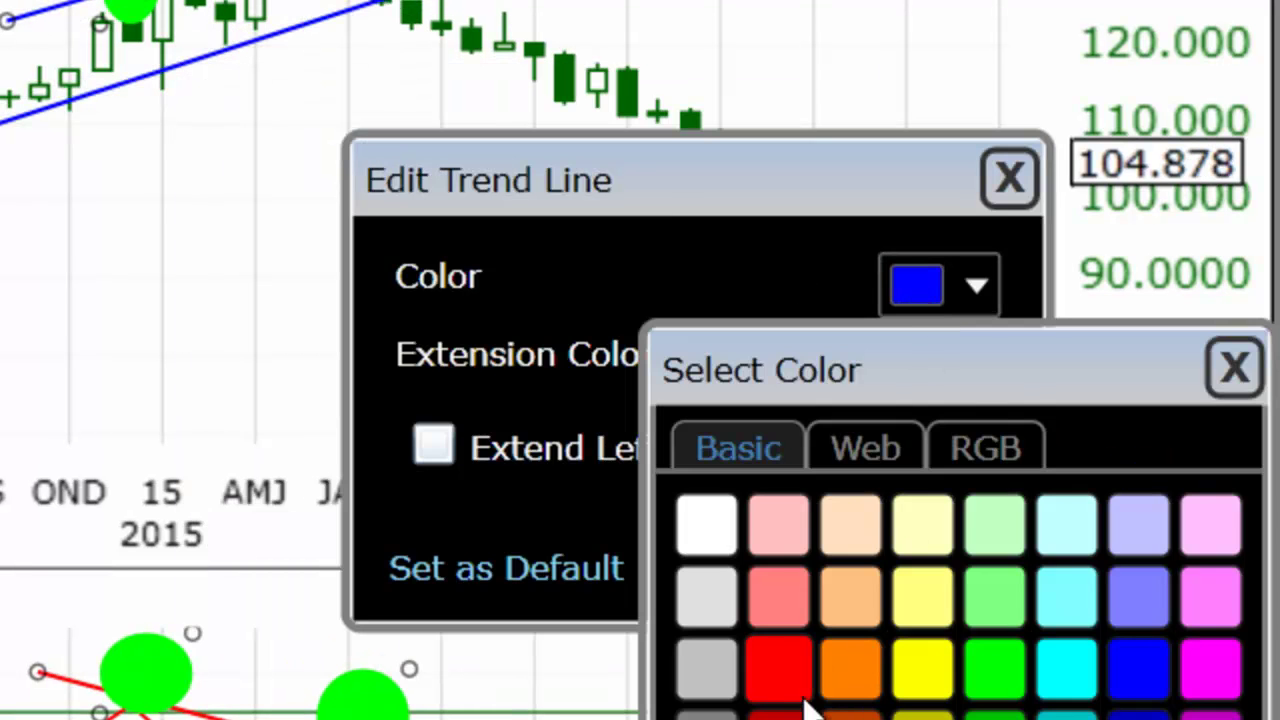
click(766, 672)
click(974, 560)
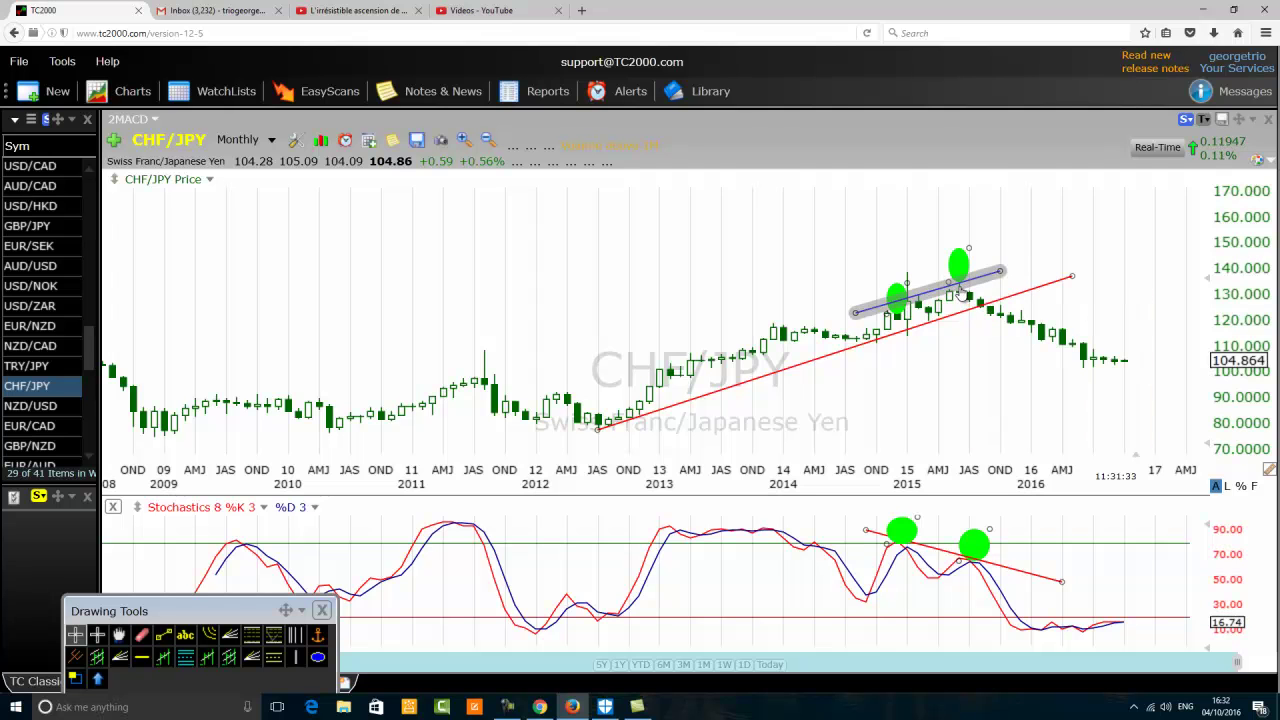
Step: Place a horizontal level at 134.70410 across the 2015 price highs
mouse_move(960, 291)
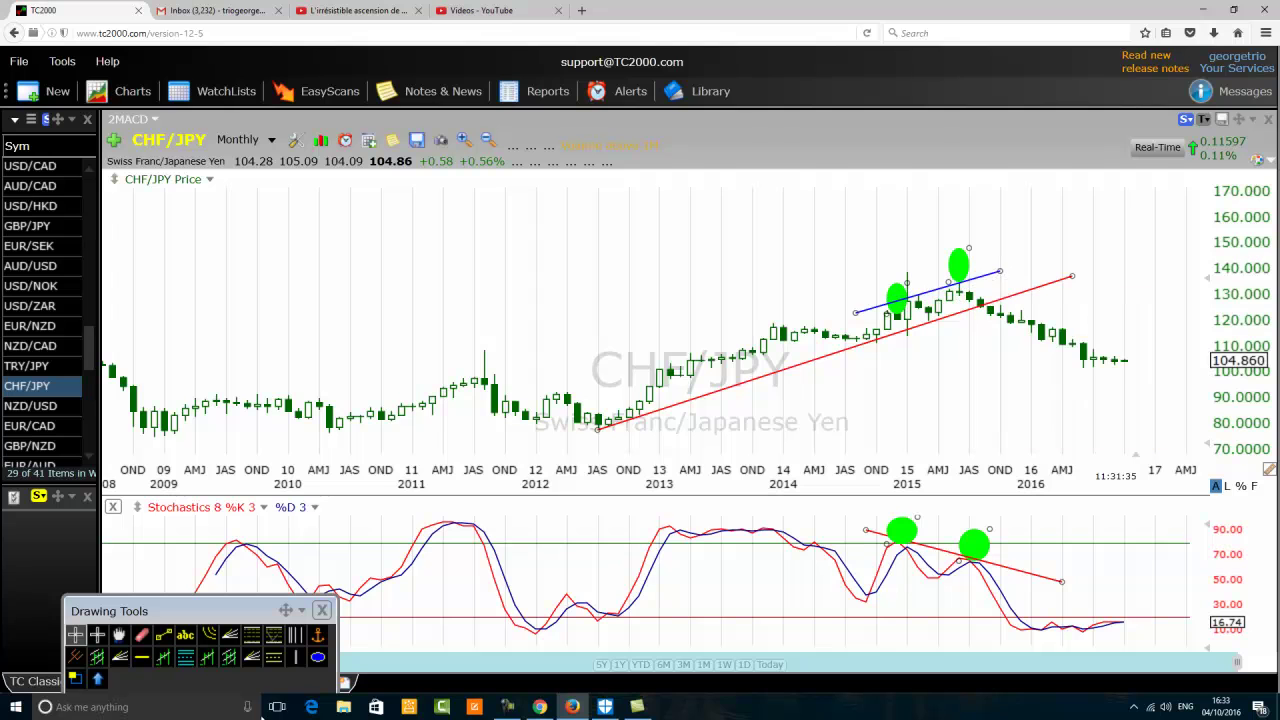
click(141, 656)
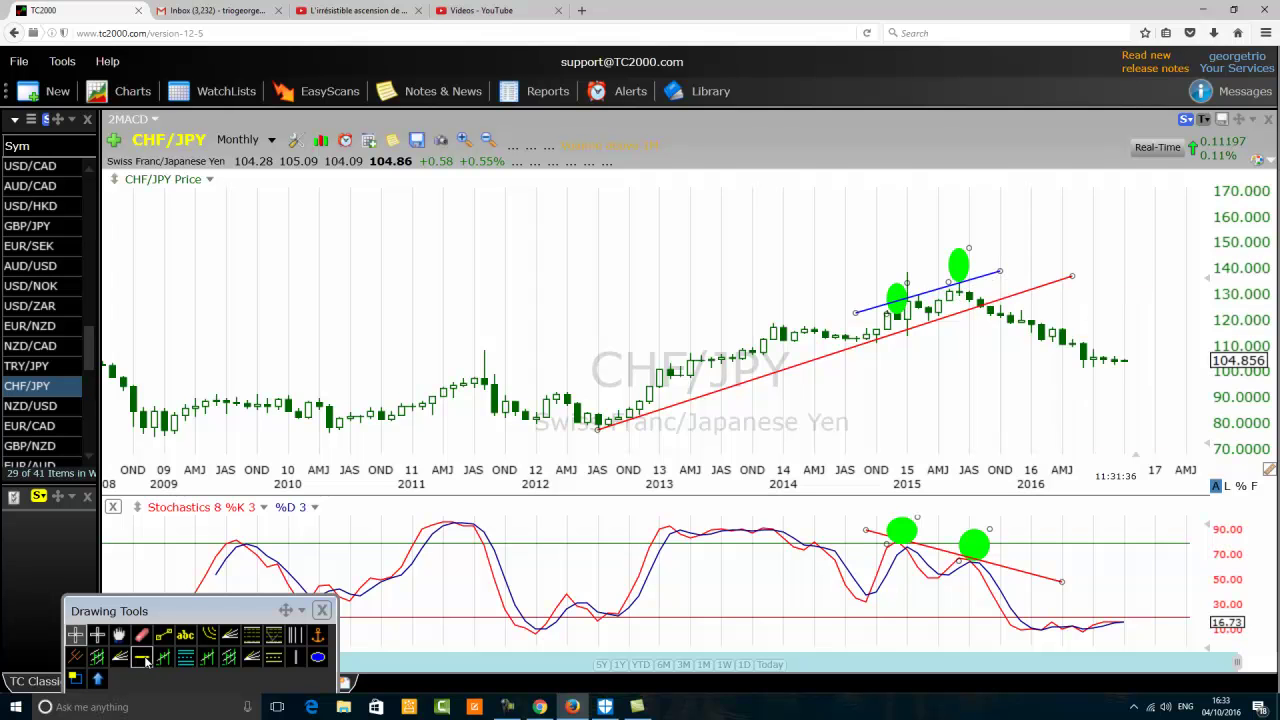
click(839, 281)
mouse_move(958, 288)
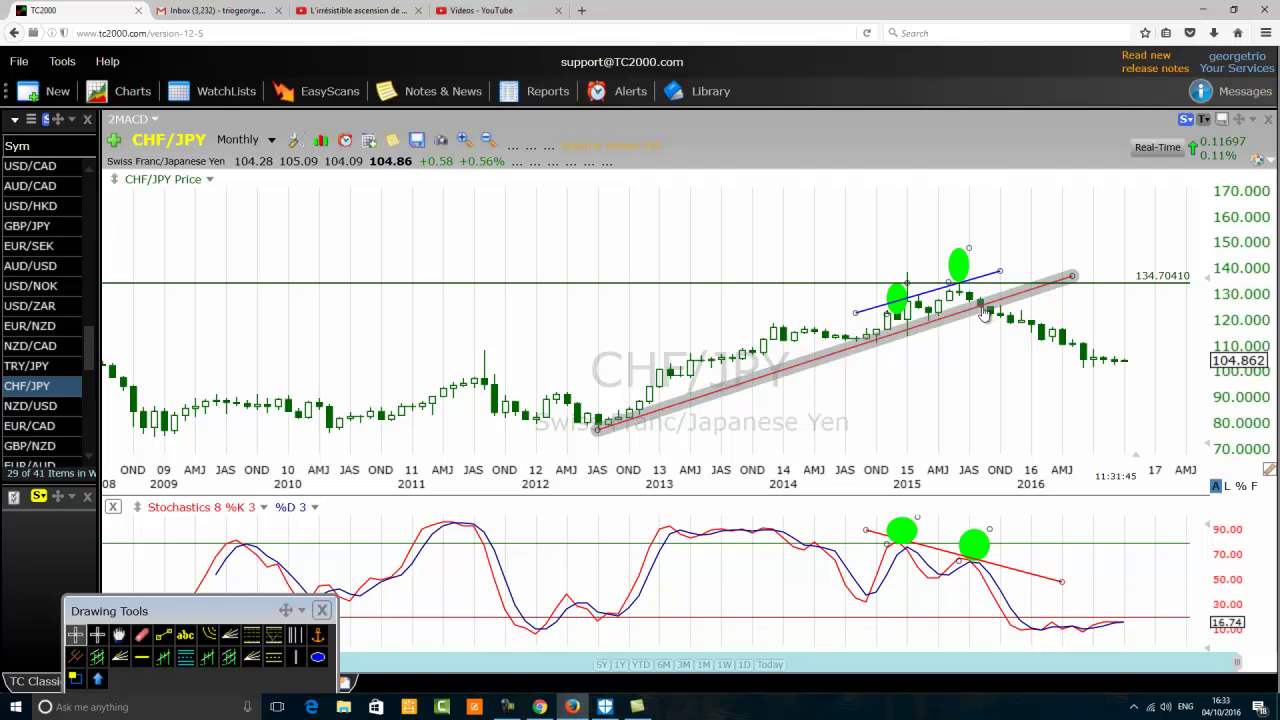
mouse_move(985, 312)
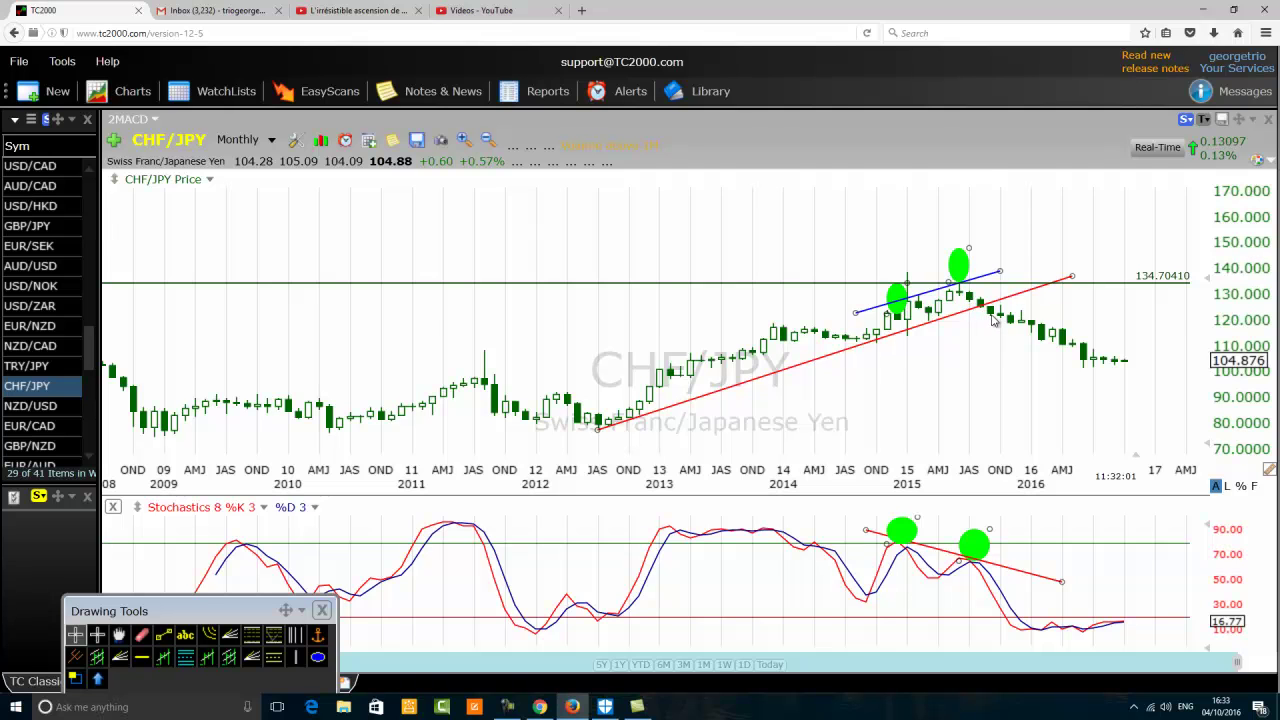
click(993, 318)
click(993, 318)
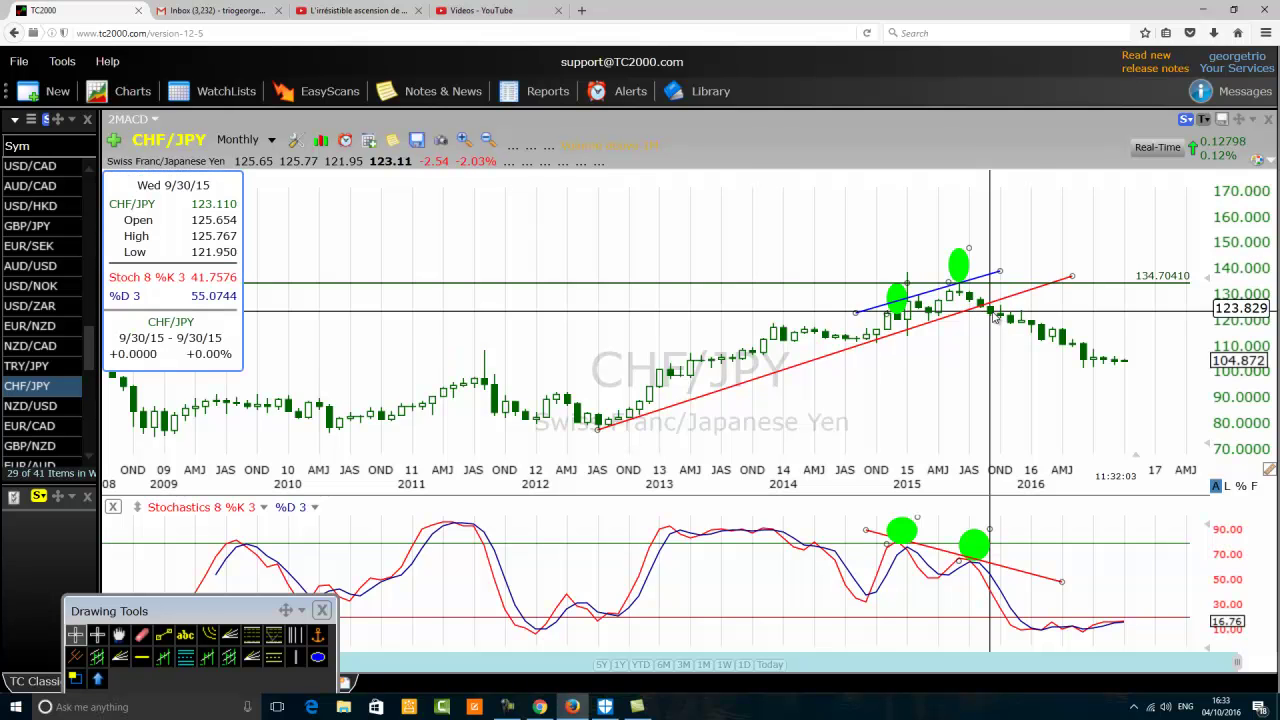
click(993, 318)
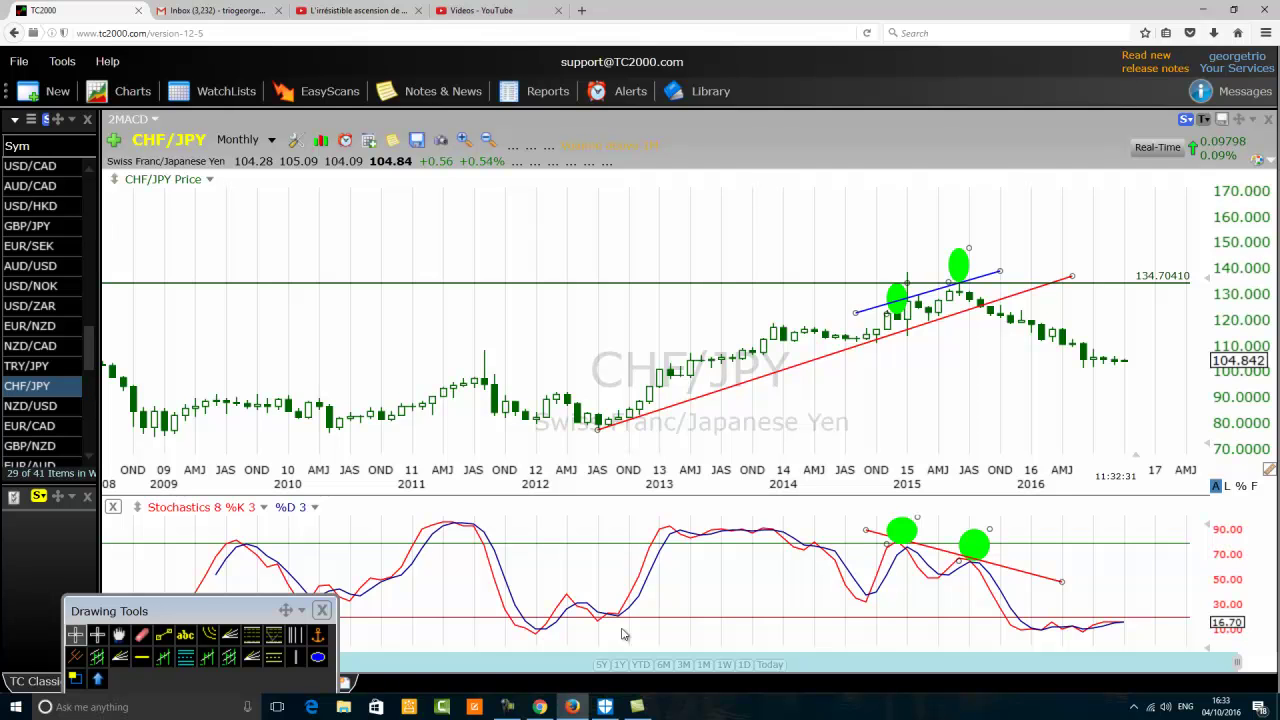
Step: Draw a blue line from the second green oval down to the October 2015 low, then one back up
click(162, 637)
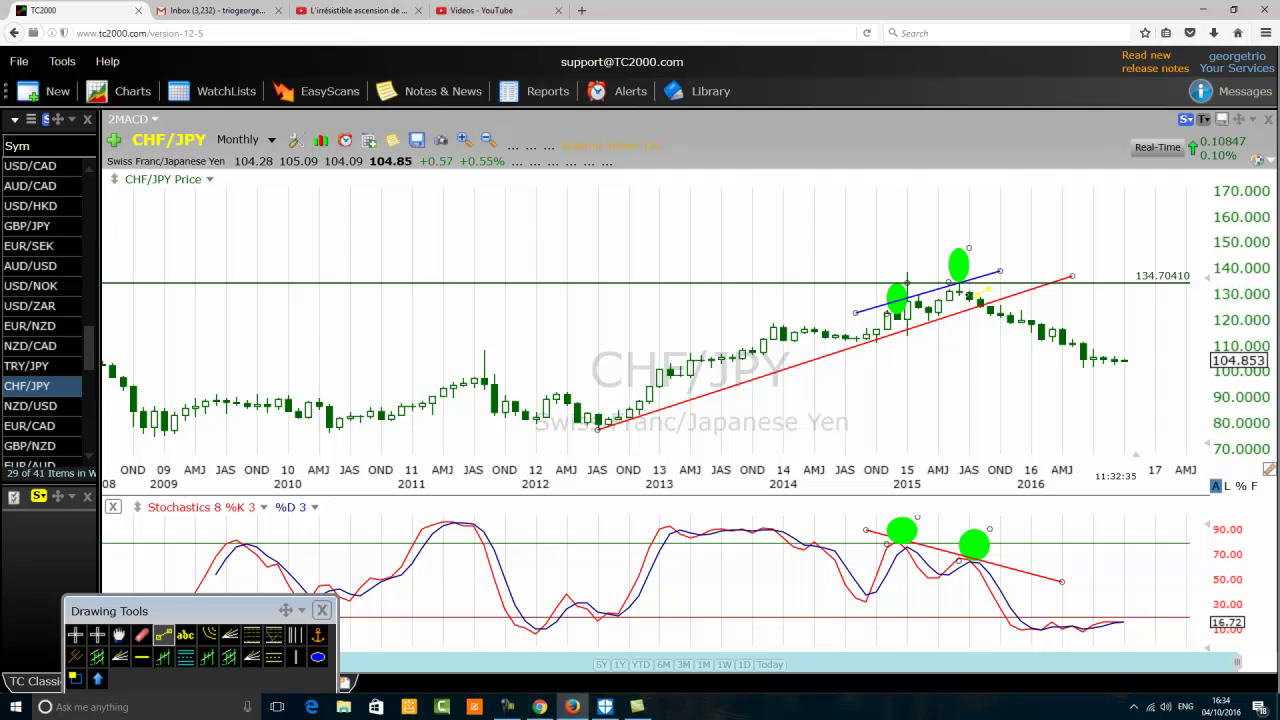
drag(969, 291, 1000, 327)
scroll(630, 342, up, 3)
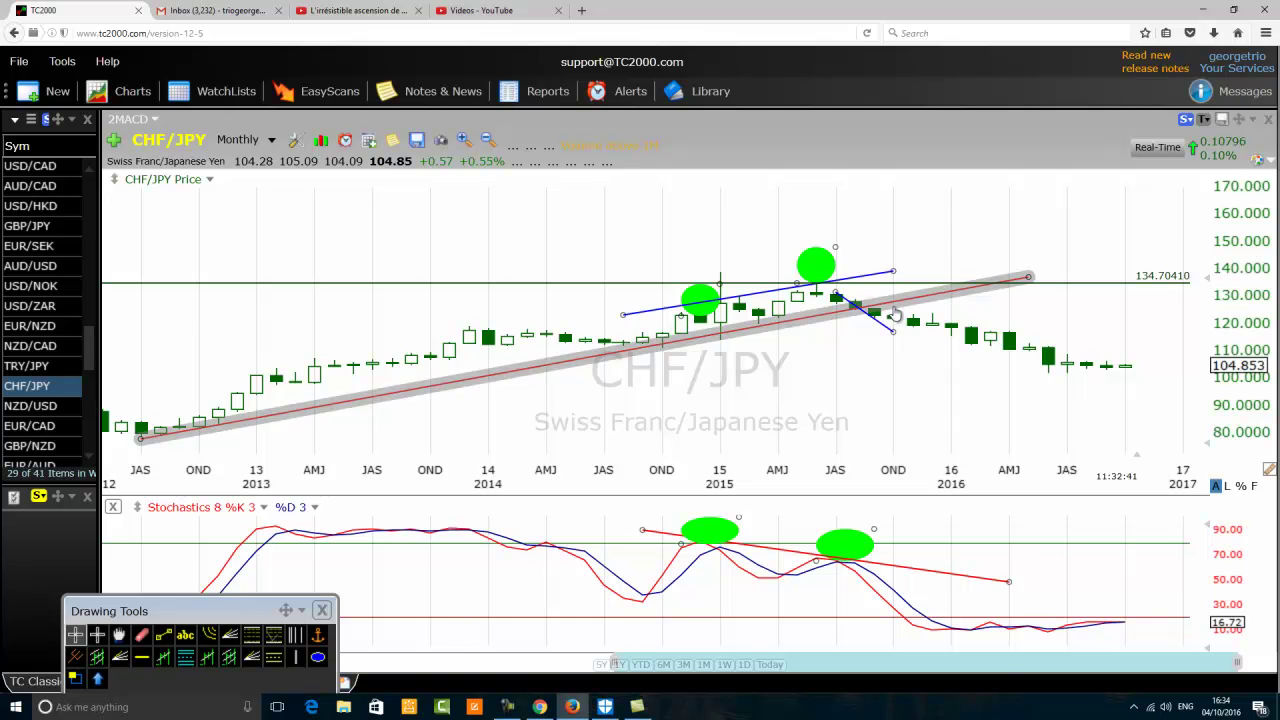
click(892, 331)
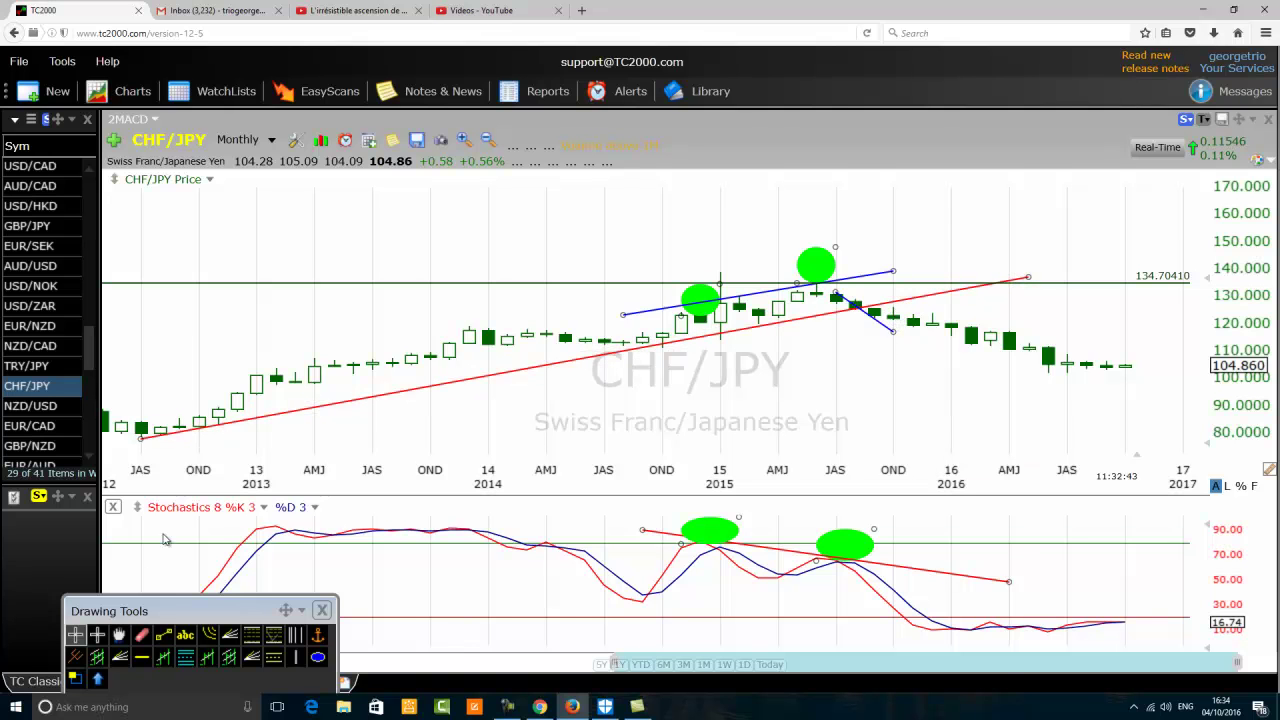
click(163, 636)
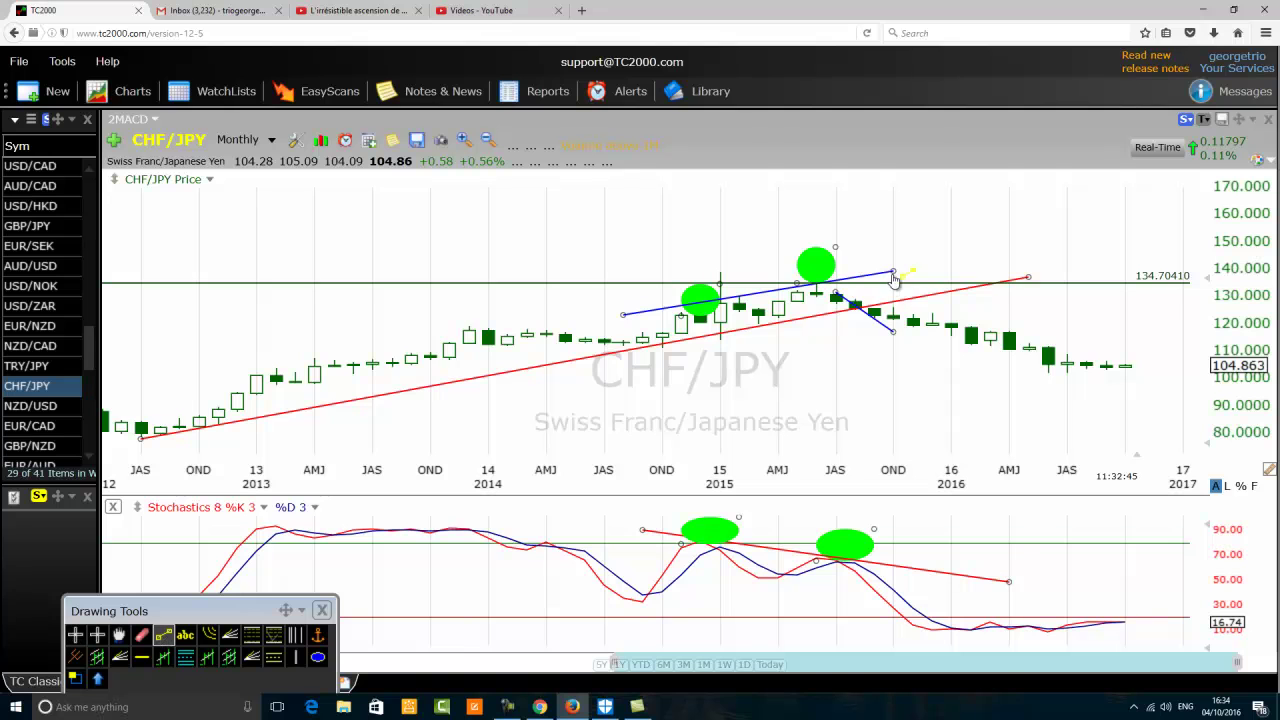
drag(892, 331, 912, 304)
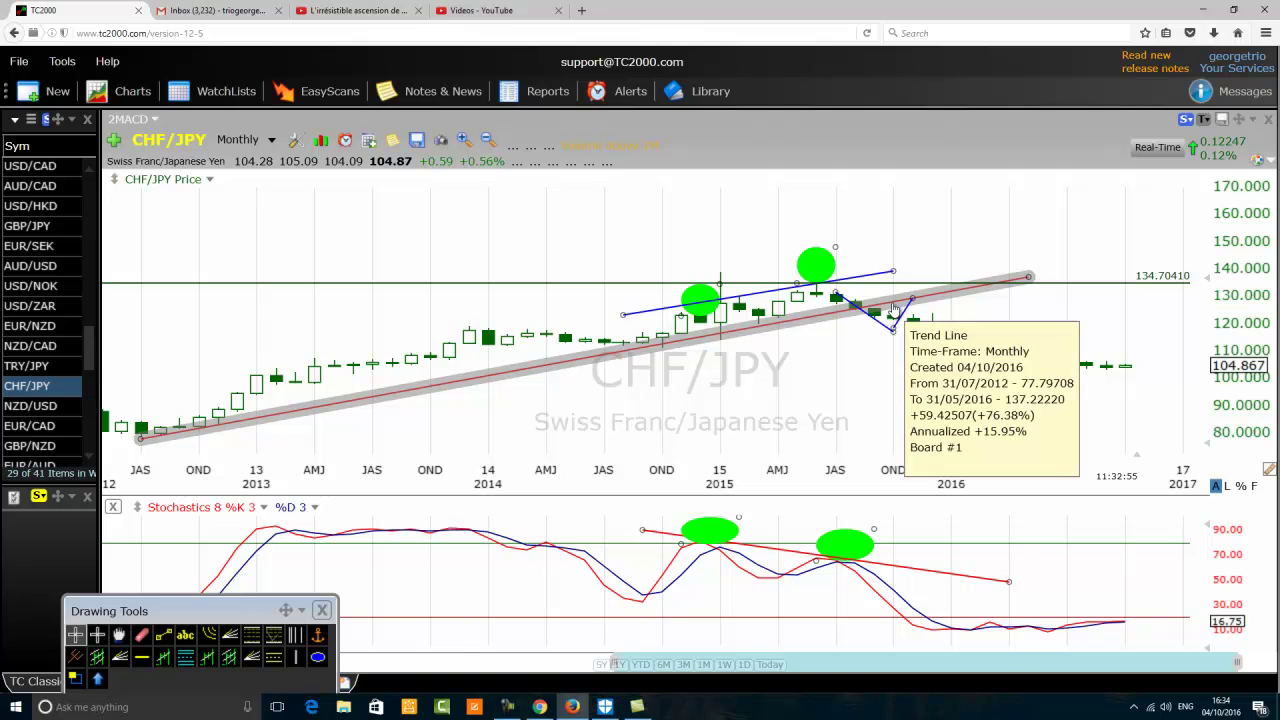
mouse_move(895, 307)
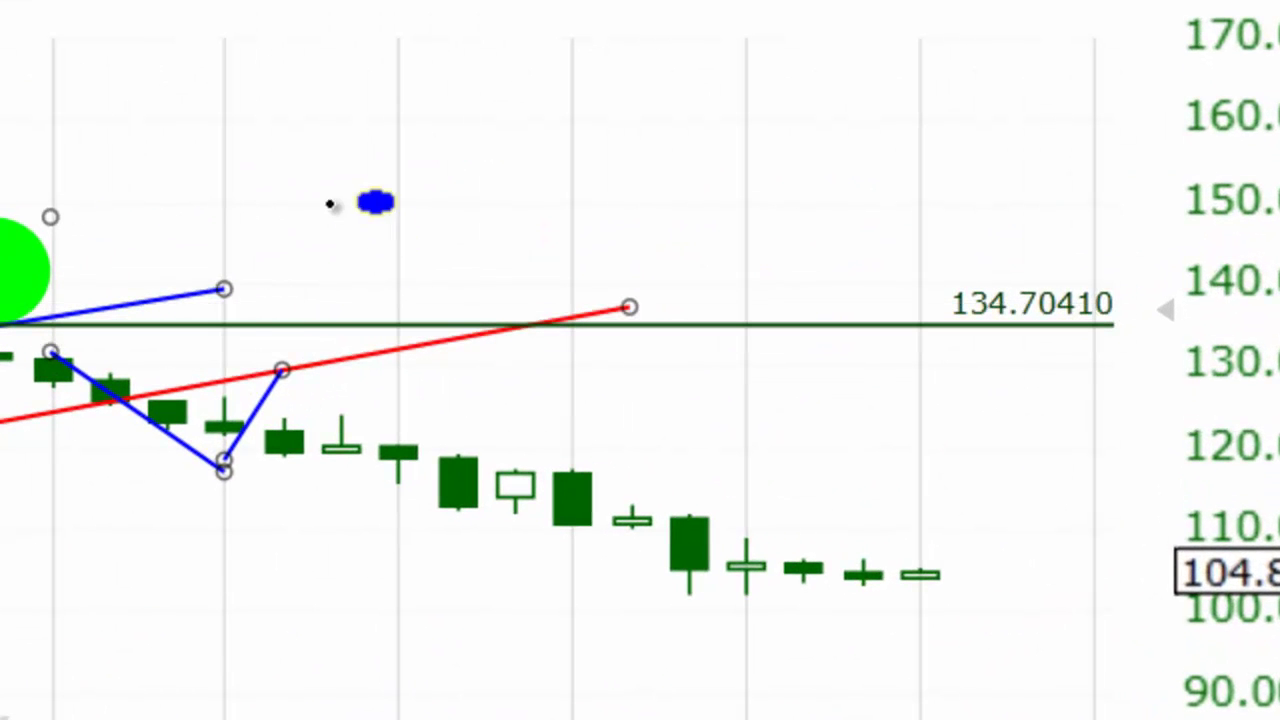
Step: Draw a large green ellipse over the October 2015 bars, stretching it down and left
drag(923, 245, 891, 299)
drag(236, 362, 193, 396)
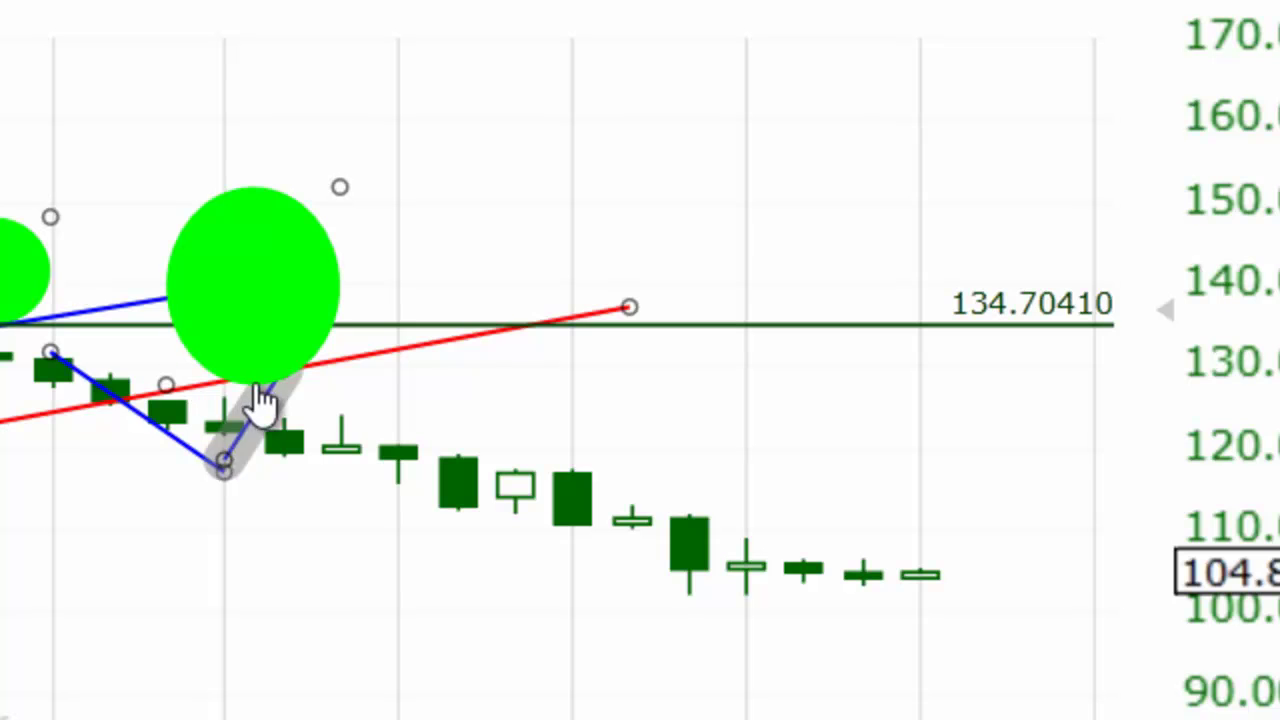
mouse_move(250, 392)
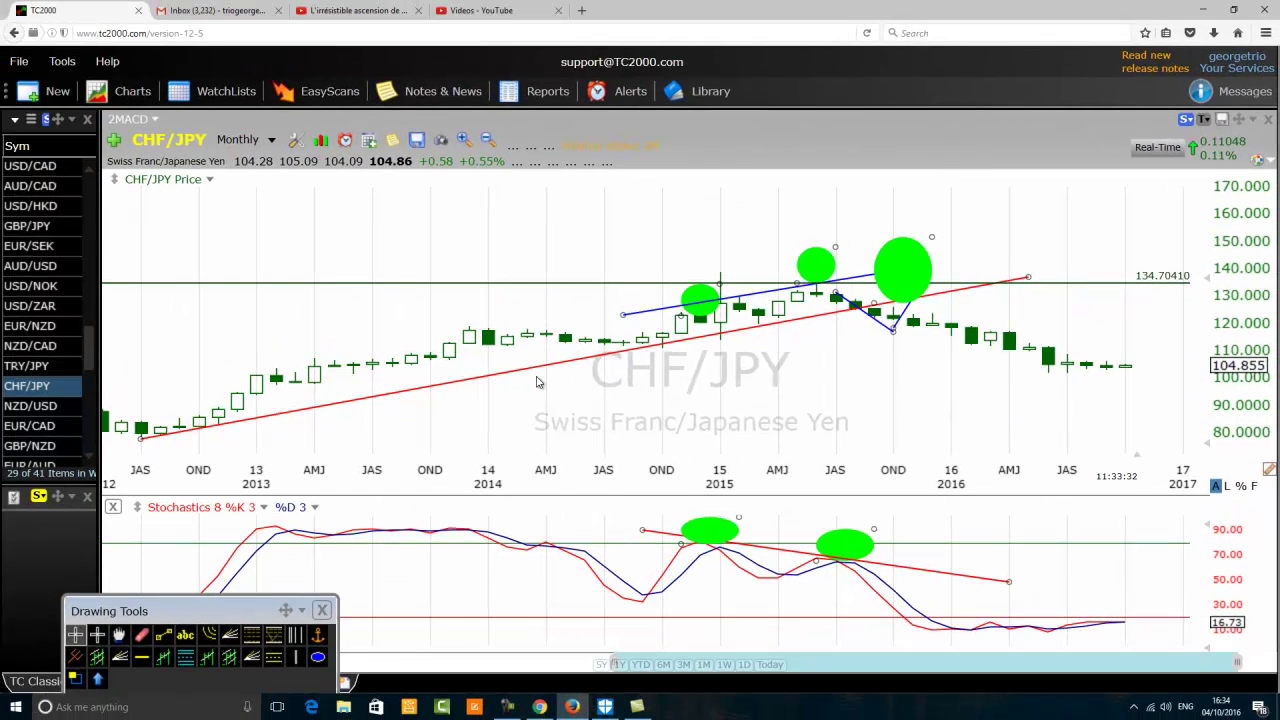
scroll(537, 383, down, 4)
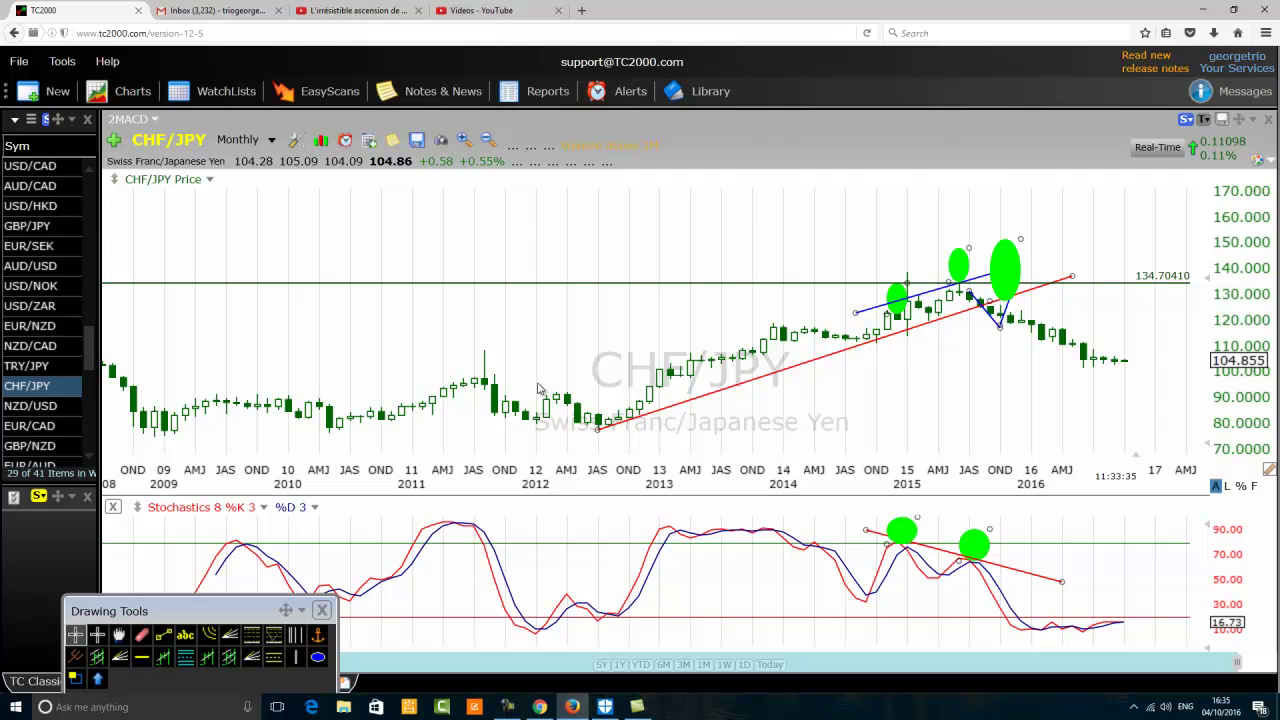
click(162, 637)
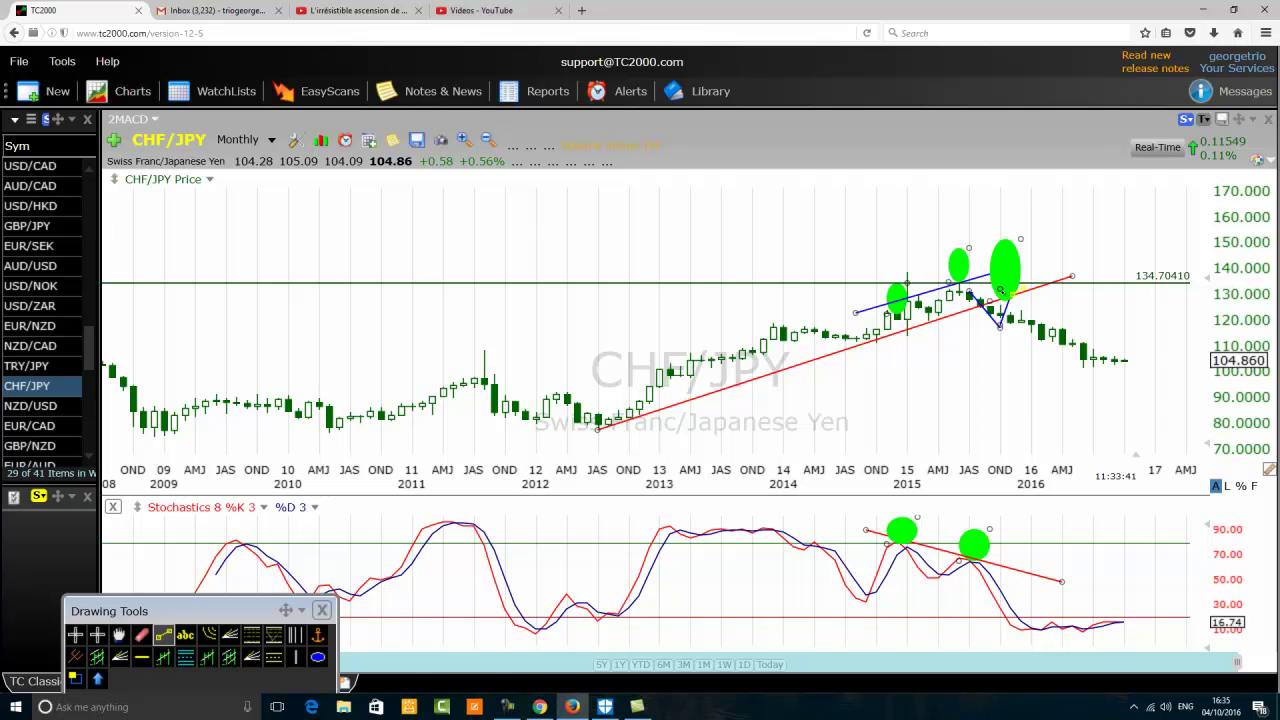
mouse_move(1000, 290)
mouse_down()
mouse_move(1094, 434)
mouse_move(1117, 450)
mouse_move(1133, 428)
mouse_up()
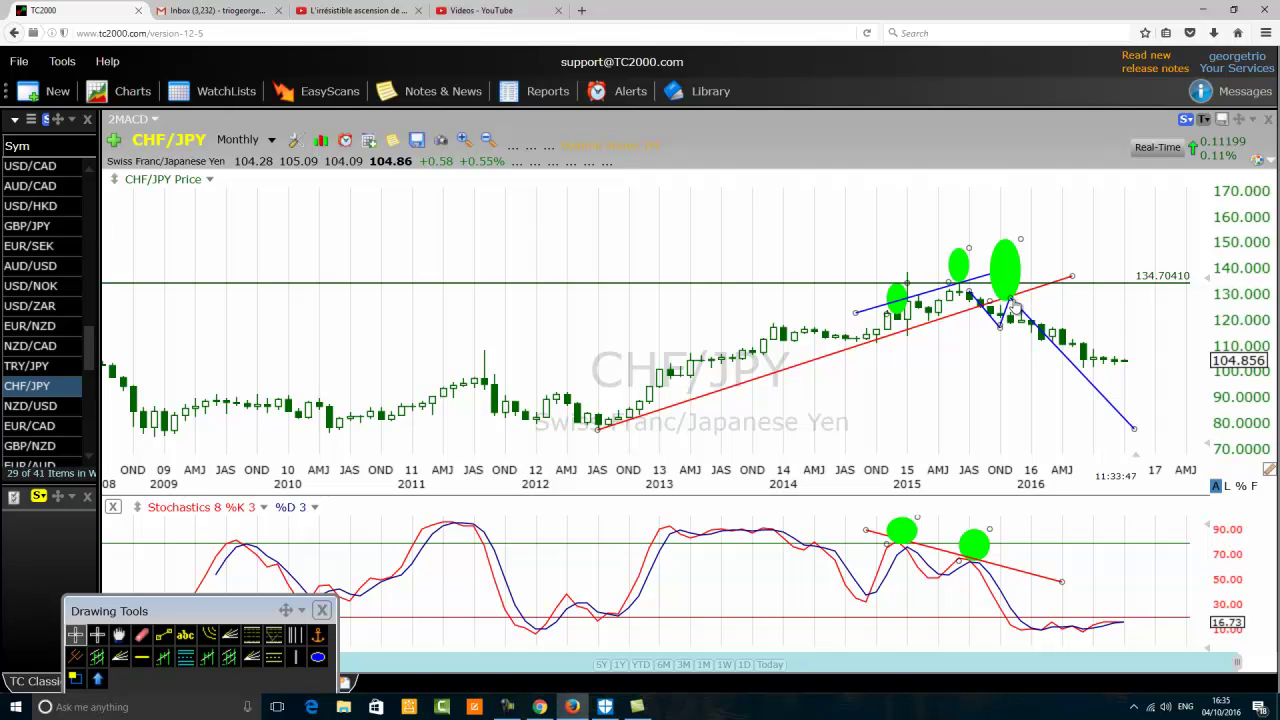
click(165, 637)
drag(546, 411, 1043, 258)
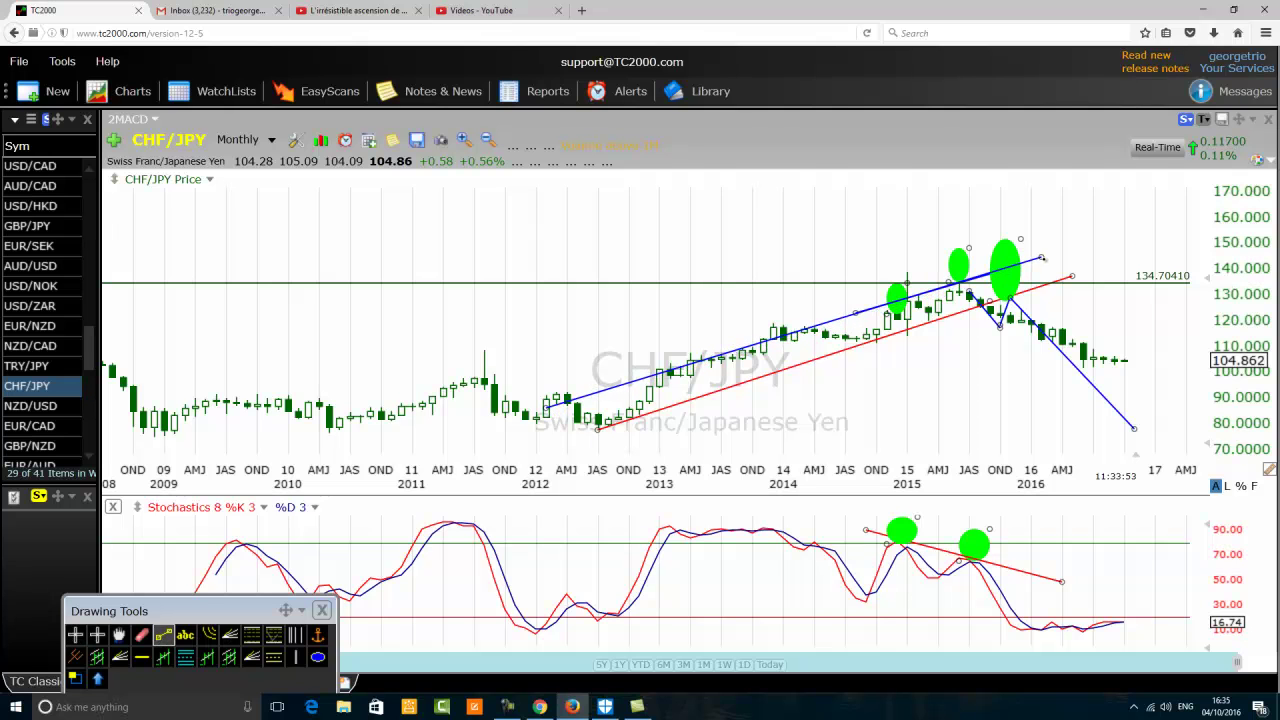
drag(546, 410, 553, 420)
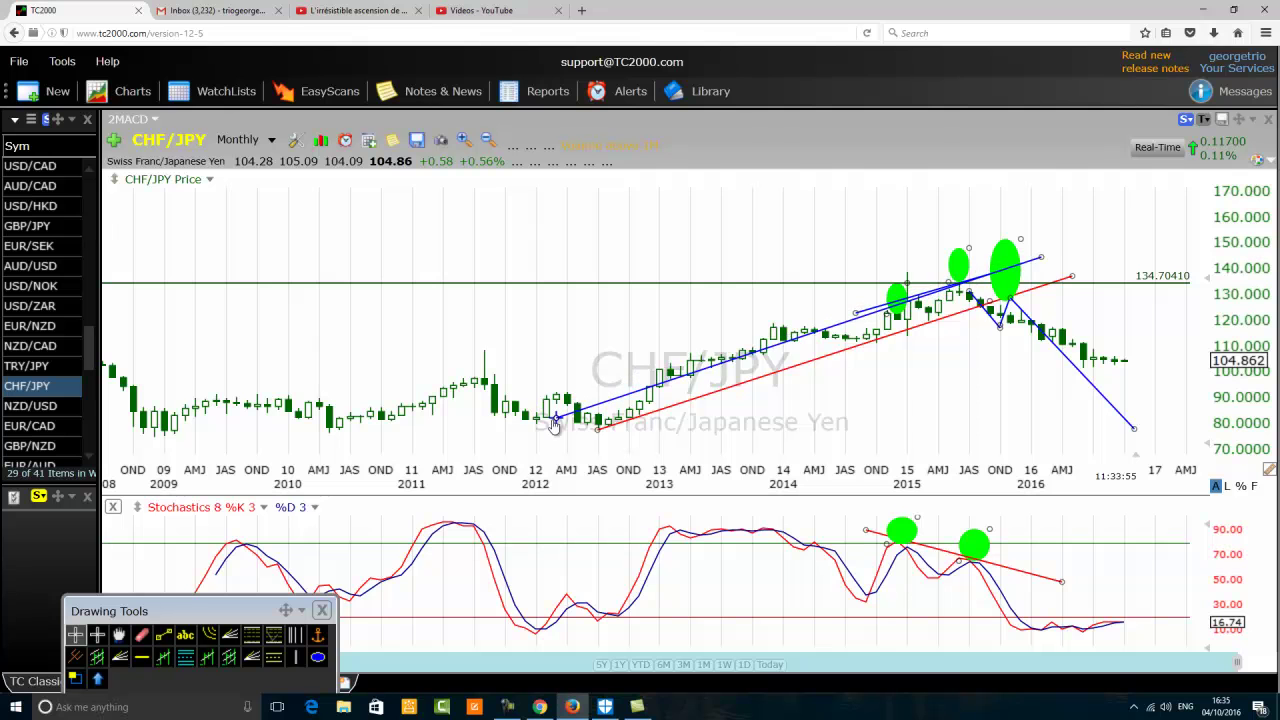
right_click(738, 366)
click(708, 323)
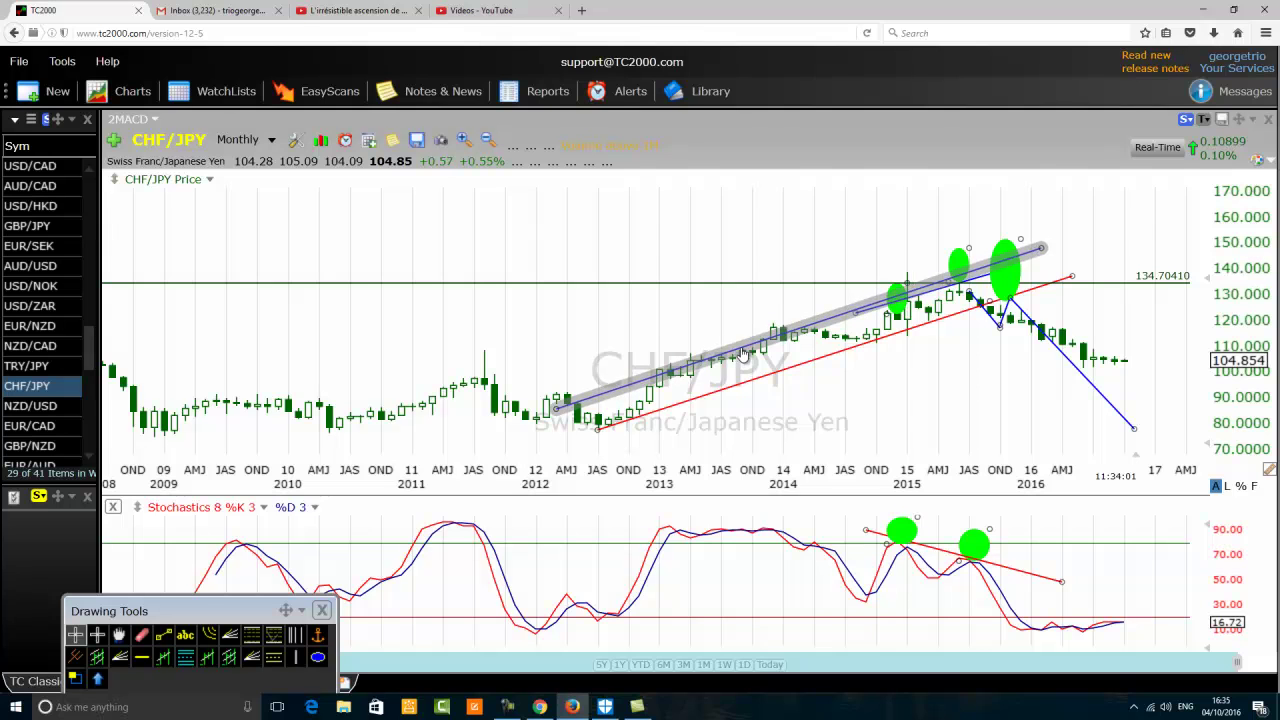
right_click(741, 353)
click(792, 364)
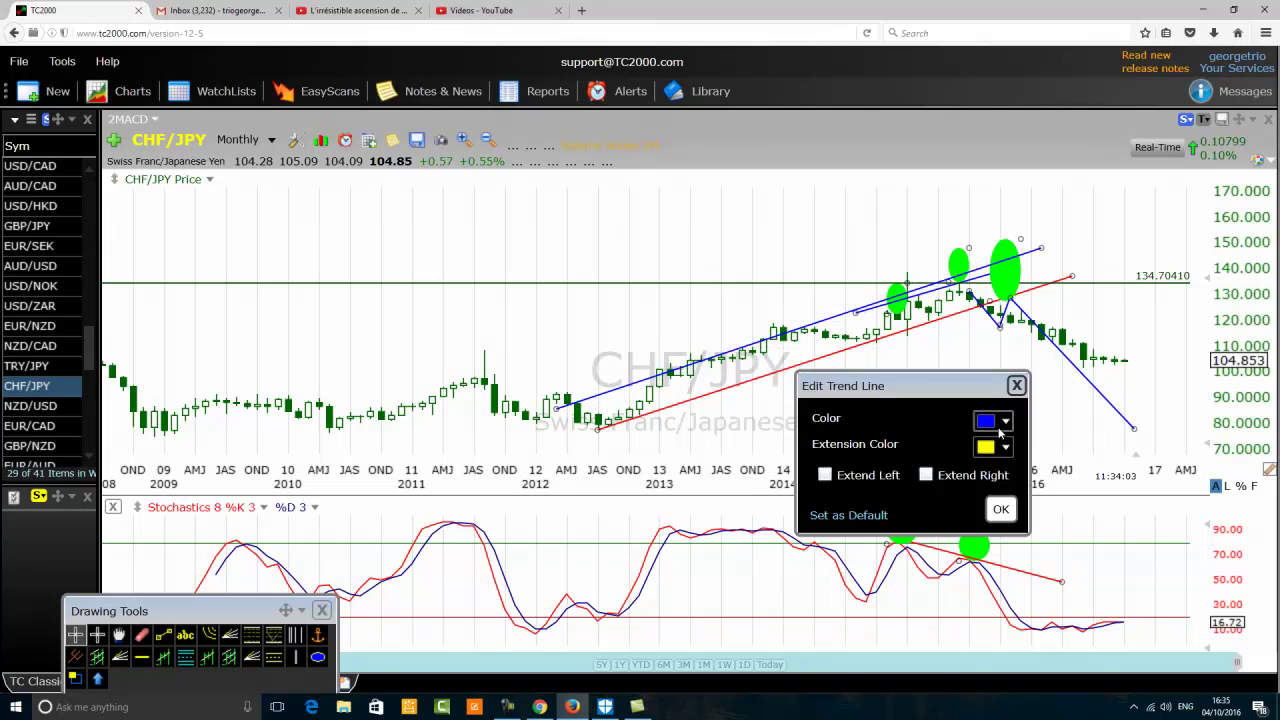
click(992, 422)
click(1020, 551)
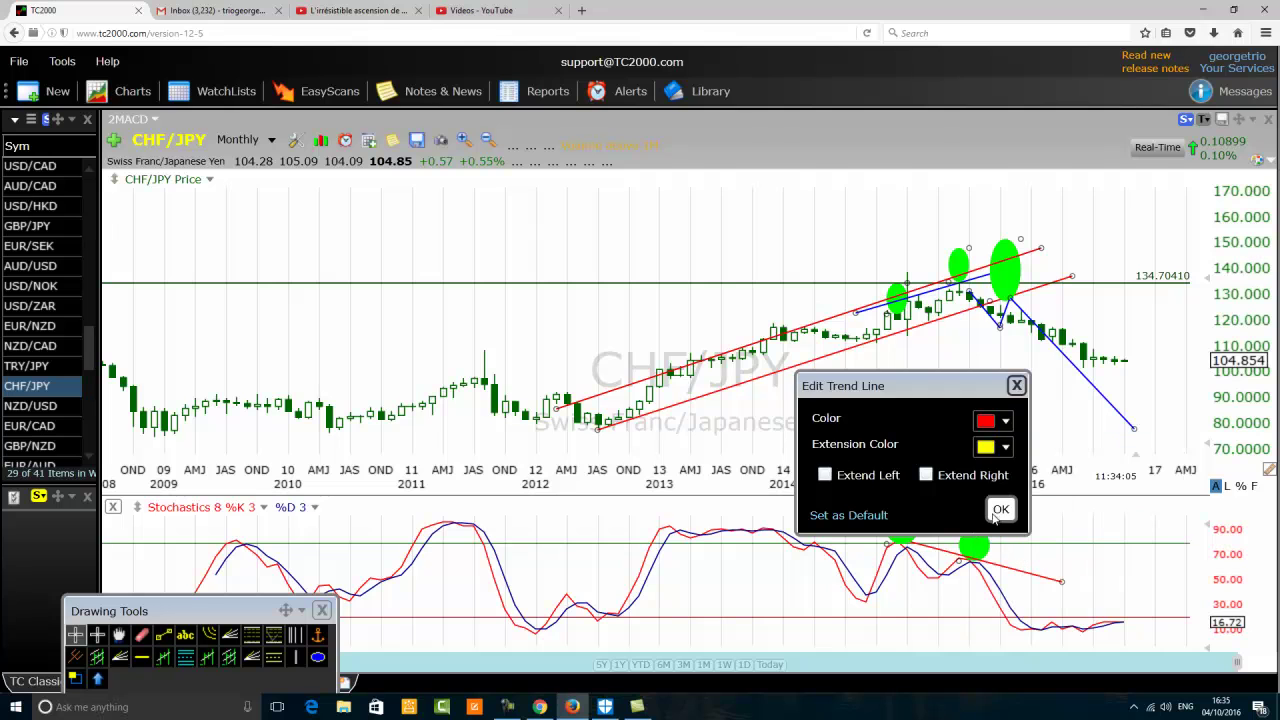
click(1001, 510)
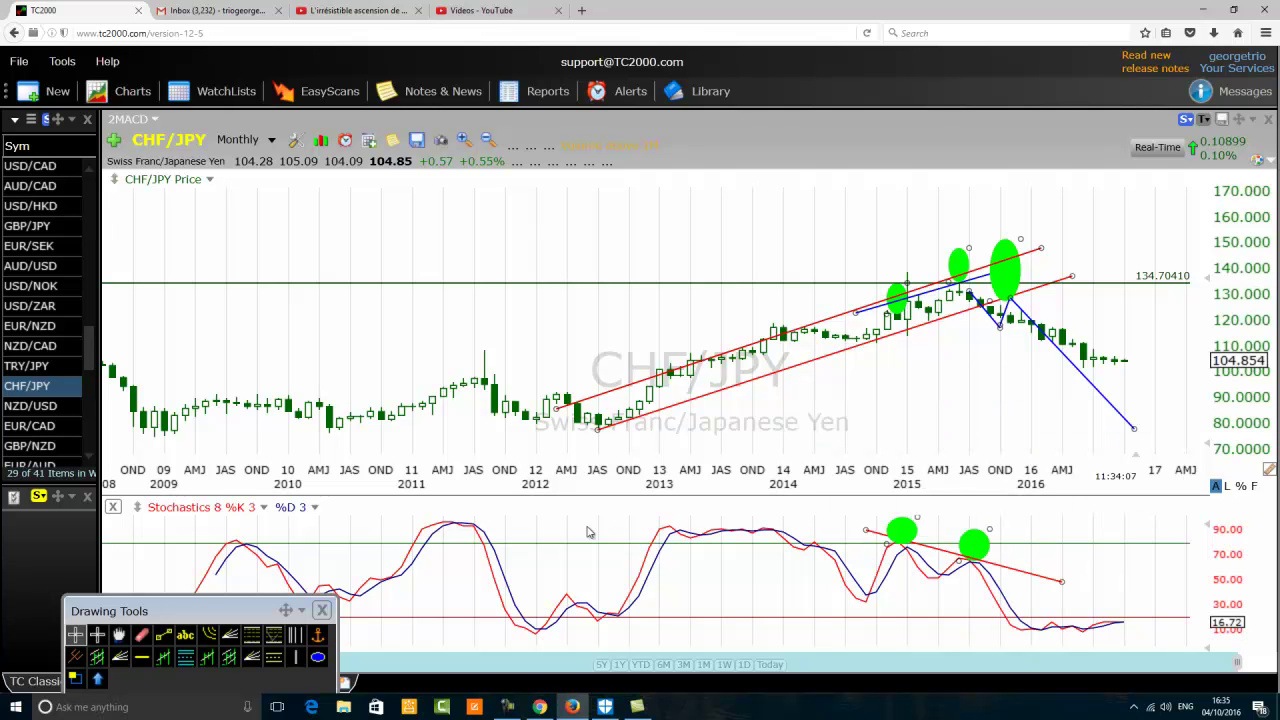
Step: Draw a short blue trend line from the 2014 high and place it below the mid-2015 high
click(163, 634)
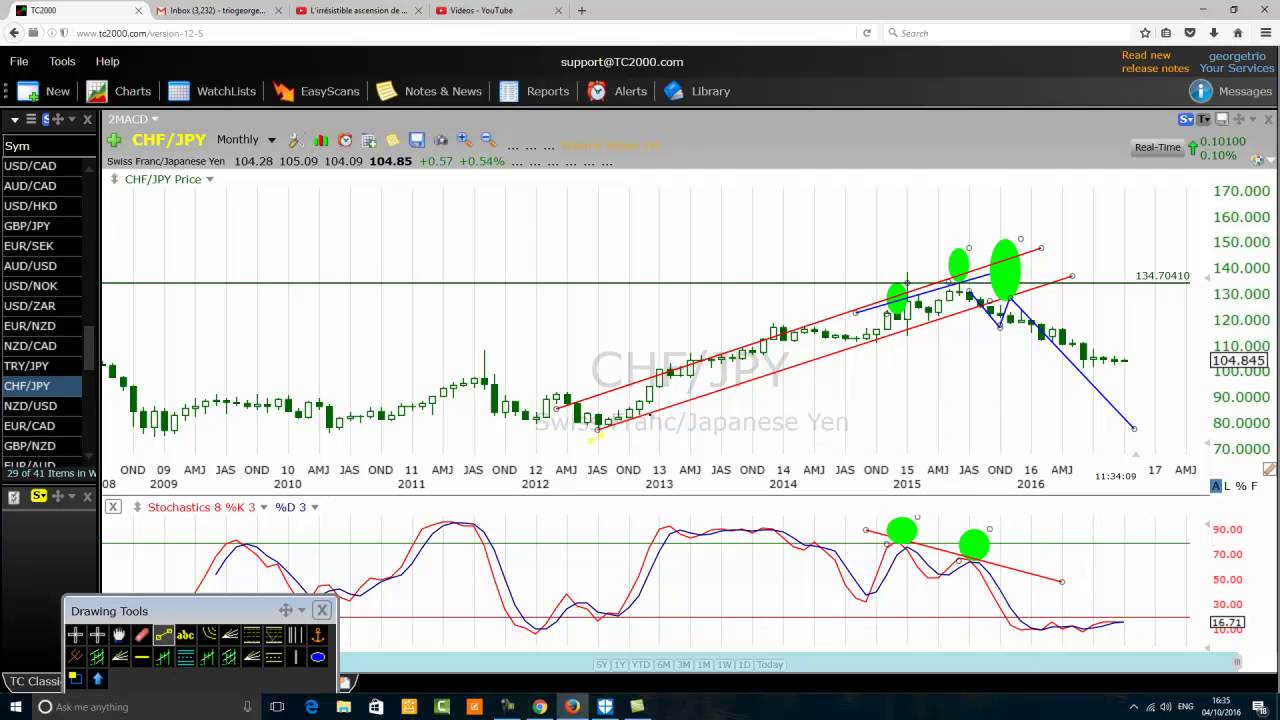
drag(782, 318, 814, 361)
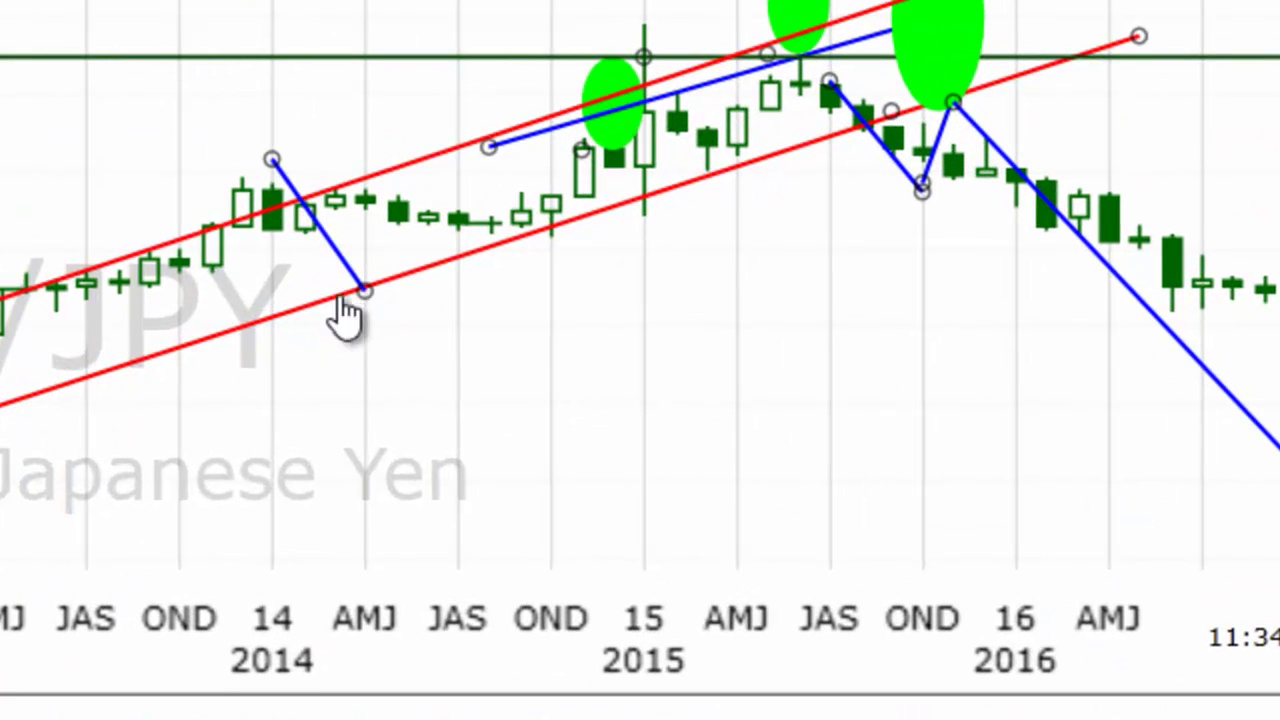
drag(272, 160, 303, 195)
drag(340, 278, 851, 229)
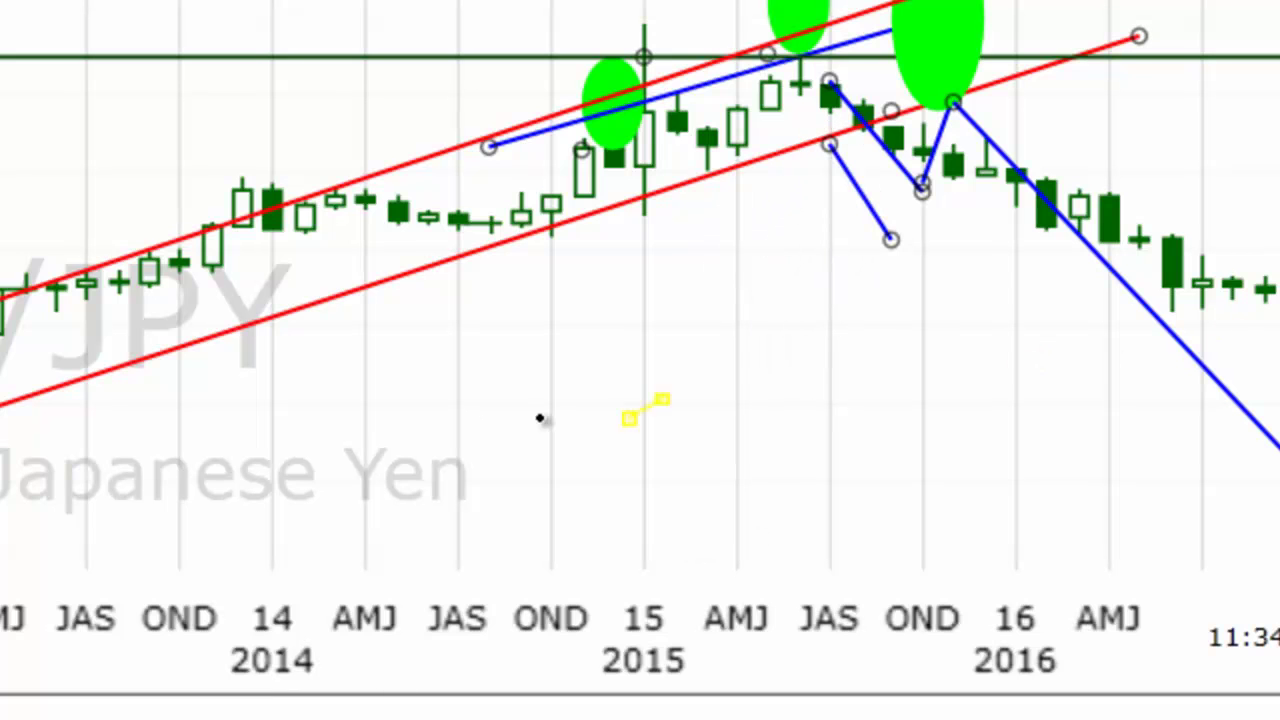
Step: Draw a long rising blue line from late 2013 to the right edge, adjusting its slope
mouse_move(241, 491)
mouse_down()
mouse_move(560, 388)
mouse_move(1086, 306)
mouse_up()
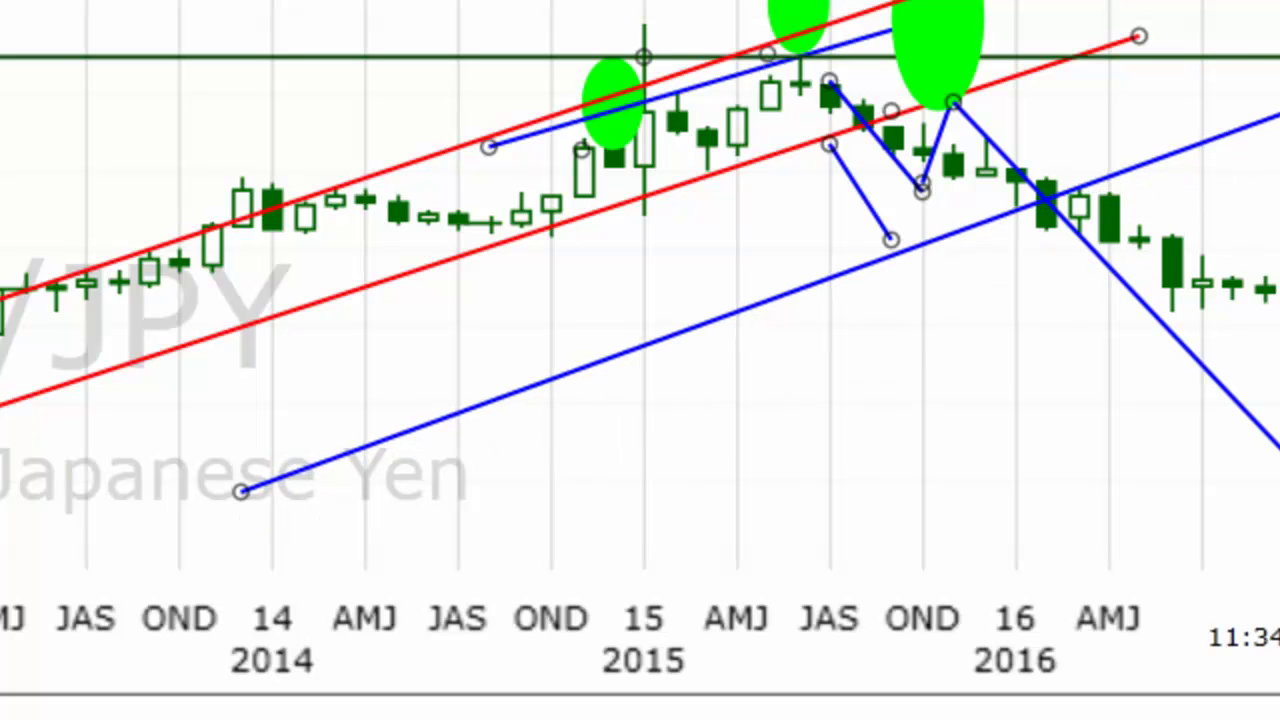
drag(229, 498, 209, 470)
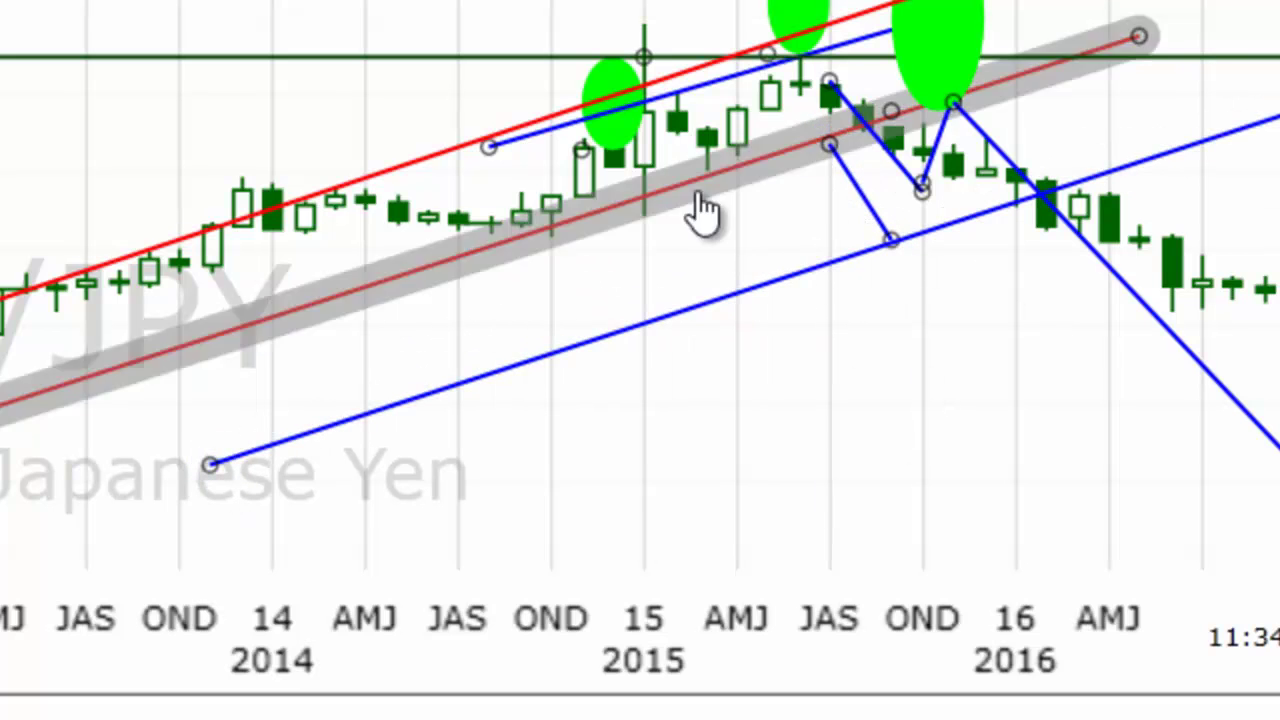
mouse_move(1020, 212)
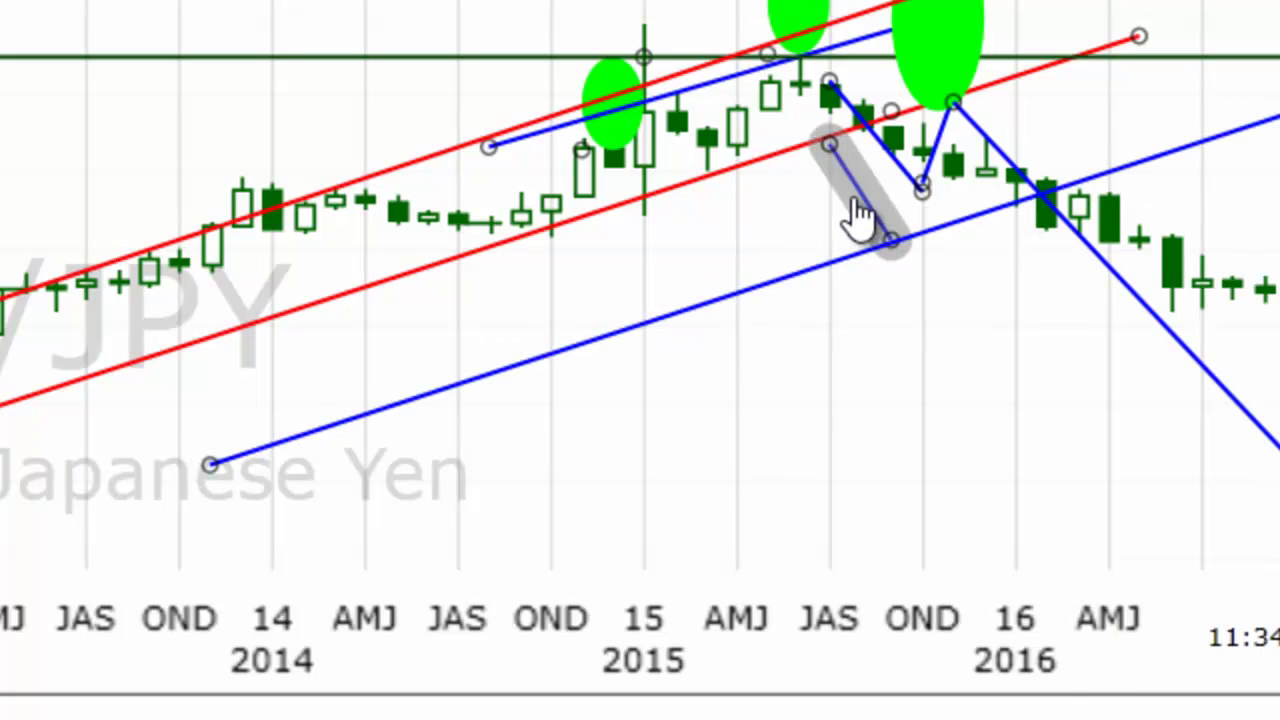
drag(862, 204, 1057, 278)
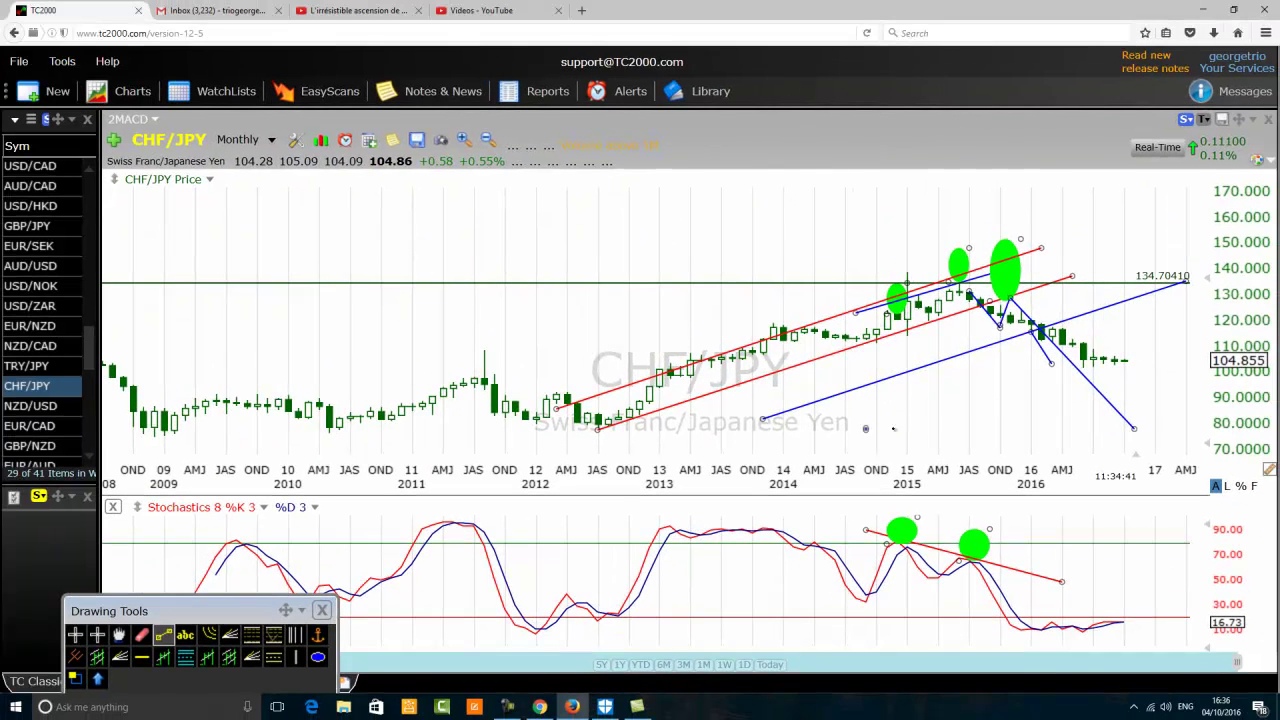
Step: Steepen the lower blue line and add another parallel rising blue line beneath the uptrend
drag(1155, 351, 1185, 320)
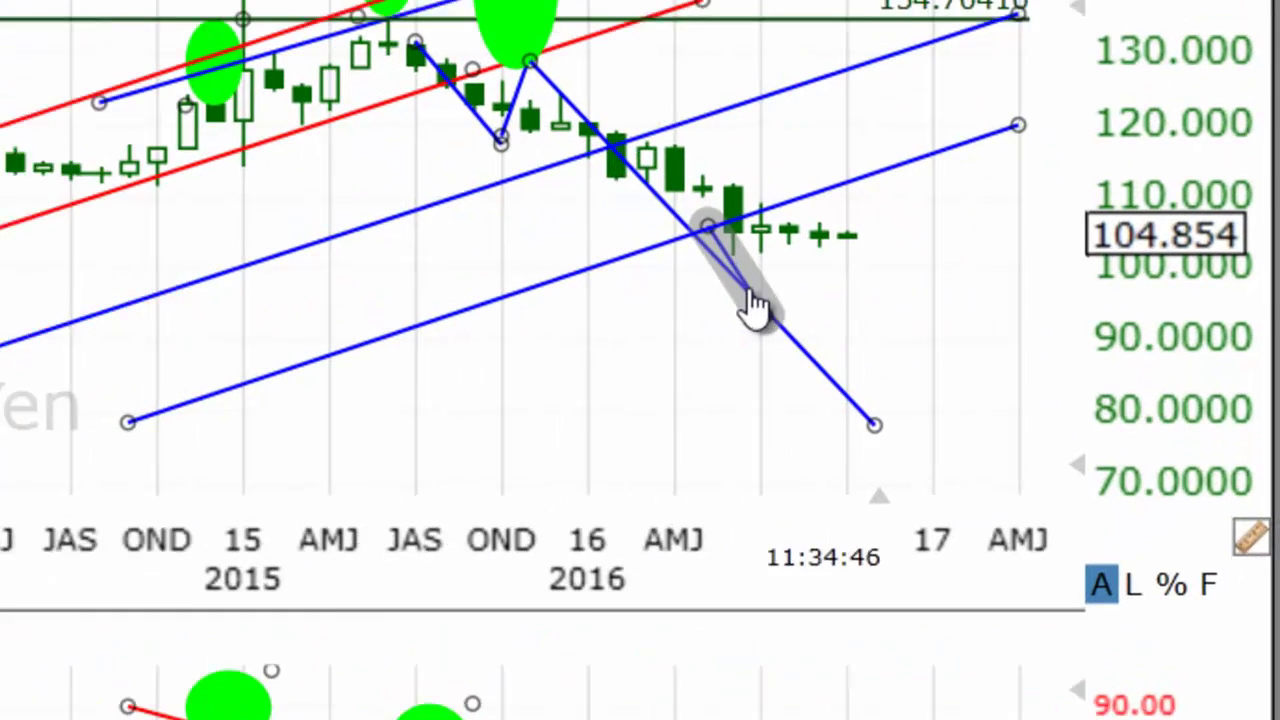
drag(755, 305, 688, 328)
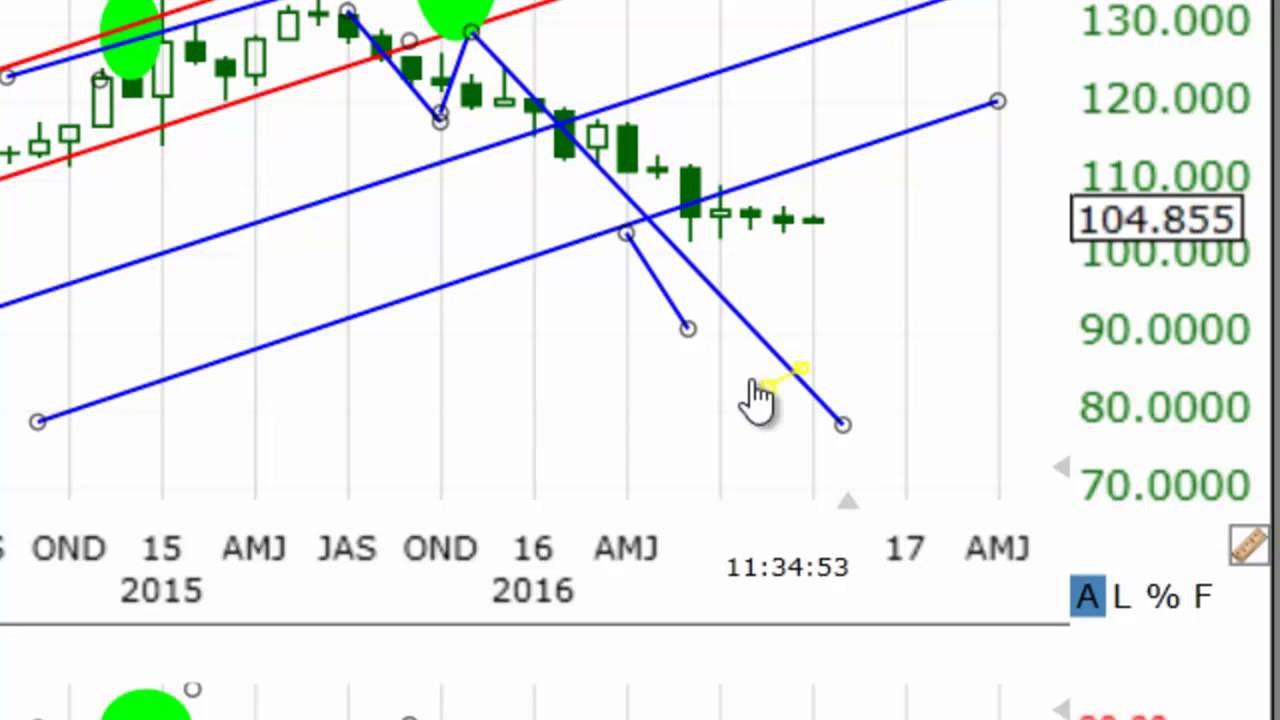
drag(347, 421, 998, 221)
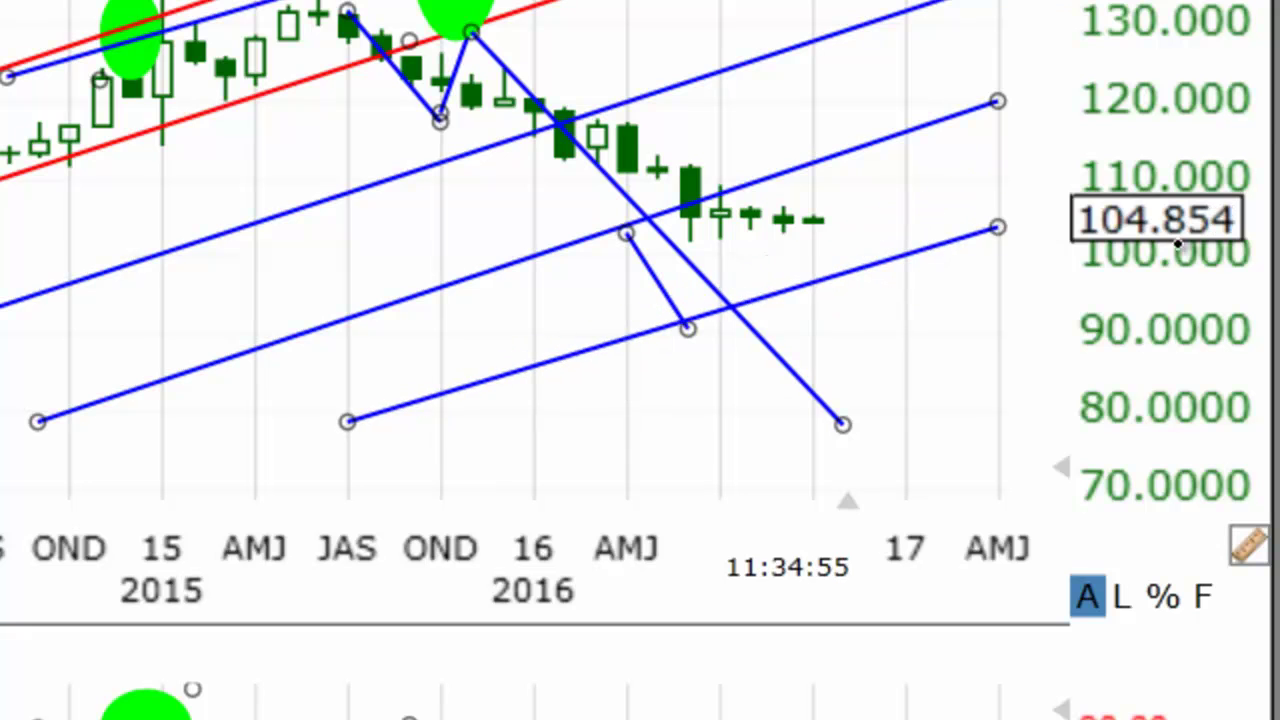
drag(347, 421, 360, 460)
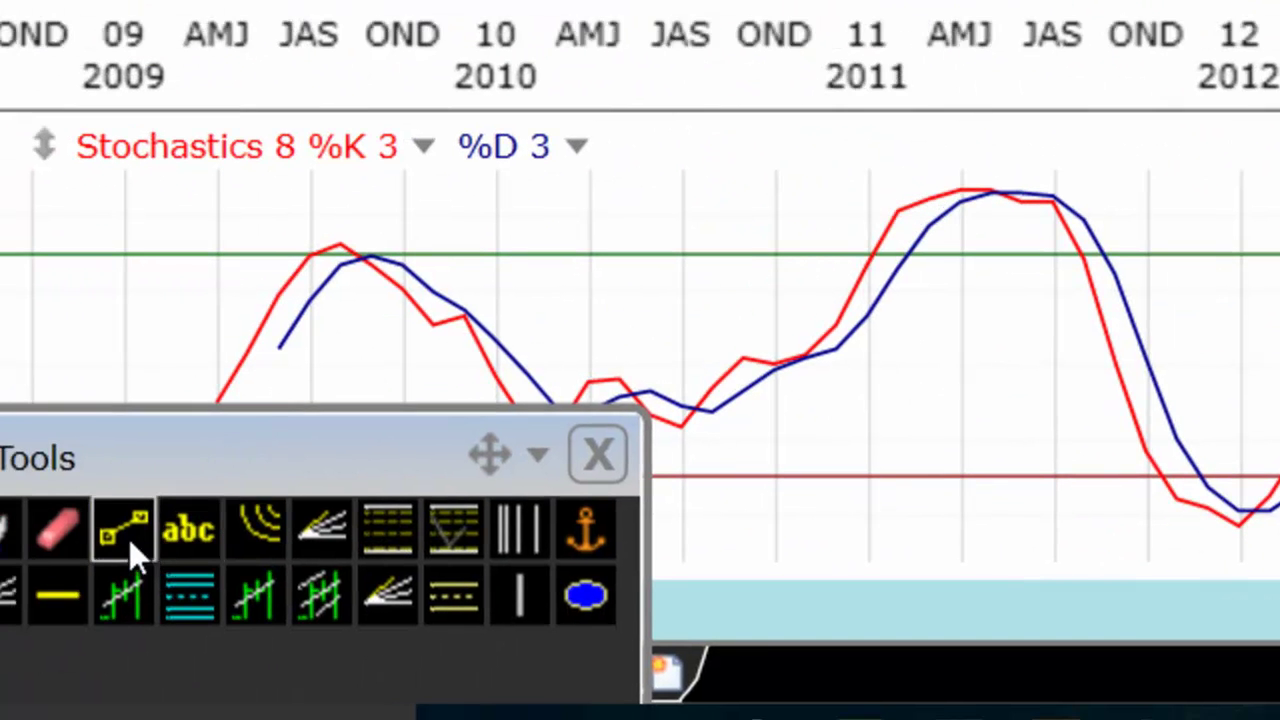
click(126, 532)
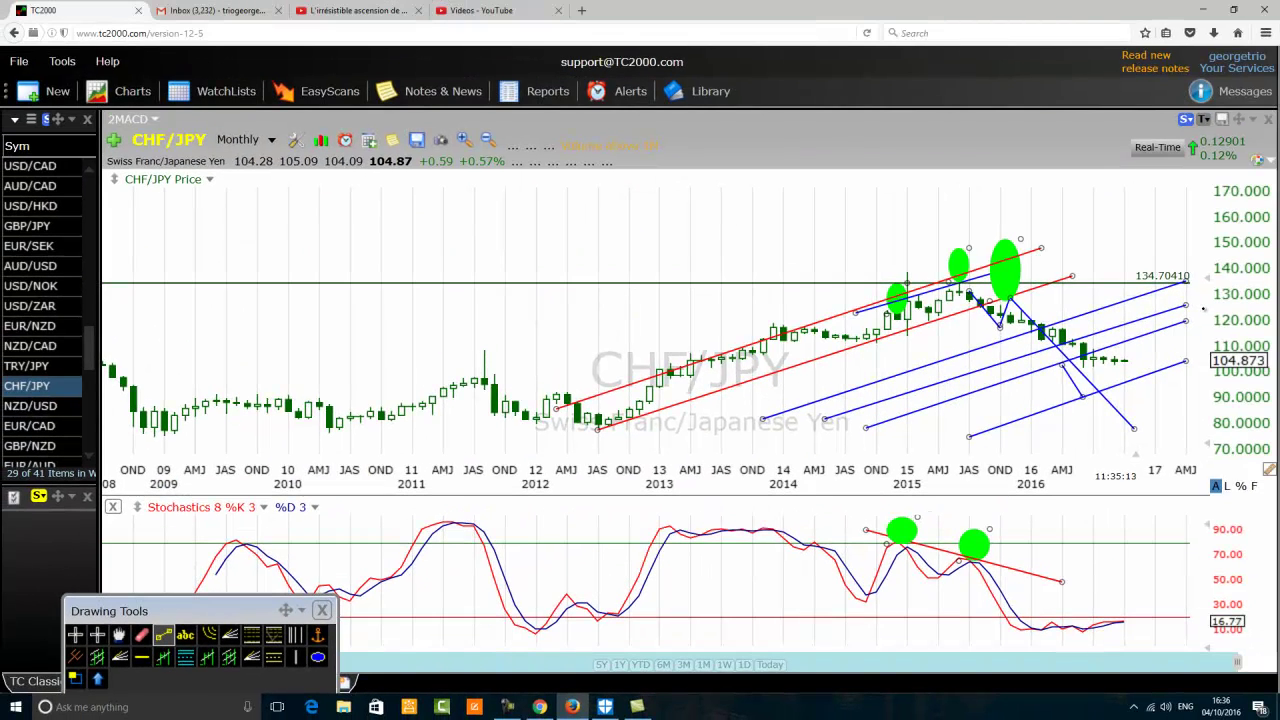
Step: Delete the extra blue parallel line, leaving three below the red channel
right_click(990, 367)
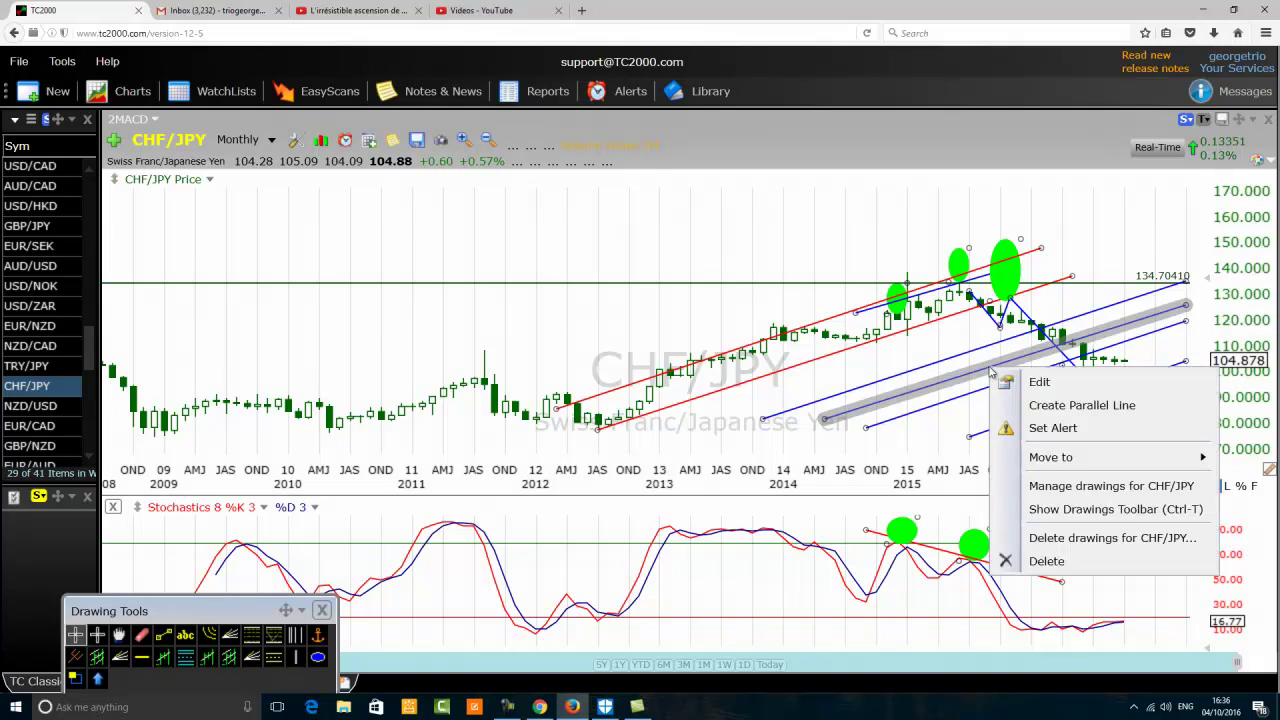
click(1050, 562)
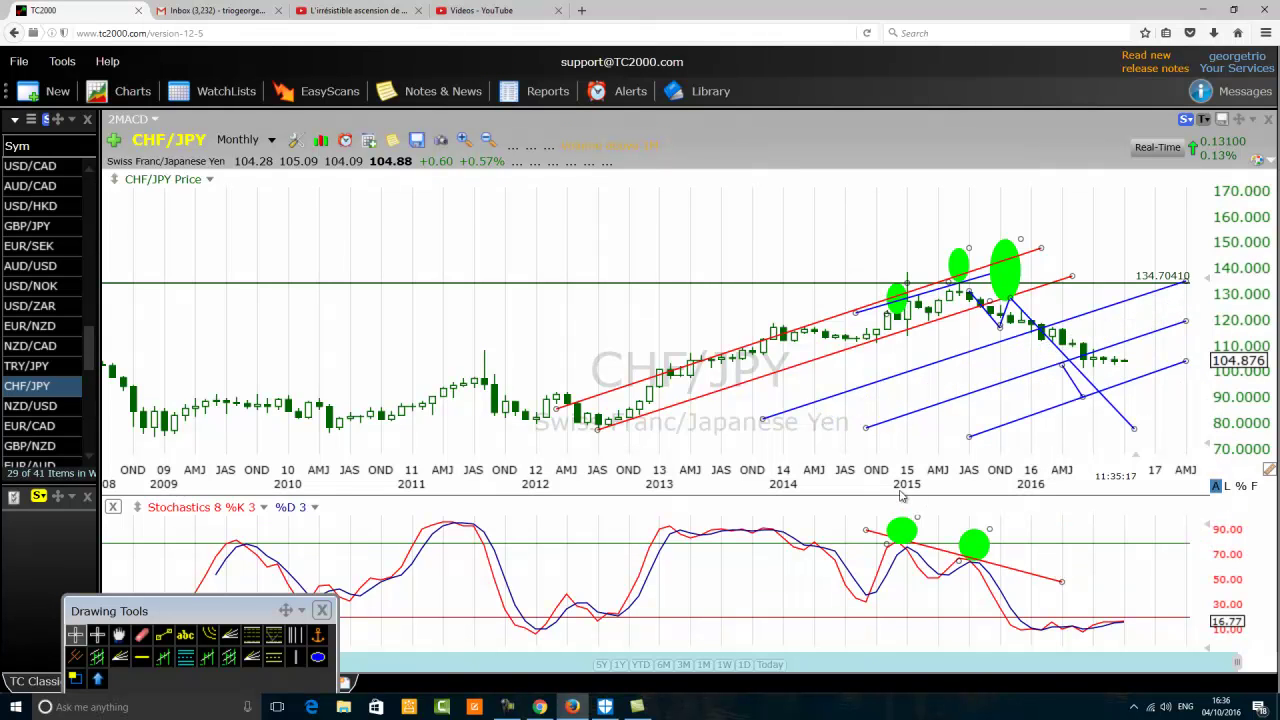
scroll(662, 393, up, 5)
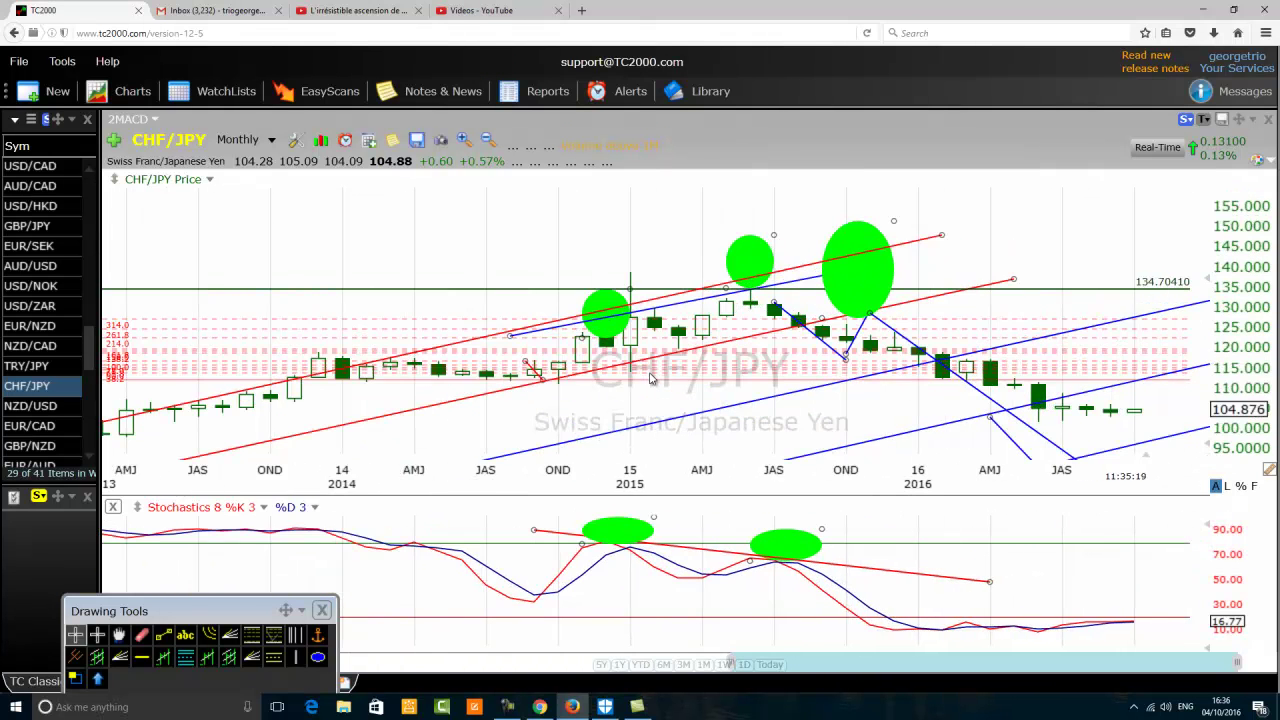
scroll(670, 372, down, 3)
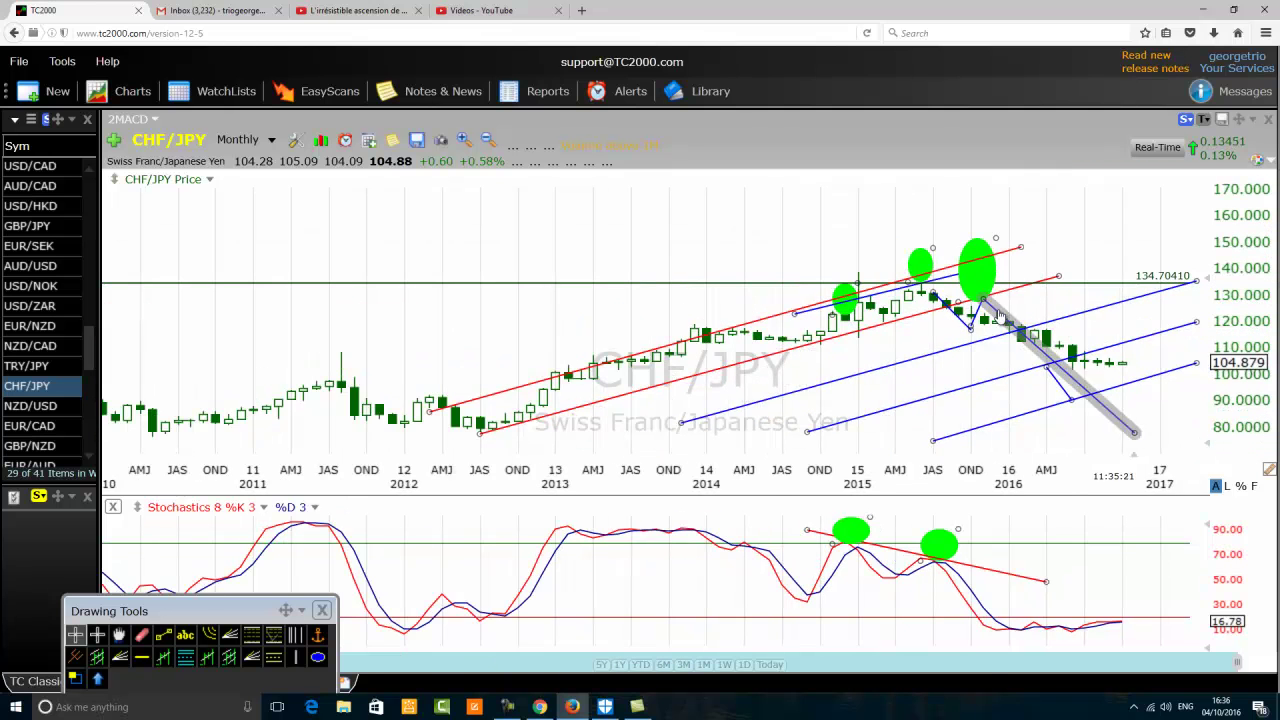
mouse_move(1018, 333)
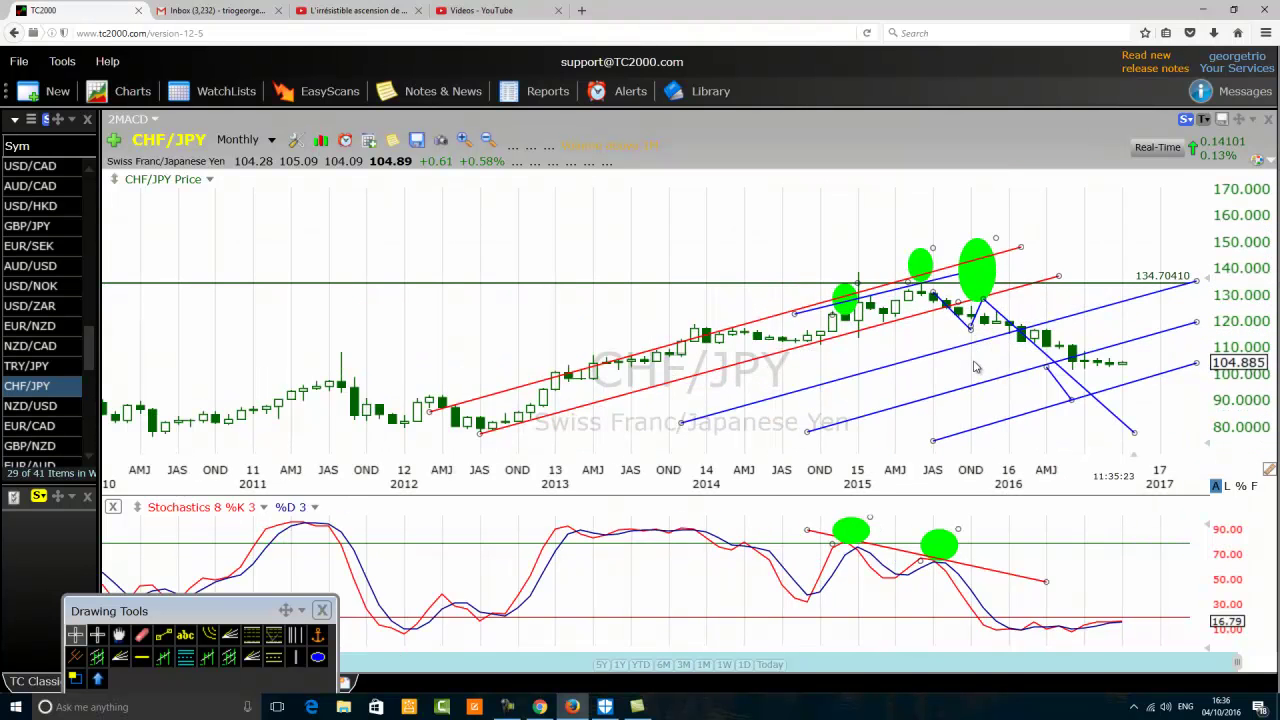
scroll(980, 348, up, 2)
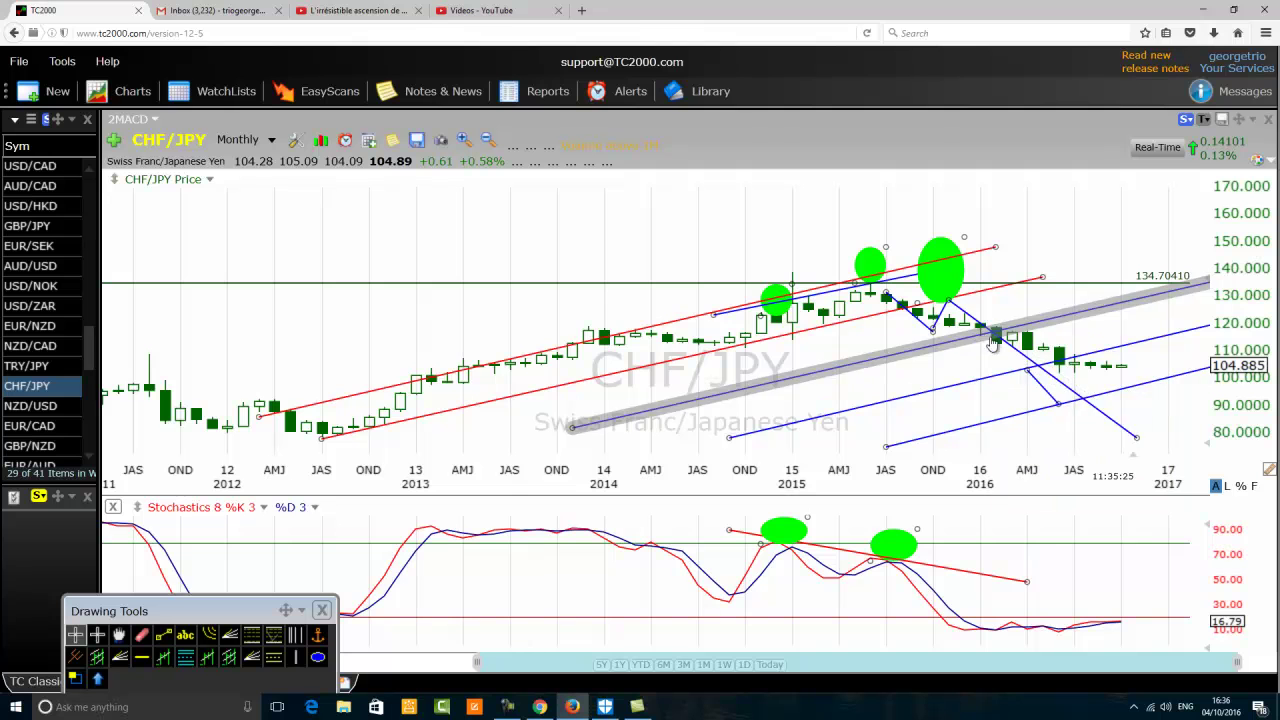
Step: Shift the falling blue line left toward 2014 and move the small green ellipse onto early-2016 candles
drag(1022, 357, 650, 381)
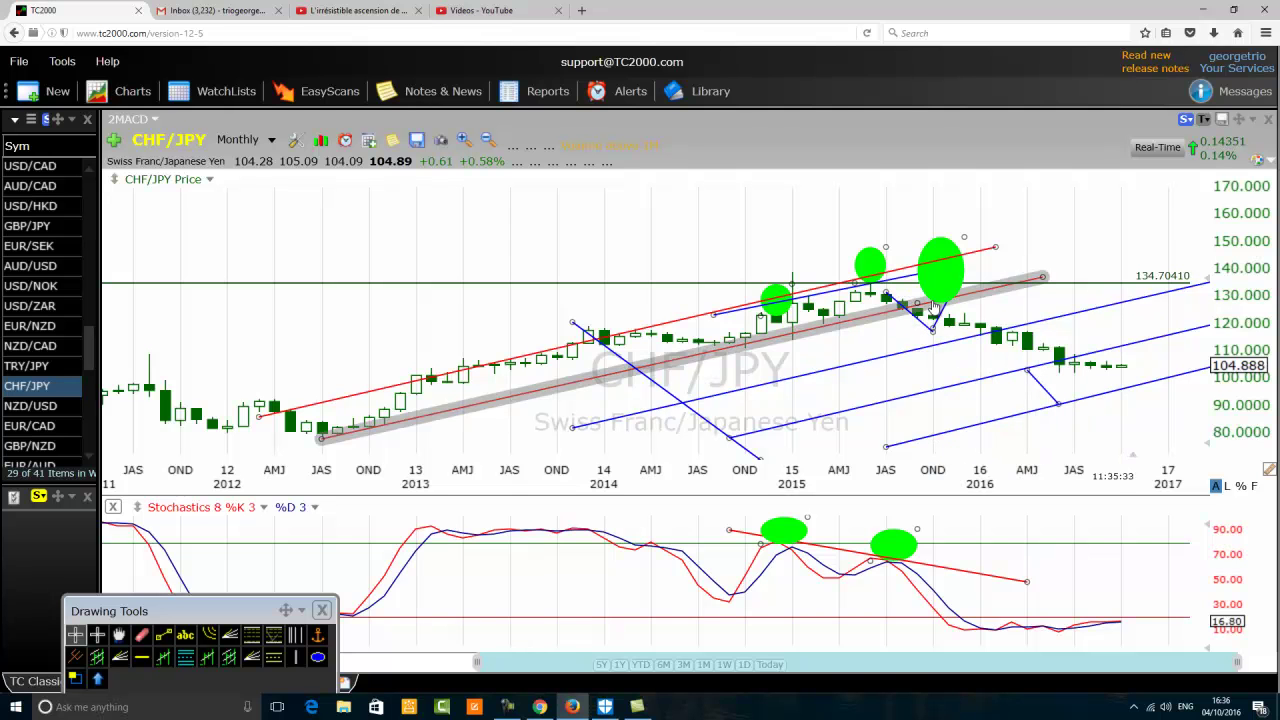
mouse_move(983, 340)
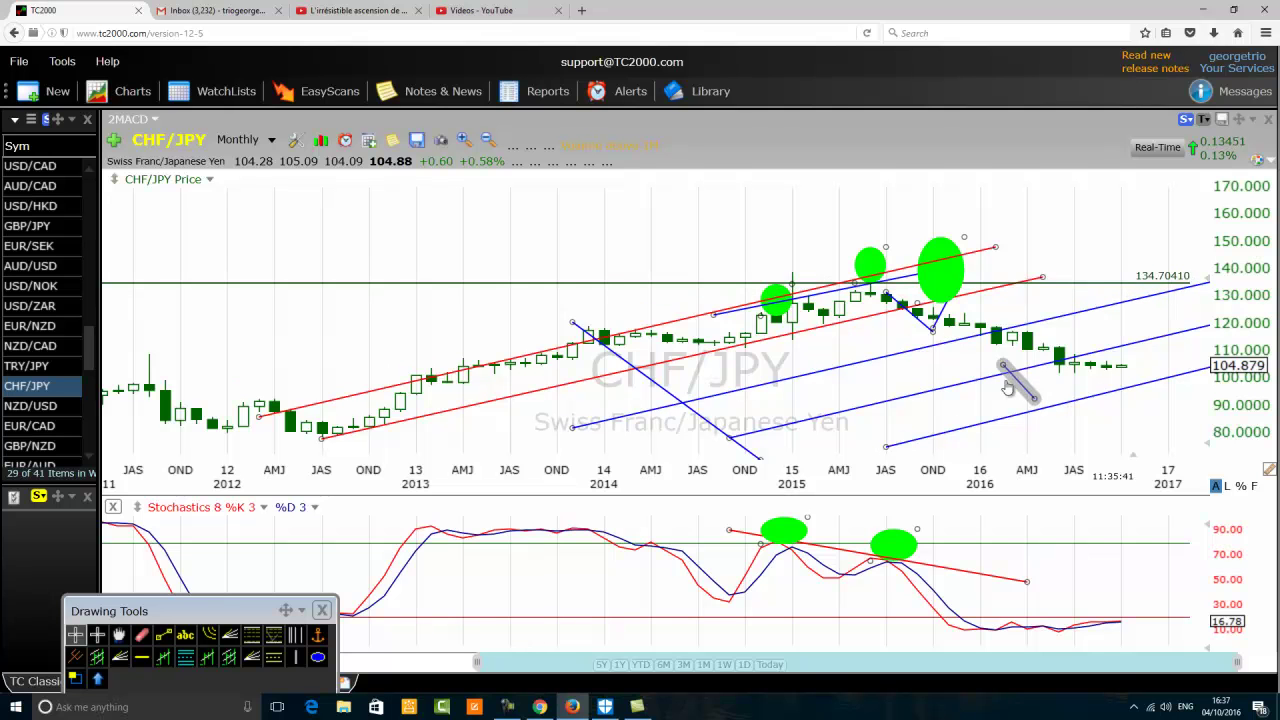
drag(892, 343, 1003, 402)
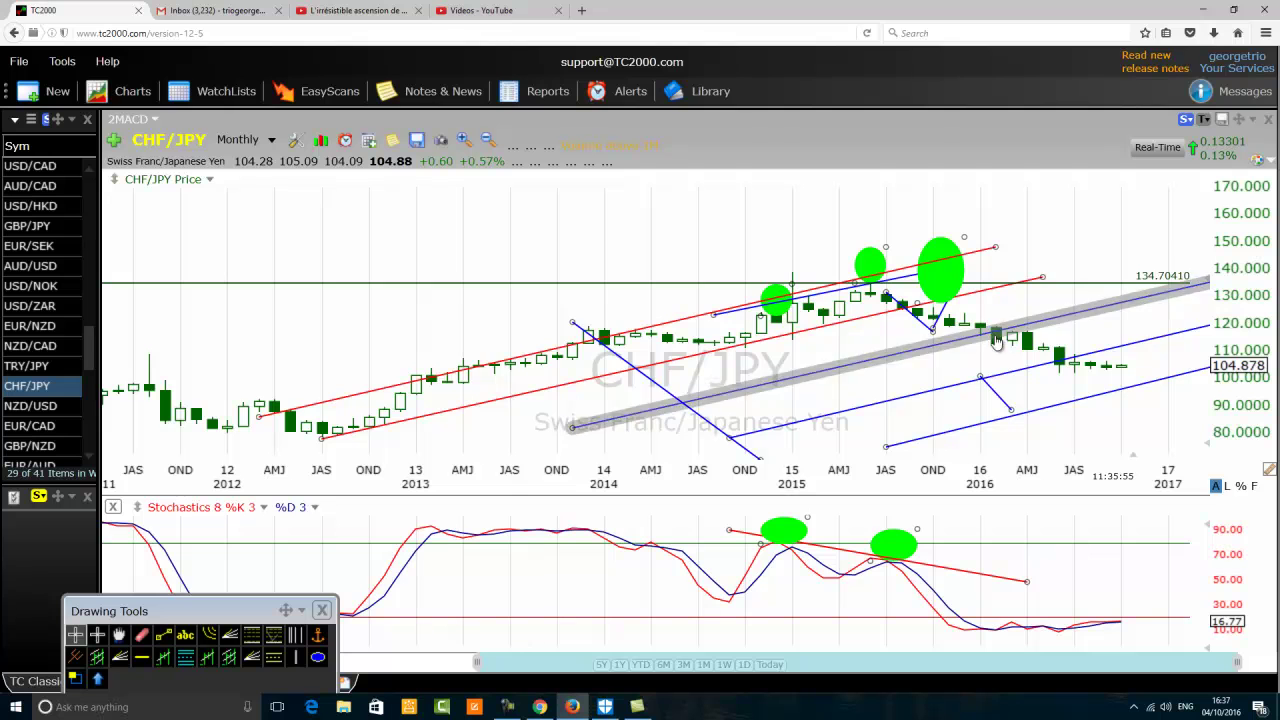
drag(871, 265, 1015, 312)
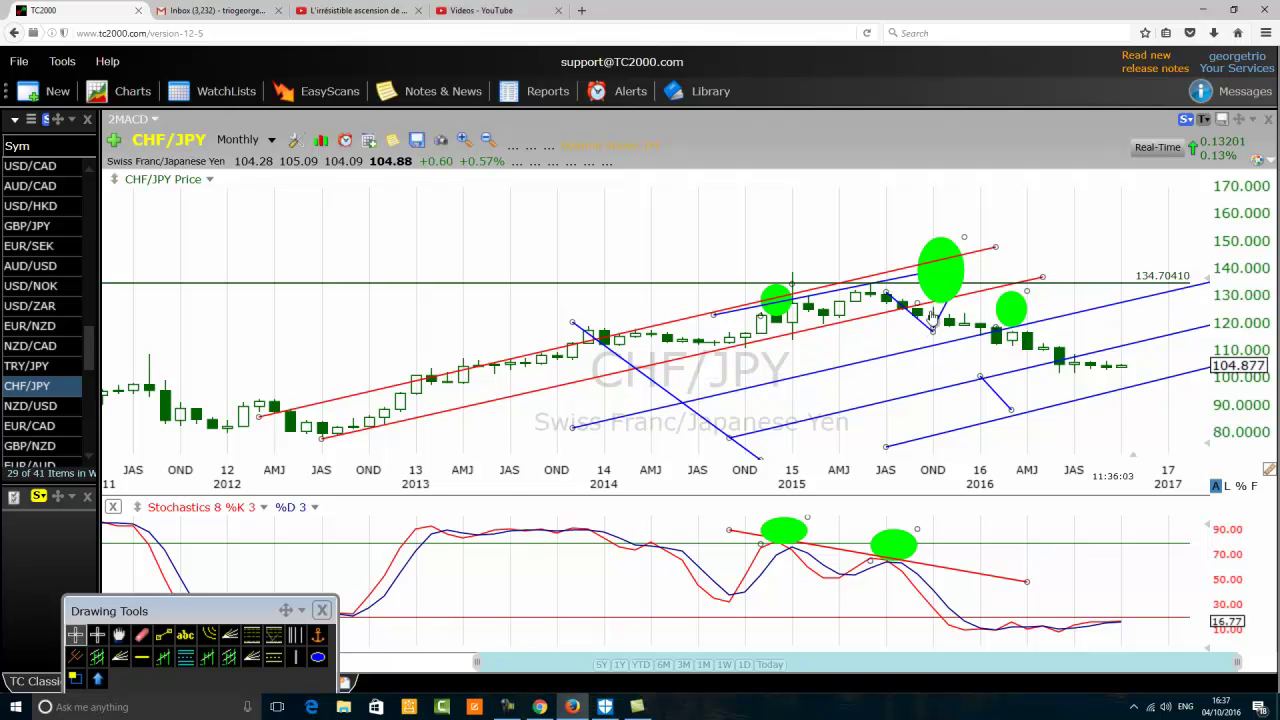
Step: Inspect the red trend line's info and select the Trend Line drawing tool
mouse_move(935, 303)
click(163, 635)
Step: Draw a short blue horizontal line near 104.9 across 2016 and nudge the short segment up-left
drag(948, 365, 1183, 365)
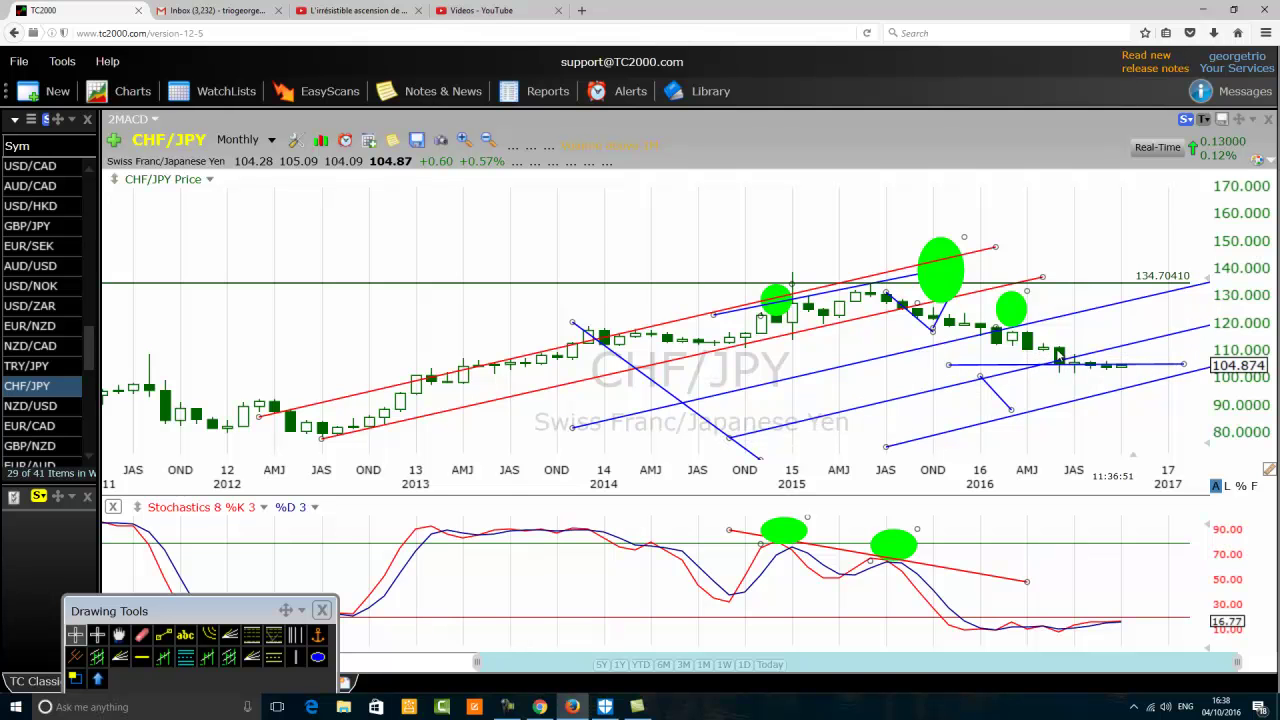
mouse_move(1095, 368)
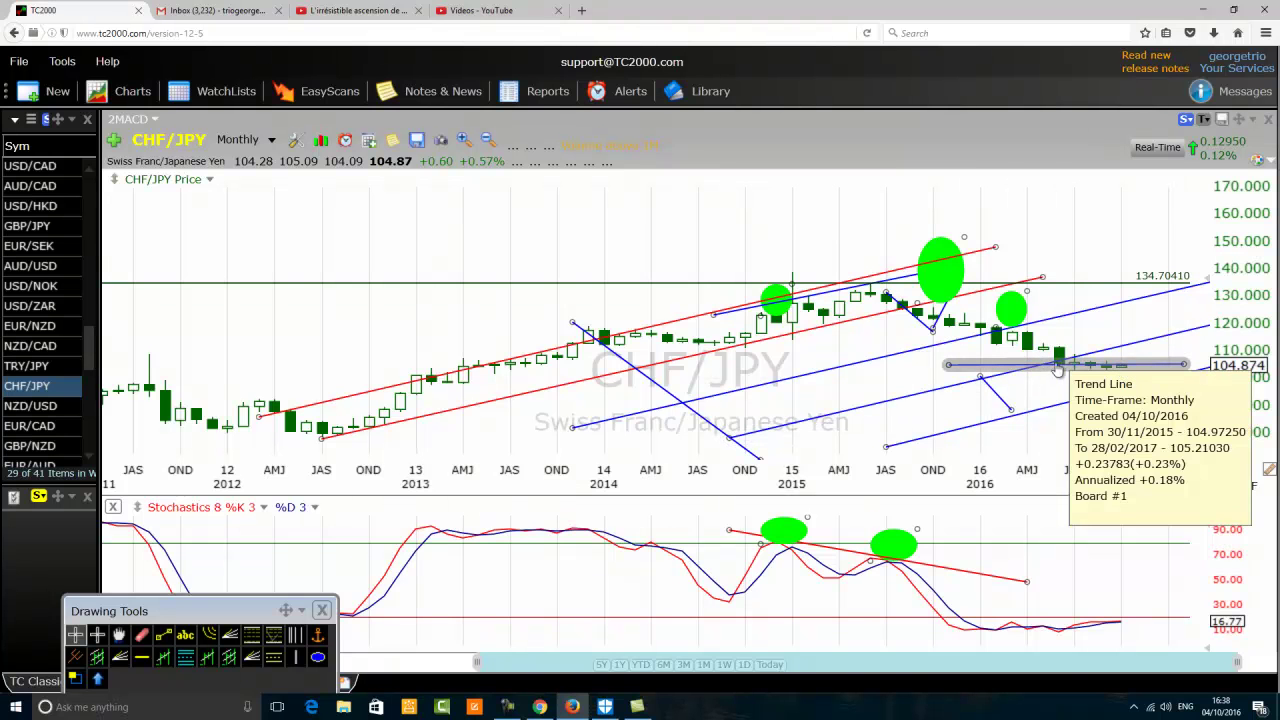
mouse_move(1127, 392)
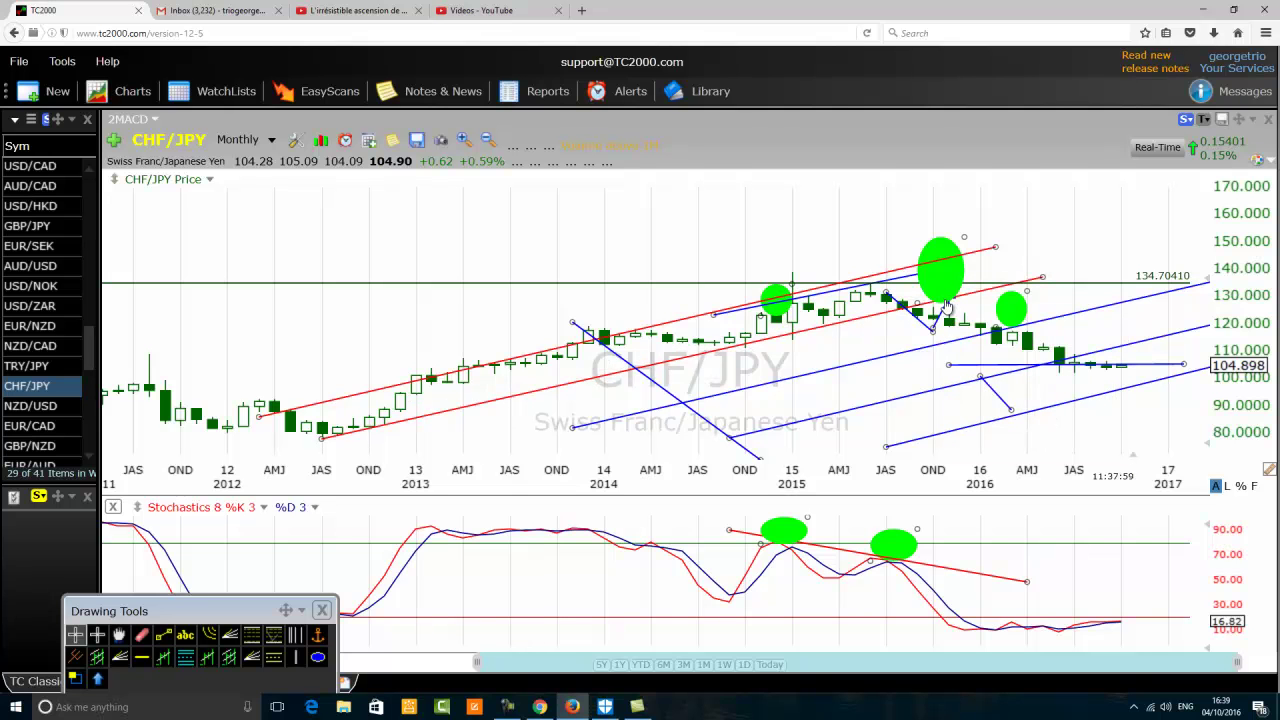
drag(994, 392, 988, 362)
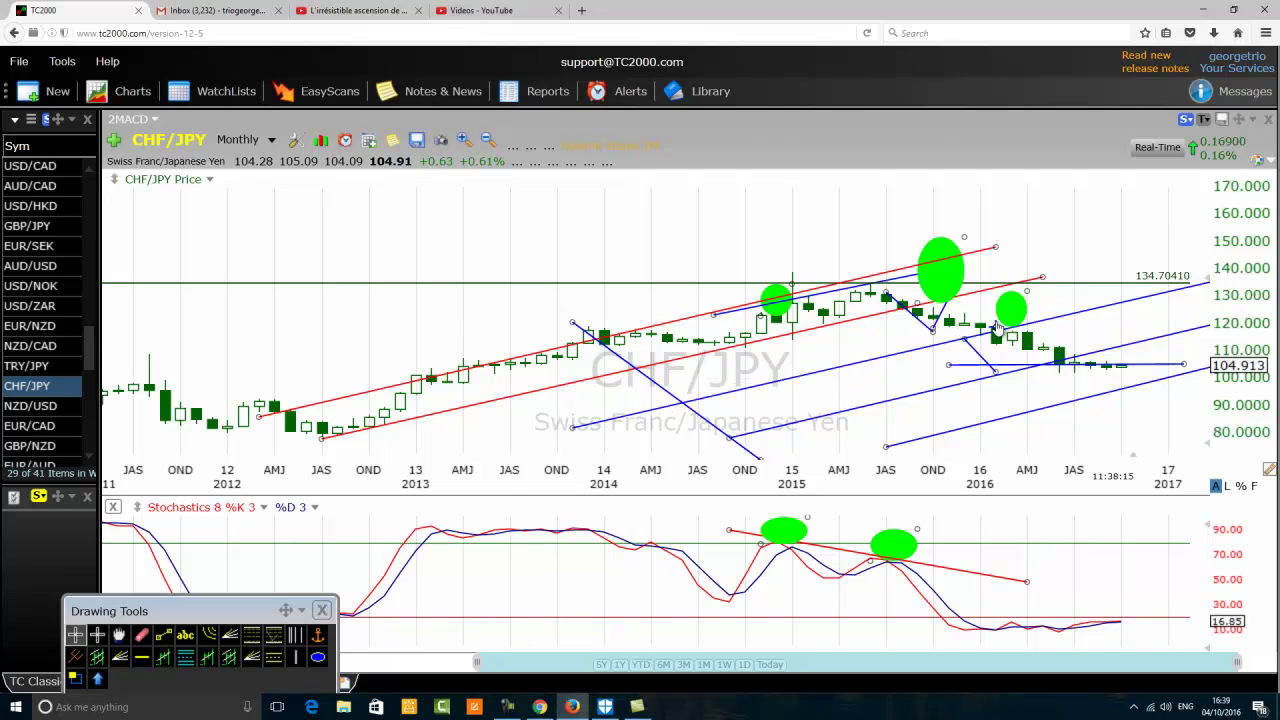
mouse_move(1012, 338)
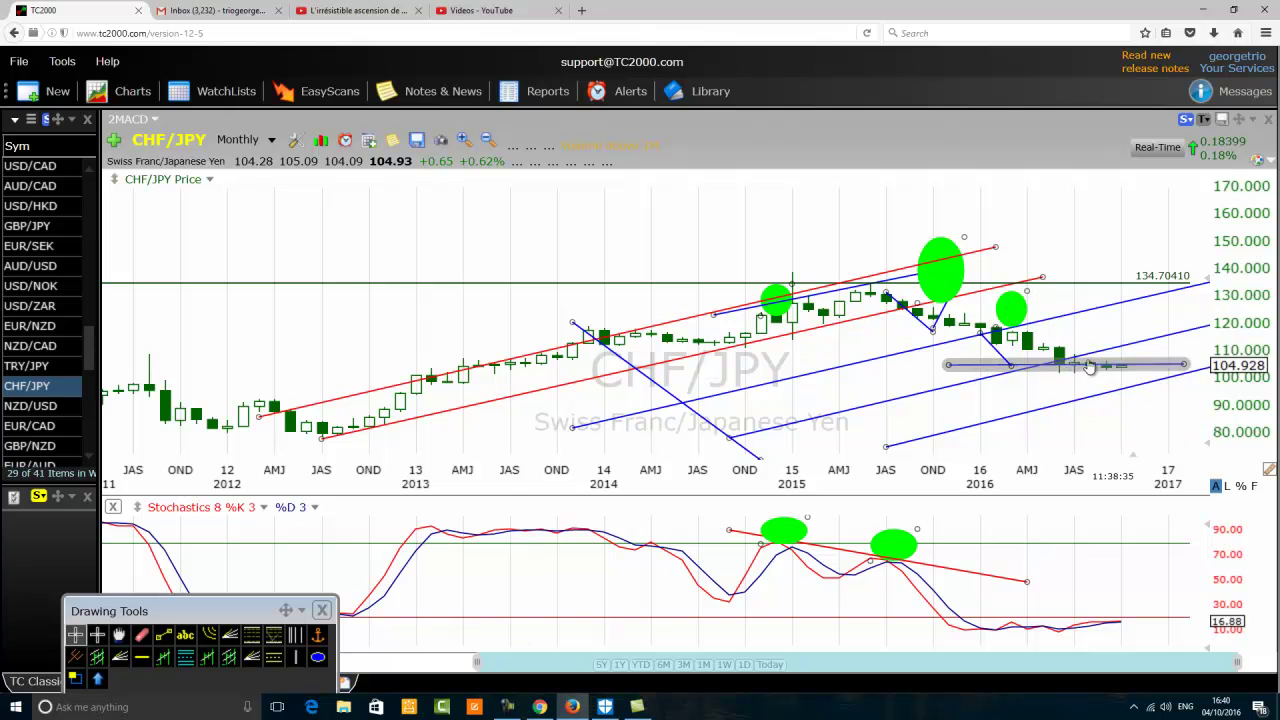
Step: Delete the blue horizontal line near 104.92 through its right-click menu
scroll(1085, 370, up, 2)
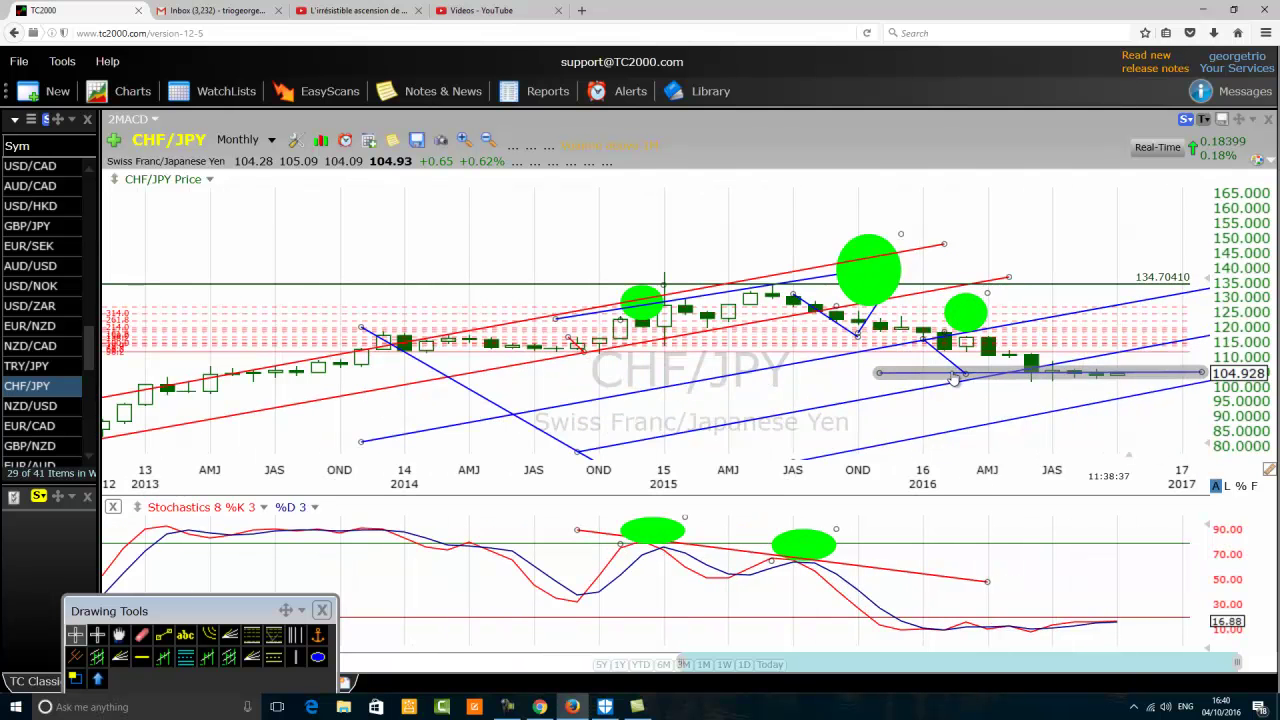
right_click(1115, 378)
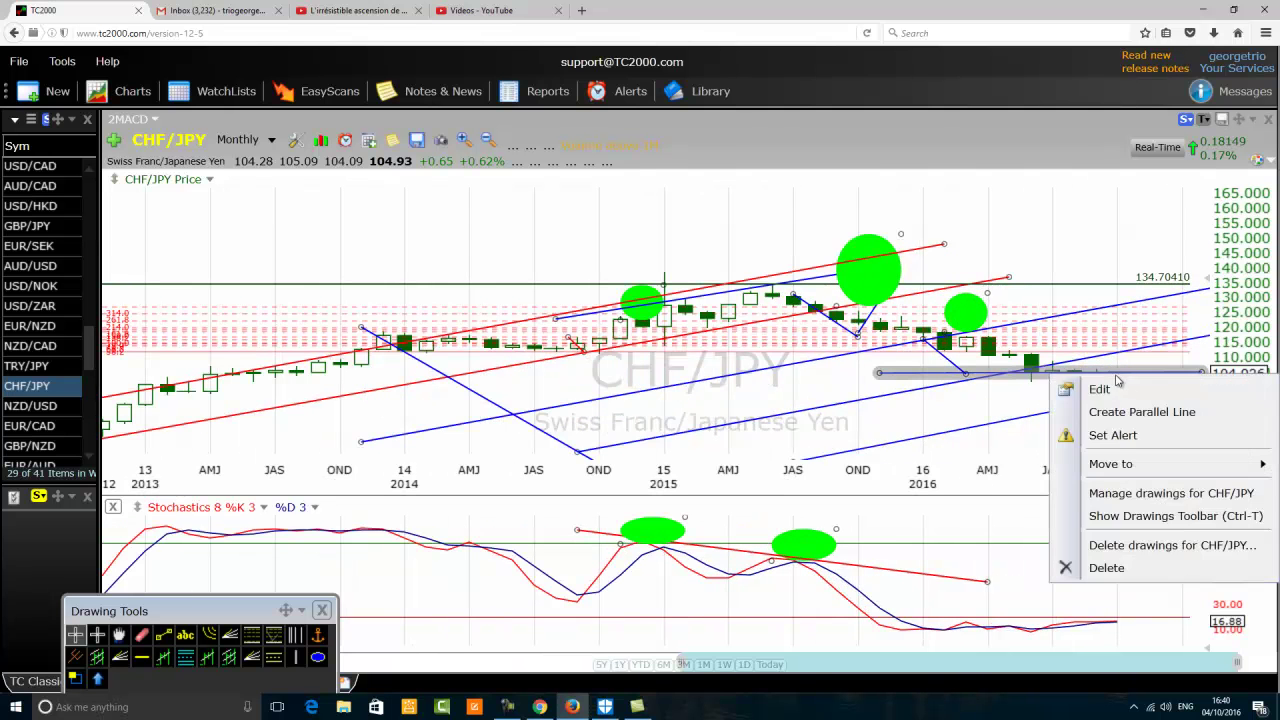
click(1105, 568)
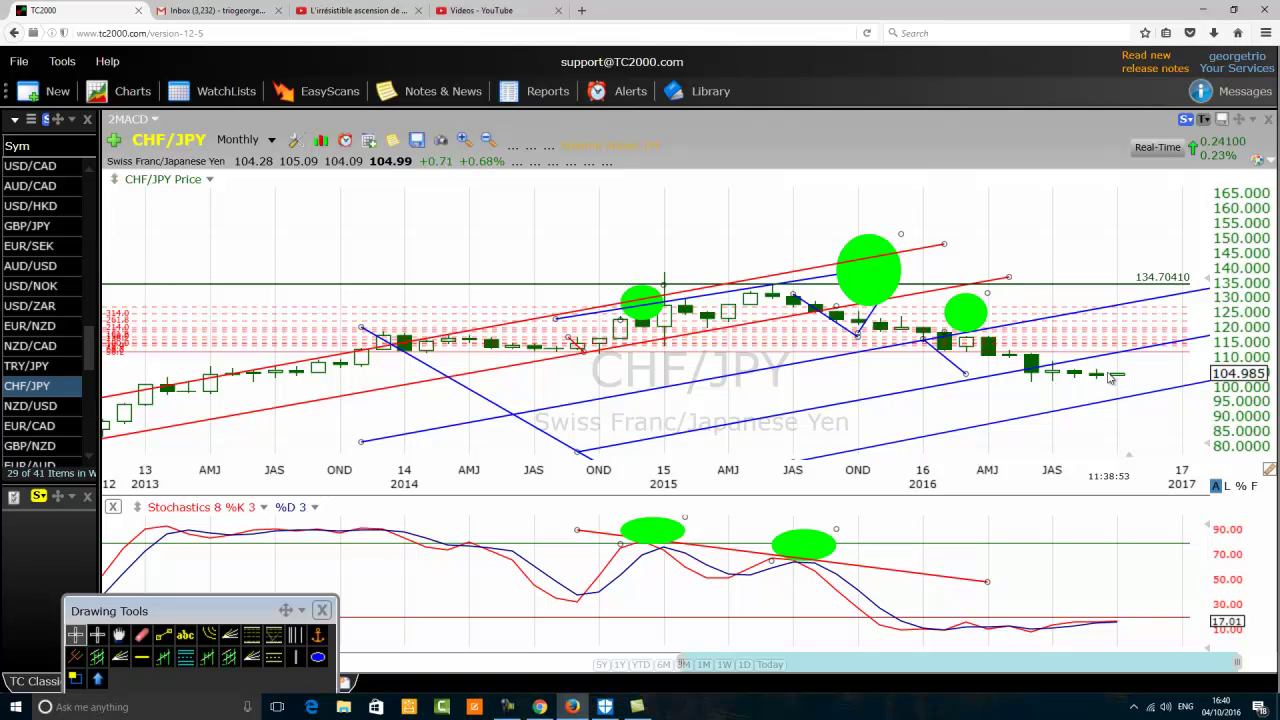
Step: Move both stochastics ellipses and the red stochastics trend line to the 2012 lows, tilting it upward
scroll(492, 451, down, 2)
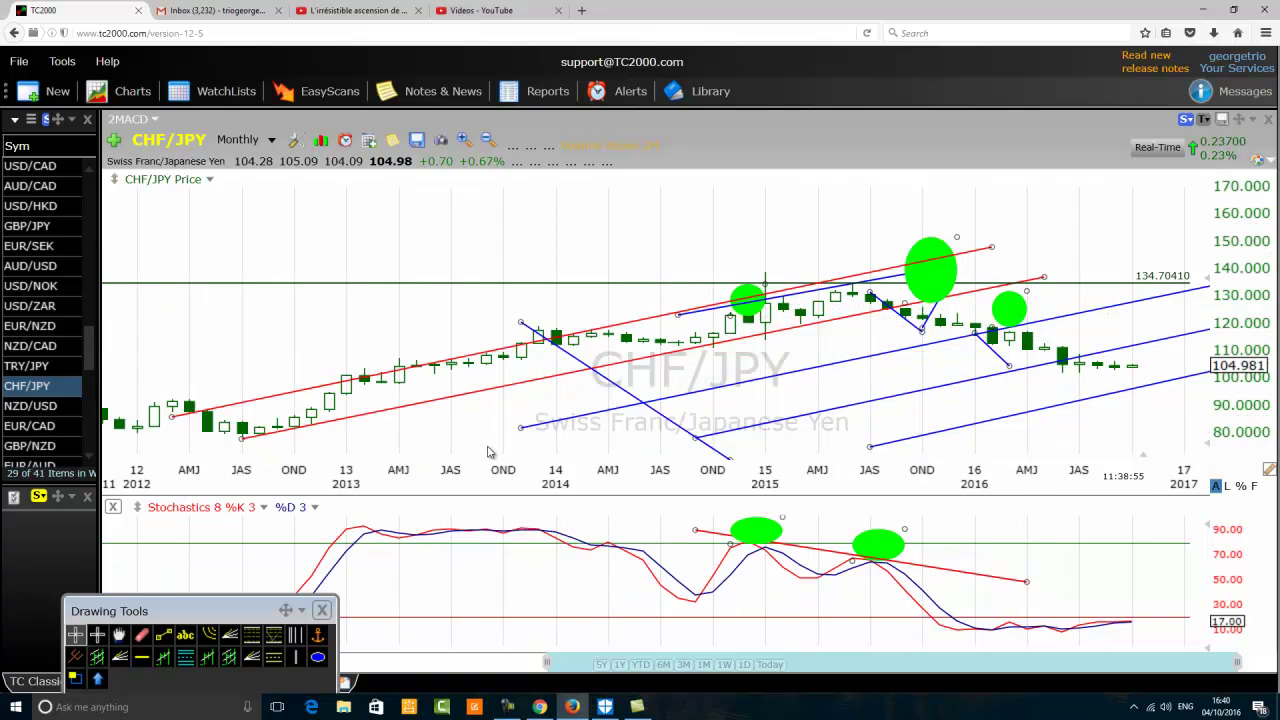
scroll(488, 452, down, 1)
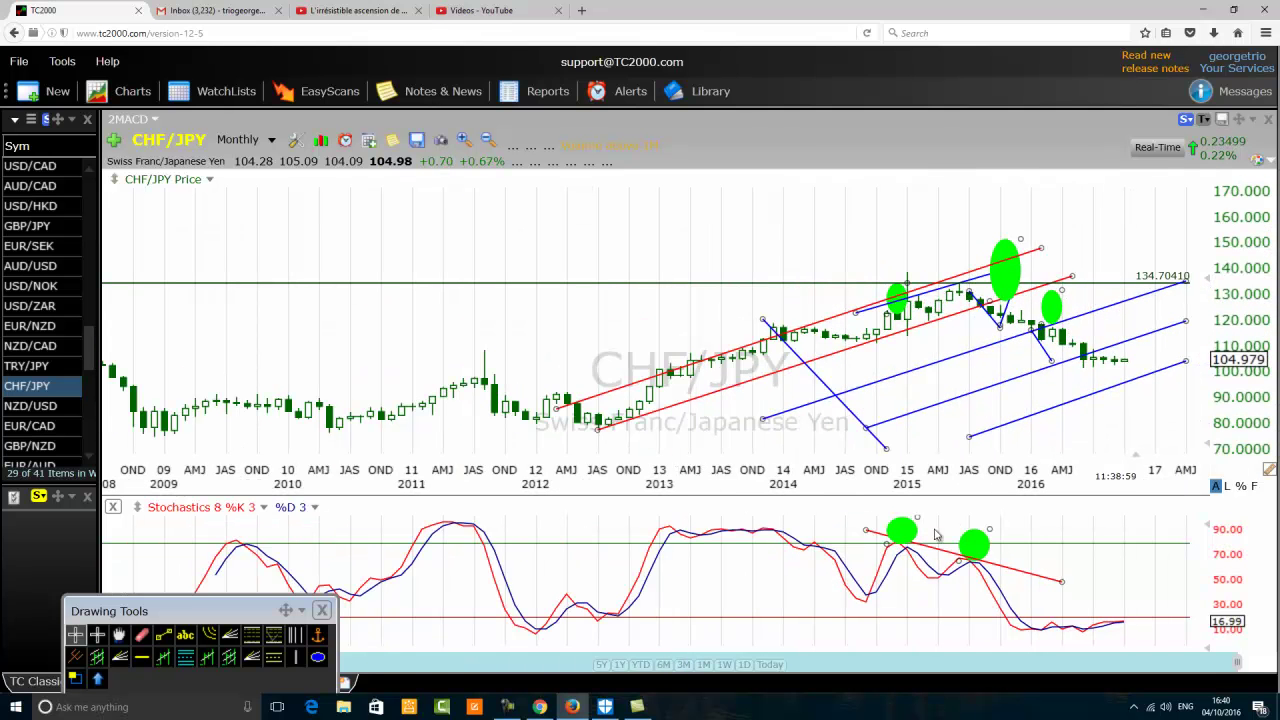
mouse_move(920, 538)
mouse_down()
mouse_move(825, 522)
mouse_move(541, 637)
mouse_up()
drag(965, 555, 590, 637)
click(965, 556)
drag(965, 556, 731, 566)
drag(506, 569, 514, 644)
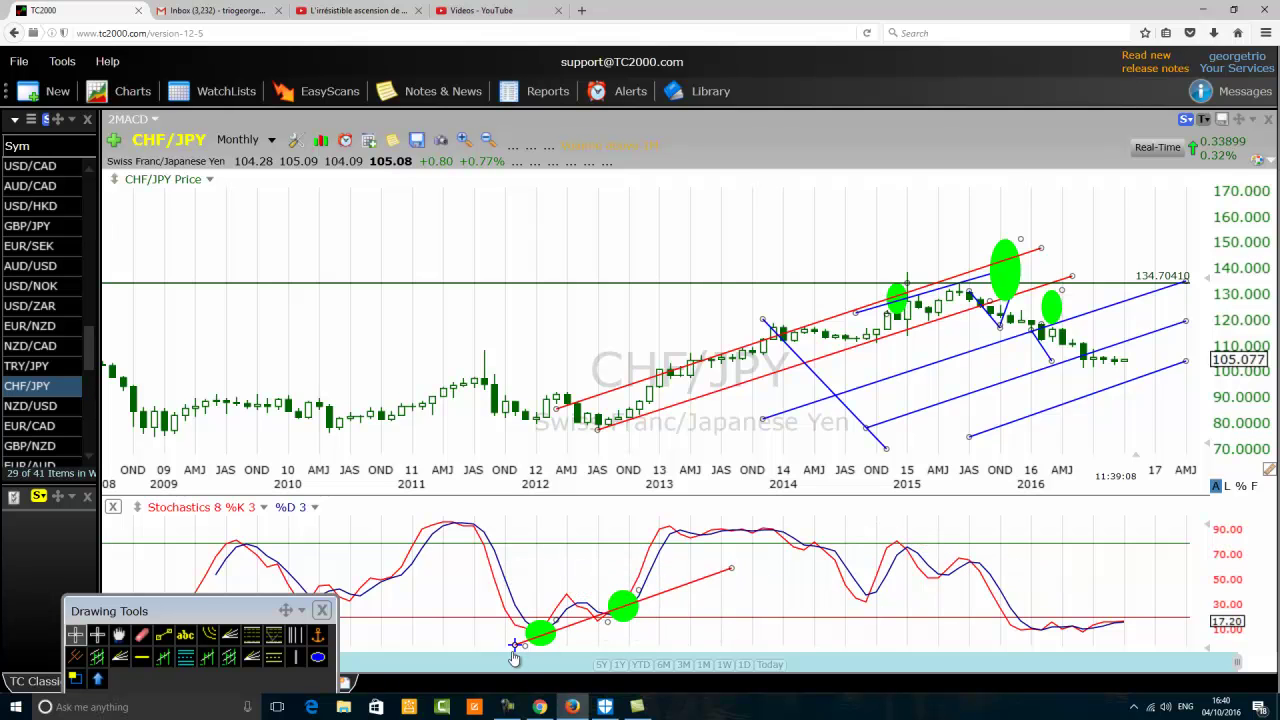
drag(731, 568, 720, 592)
click(646, 611)
click(158, 570)
Step: Draw a green ellipse around the late-2011 candles, shaping it to fit beneath them
click(317, 657)
drag(535, 410, 505, 424)
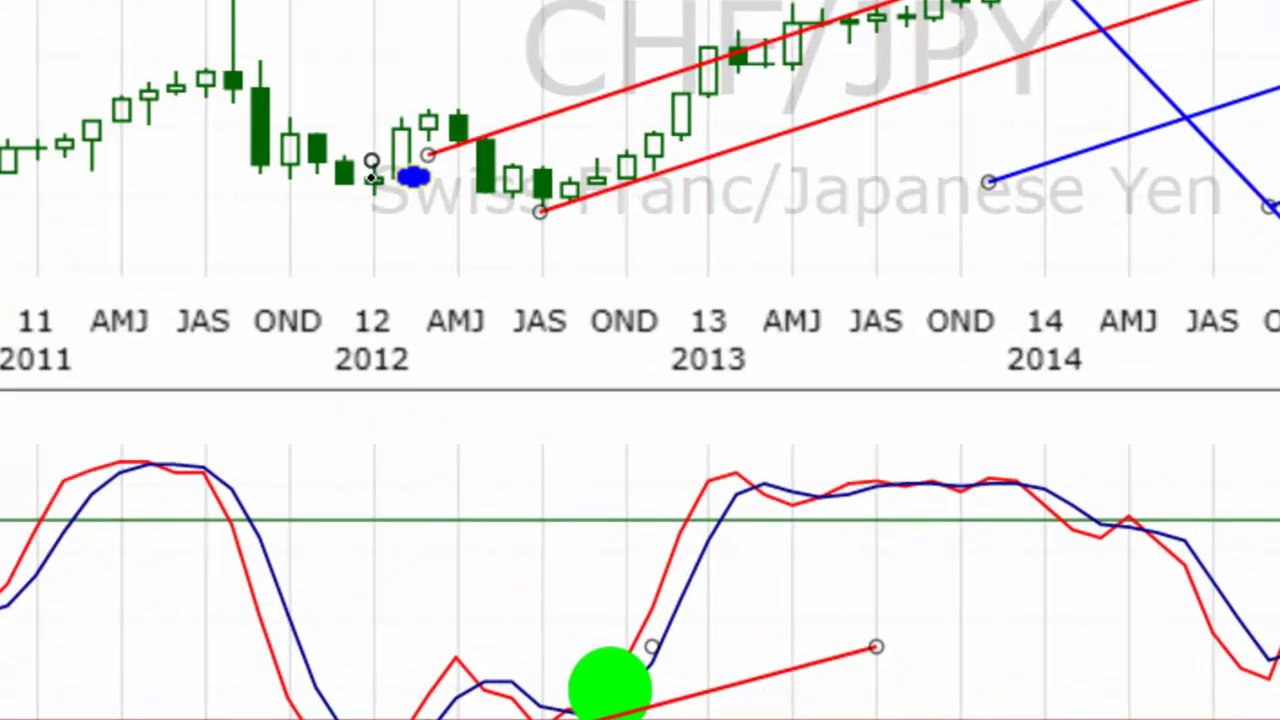
drag(257, 180, 250, 190)
drag(303, 105, 285, 184)
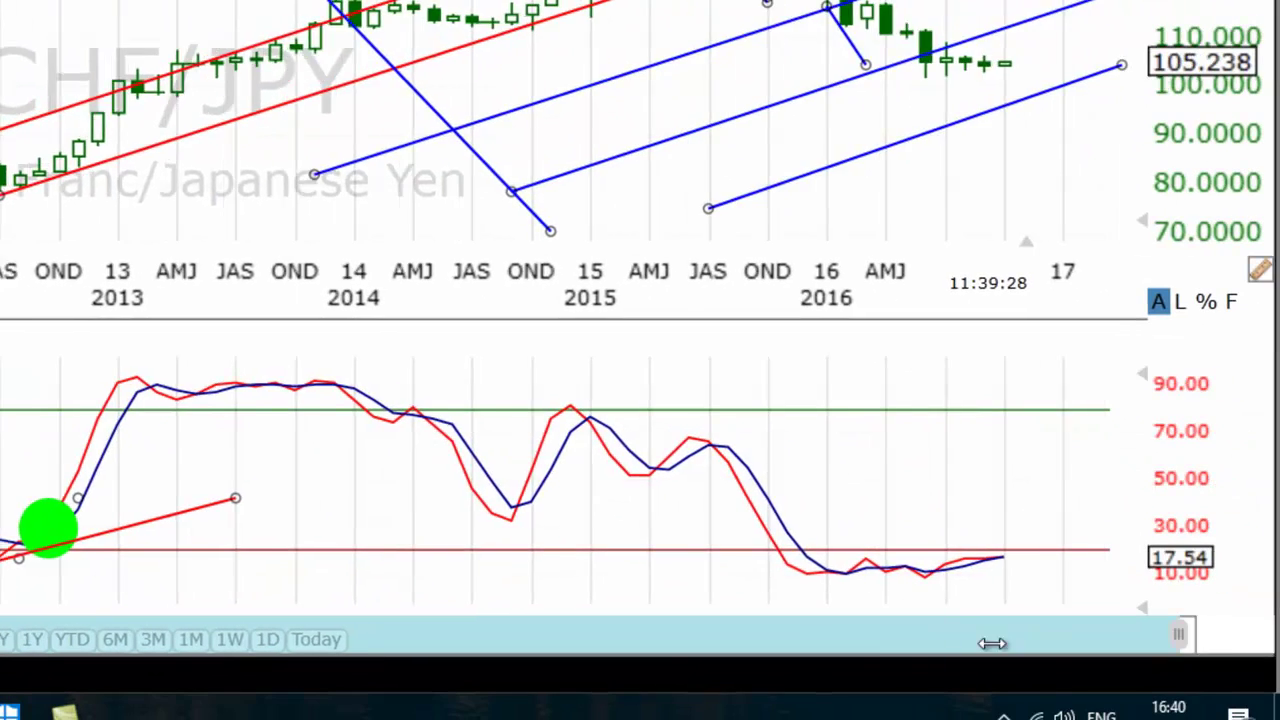
Step: Delete the late-2011 ellipse, add a blue horizontal line along the 2012 lows, and lower the bottom red line
drag(1192, 638, 615, 638)
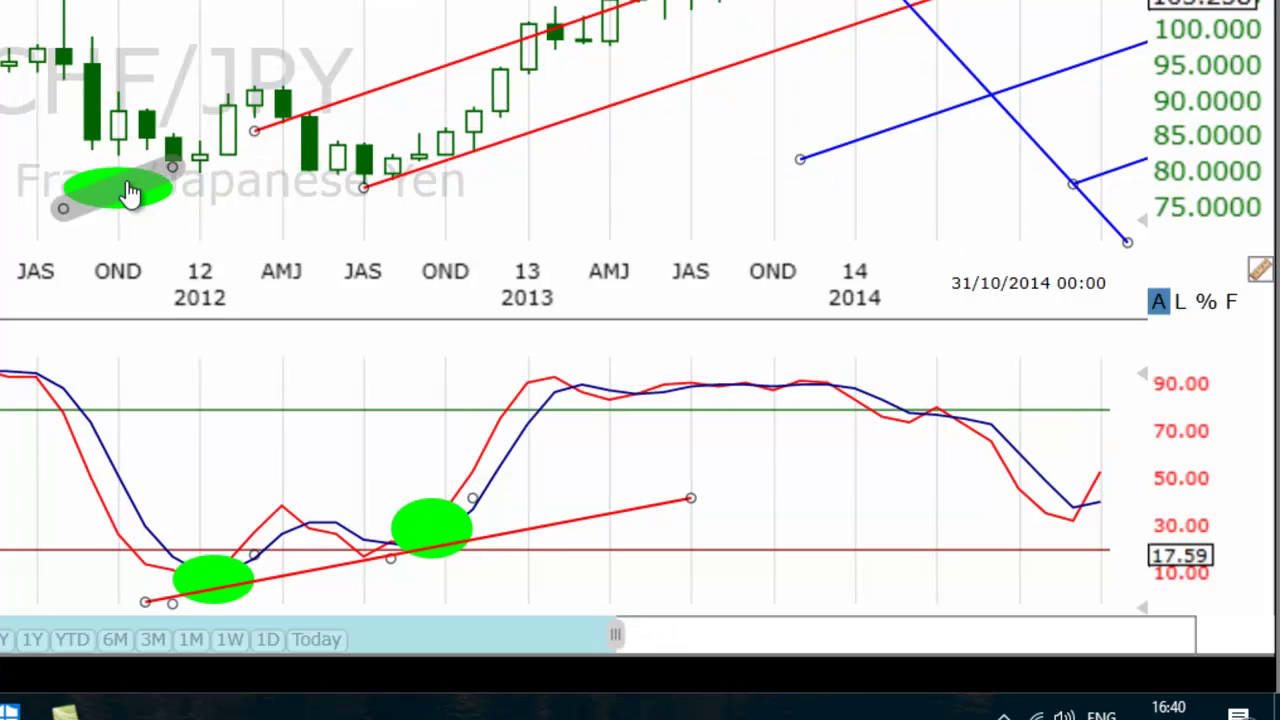
key(Delete)
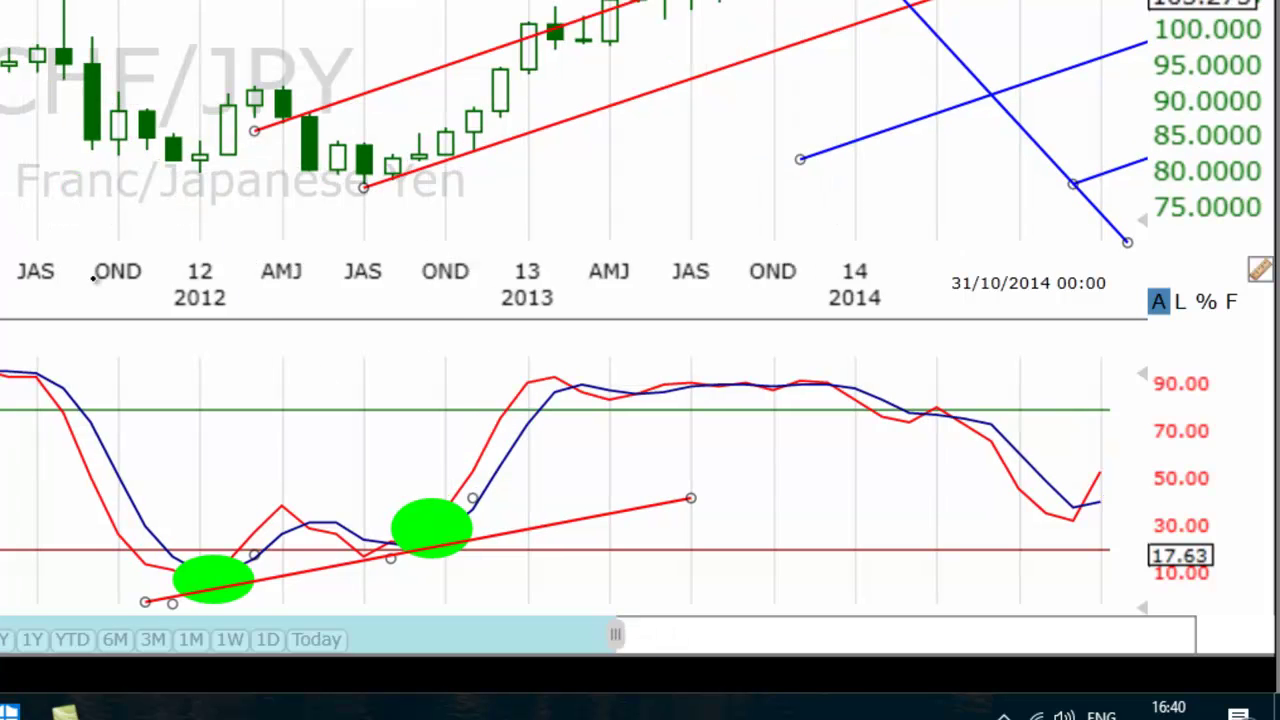
drag(118, 174, 499, 176)
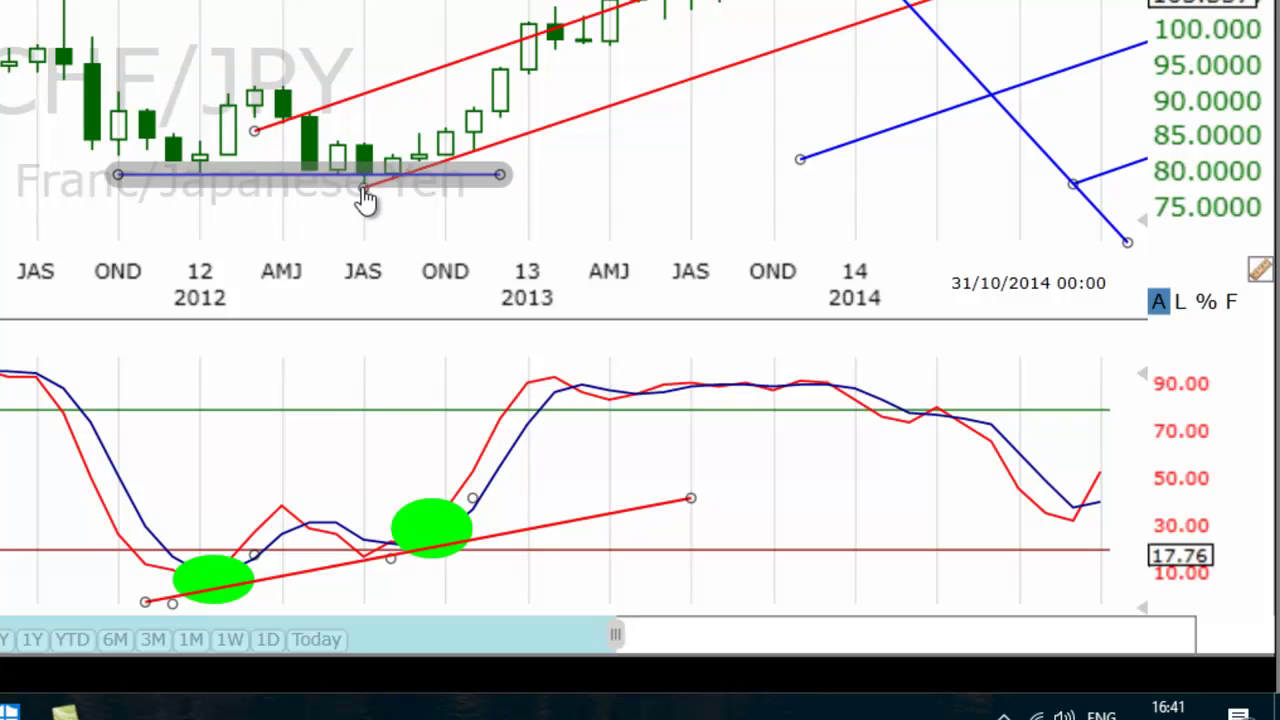
drag(365, 186, 360, 200)
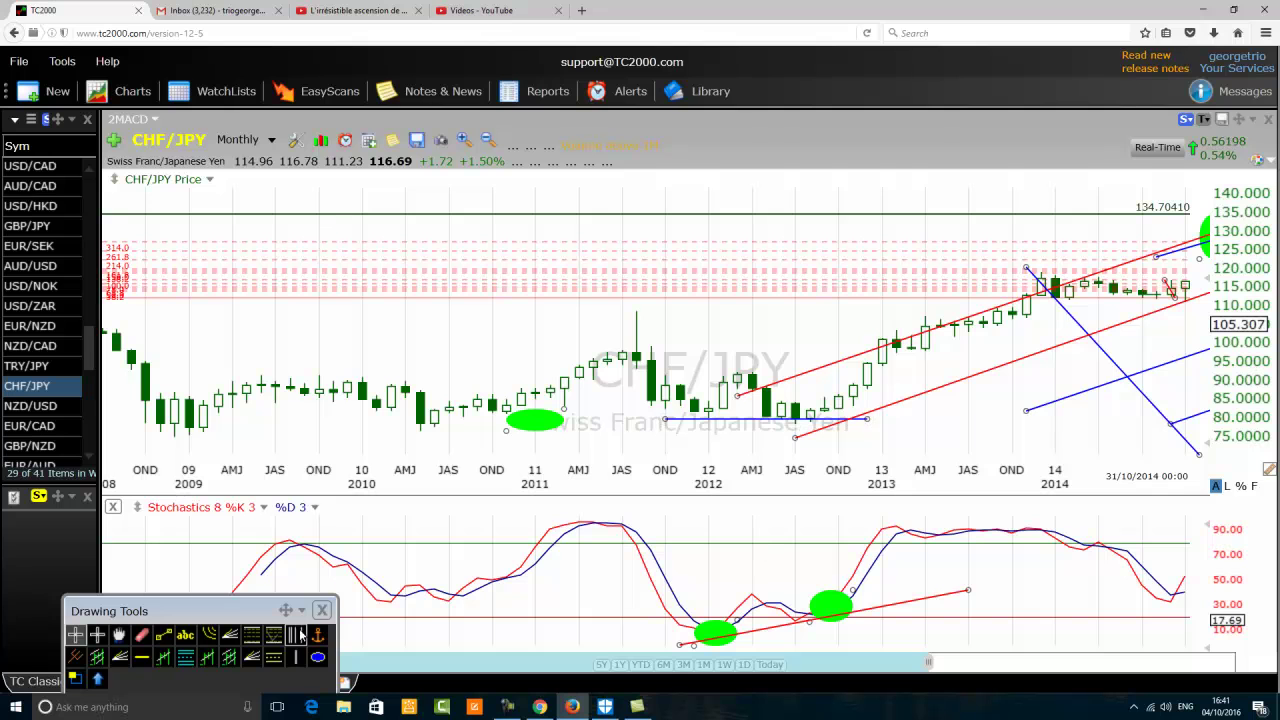
Step: Draw a blue downtrend line across the 2012 decline
click(163, 634)
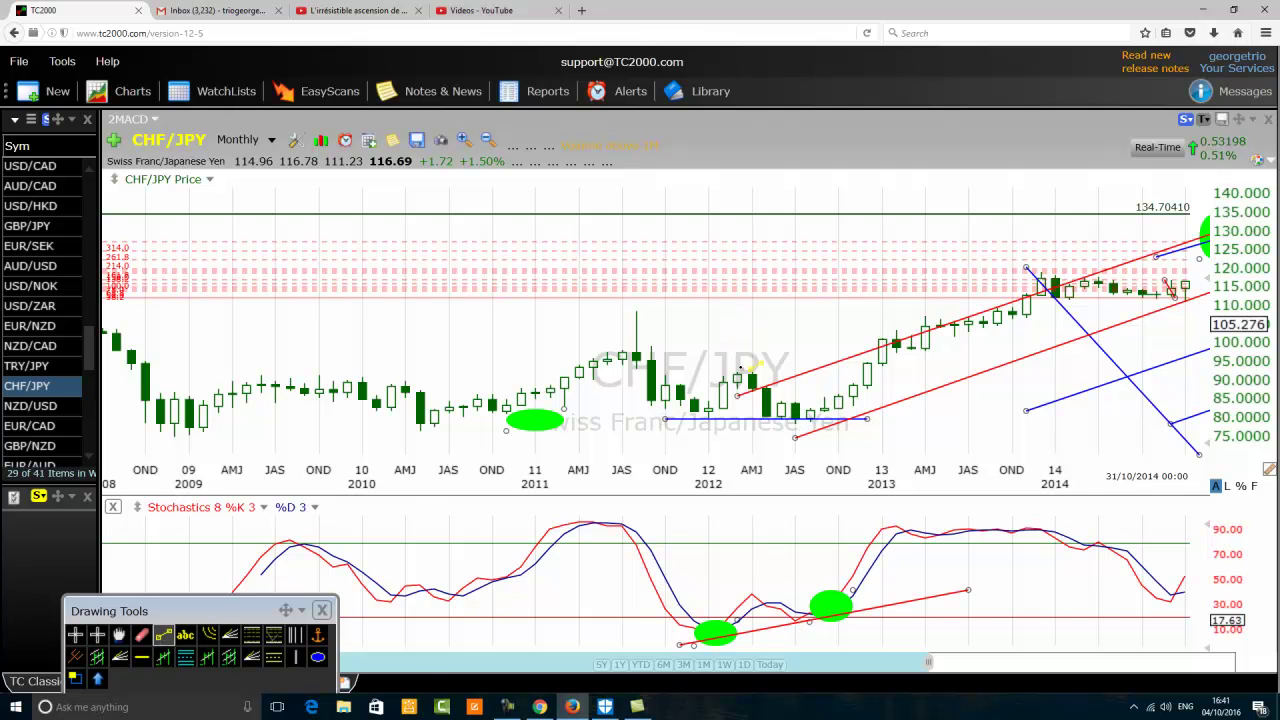
drag(738, 358, 853, 433)
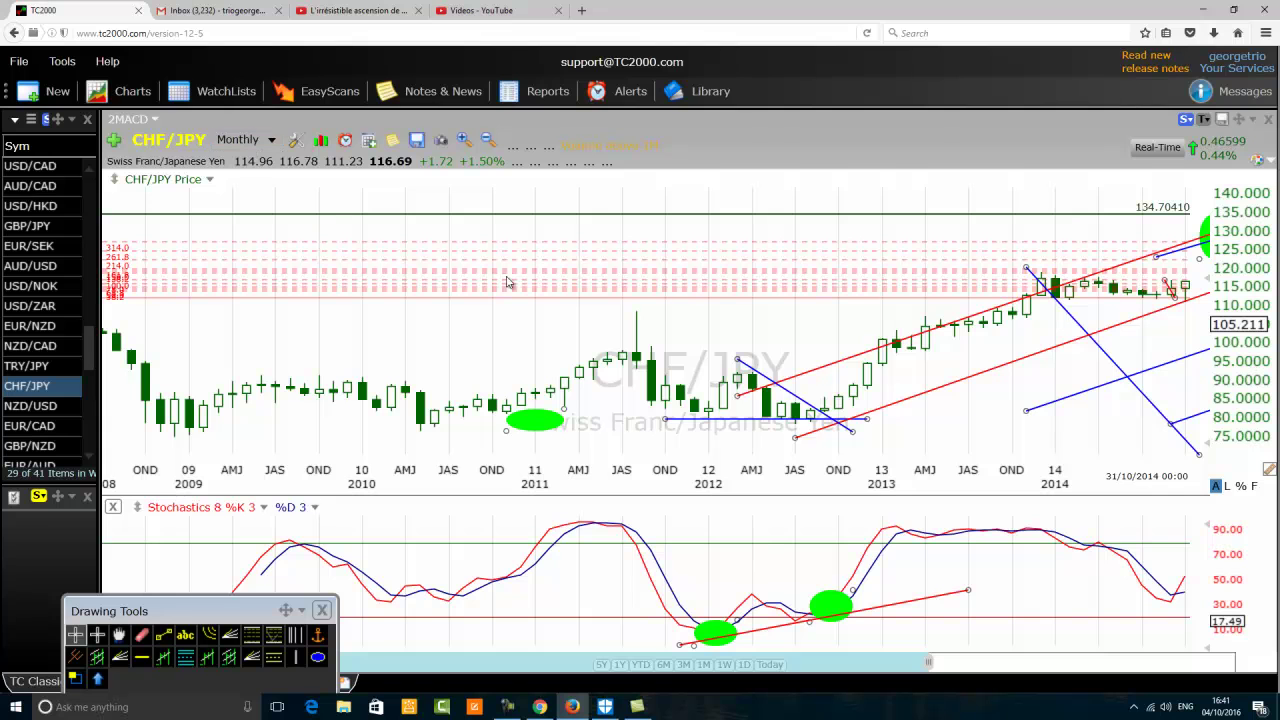
mouse_move(828, 413)
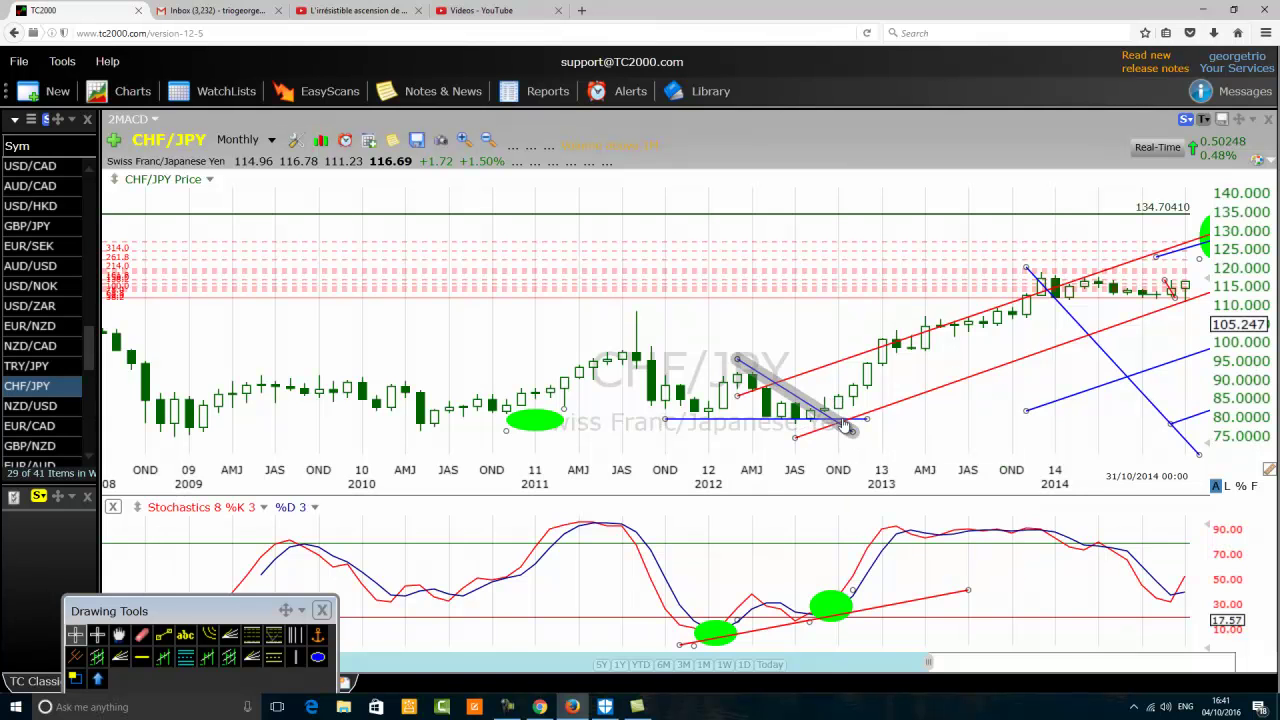
scroll(688, 385, down, 3)
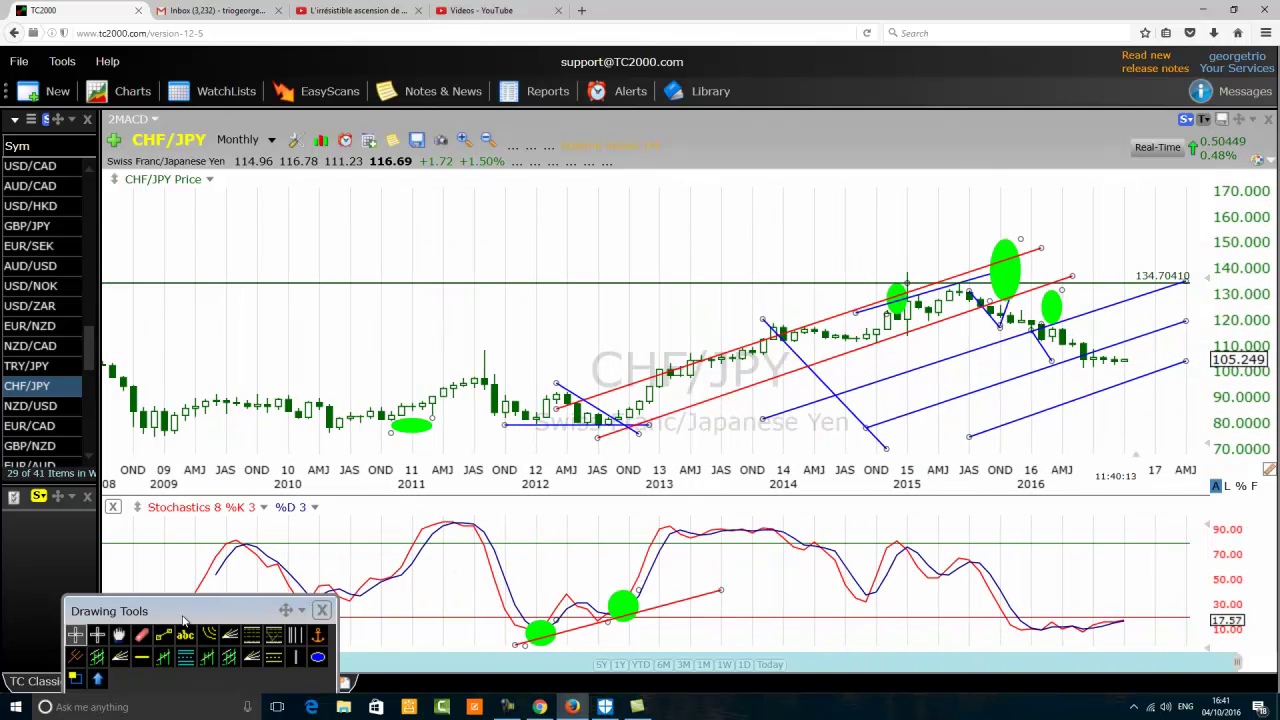
Step: Erase the large late-2015 green ellipse and the early-2016 green ellipse
mouse_move(180, 624)
click(190, 526)
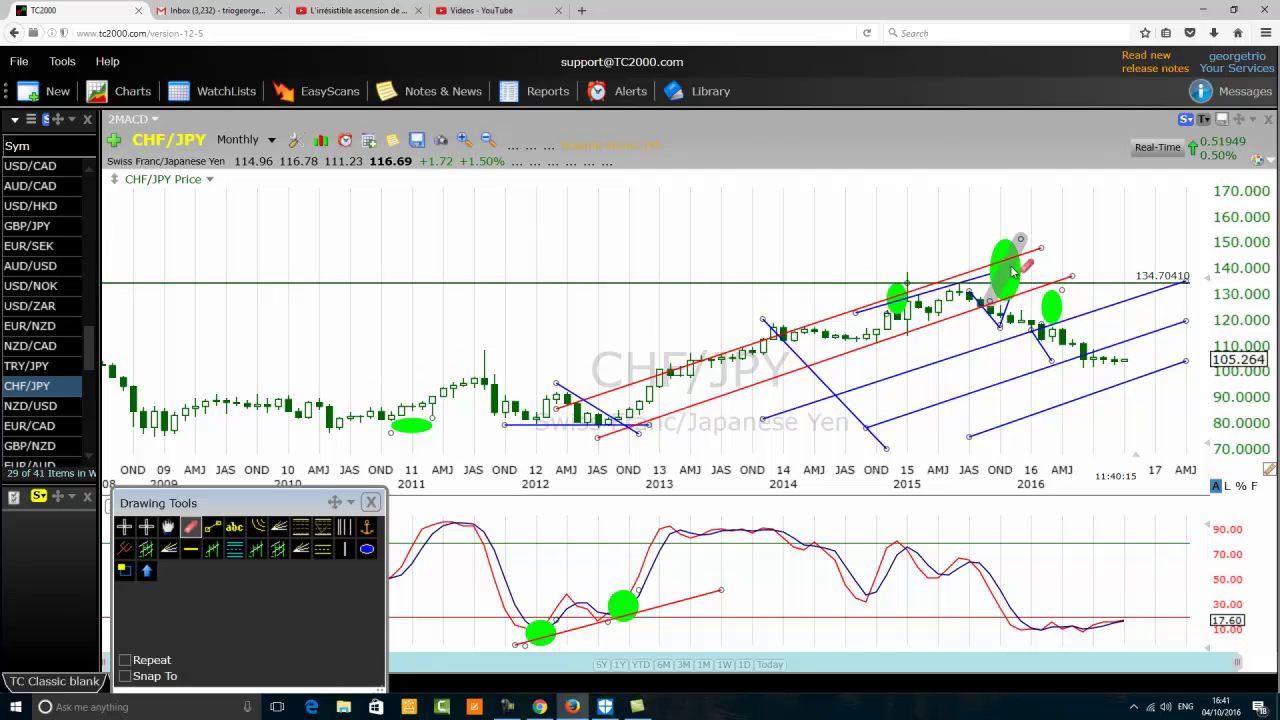
click(1008, 270)
click(1051, 306)
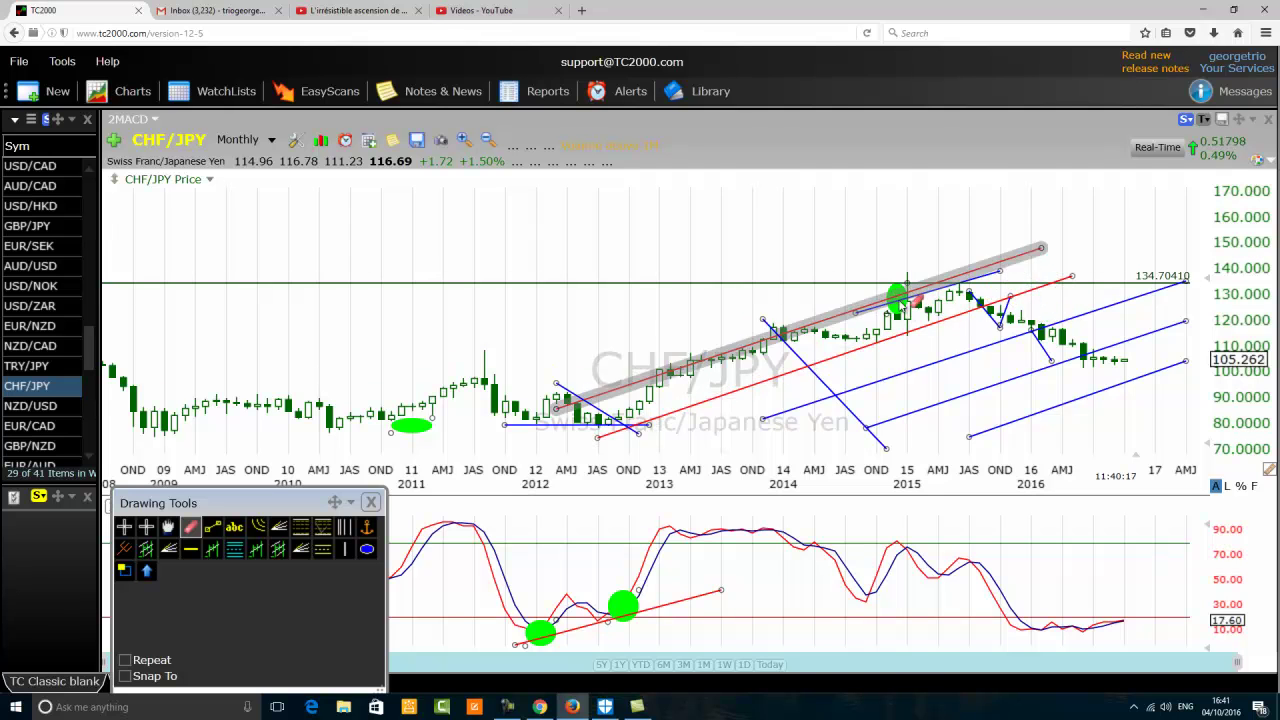
Step: Erase the red trend lines and the upper, middle and lower blue channel lines with the Eraser
click(918, 305)
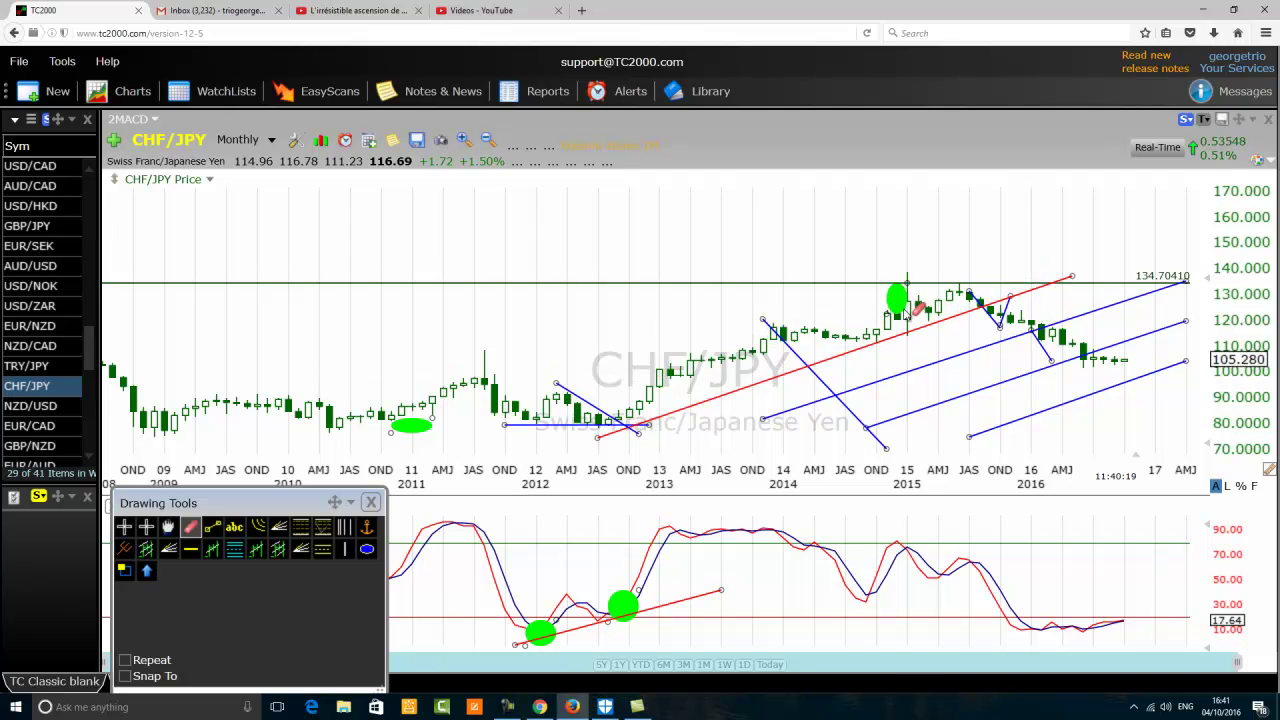
click(985, 305)
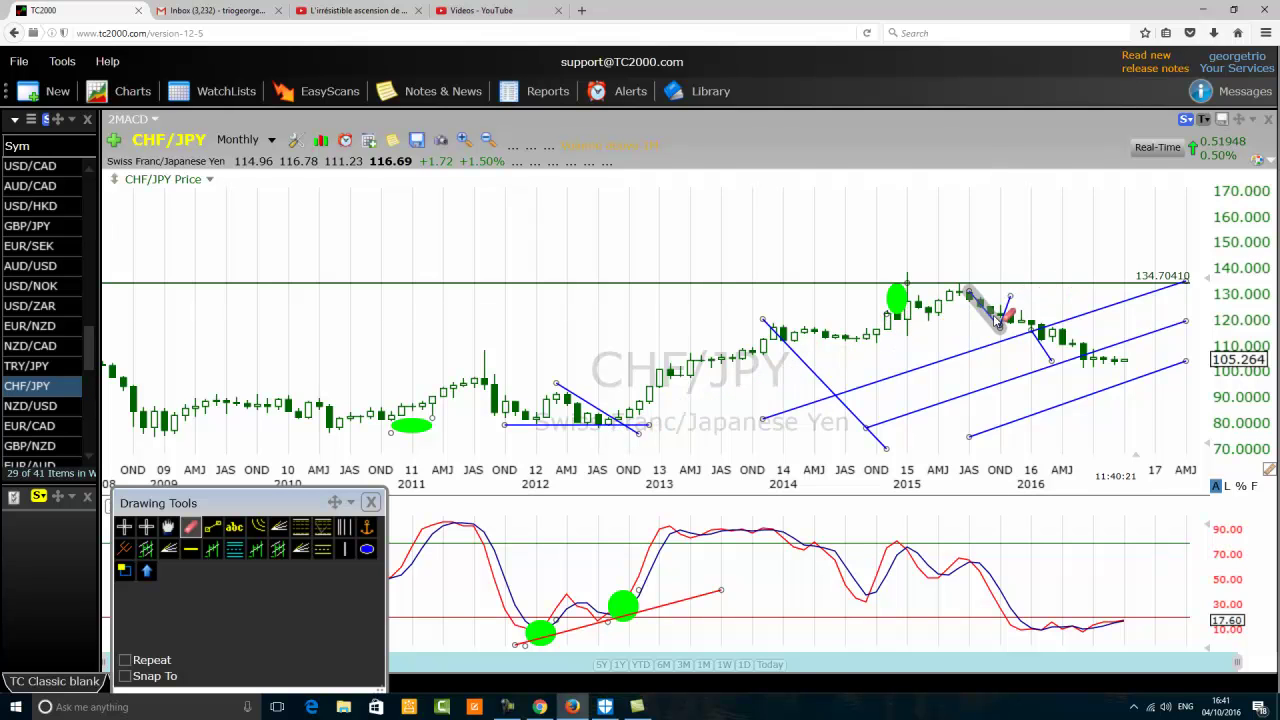
click(998, 322)
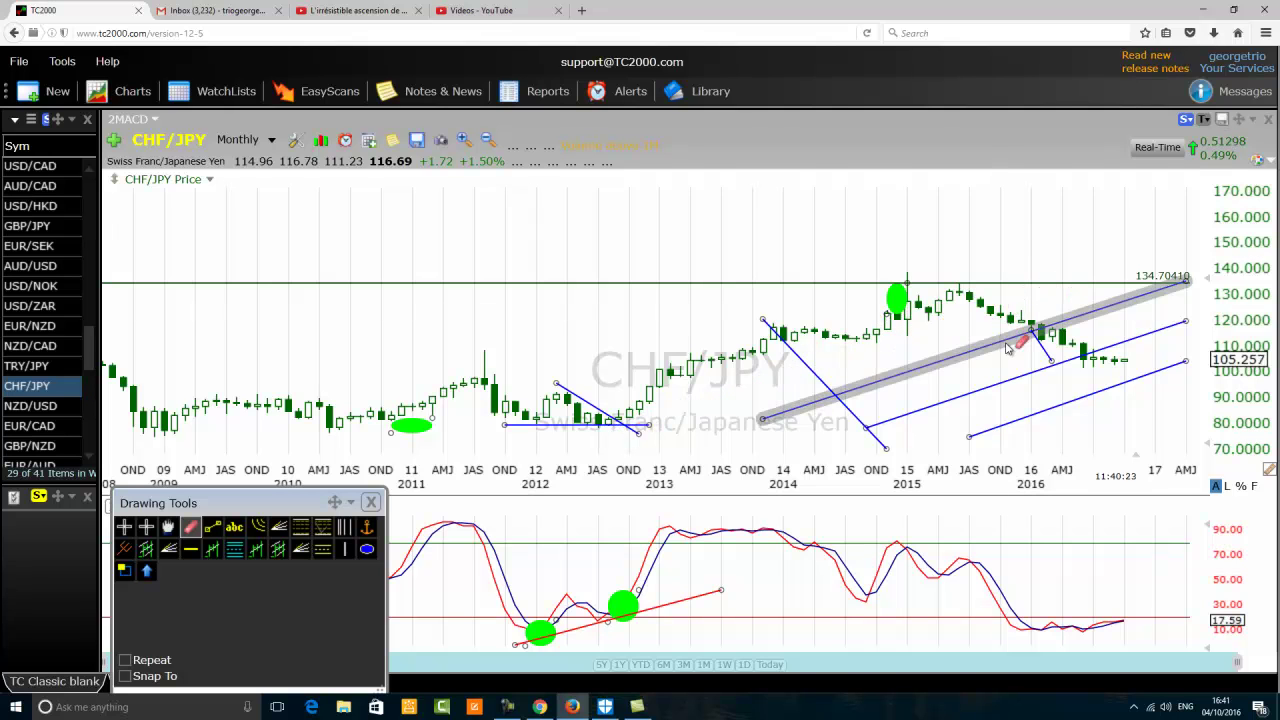
click(1009, 347)
click(1045, 345)
click(1043, 368)
click(1077, 399)
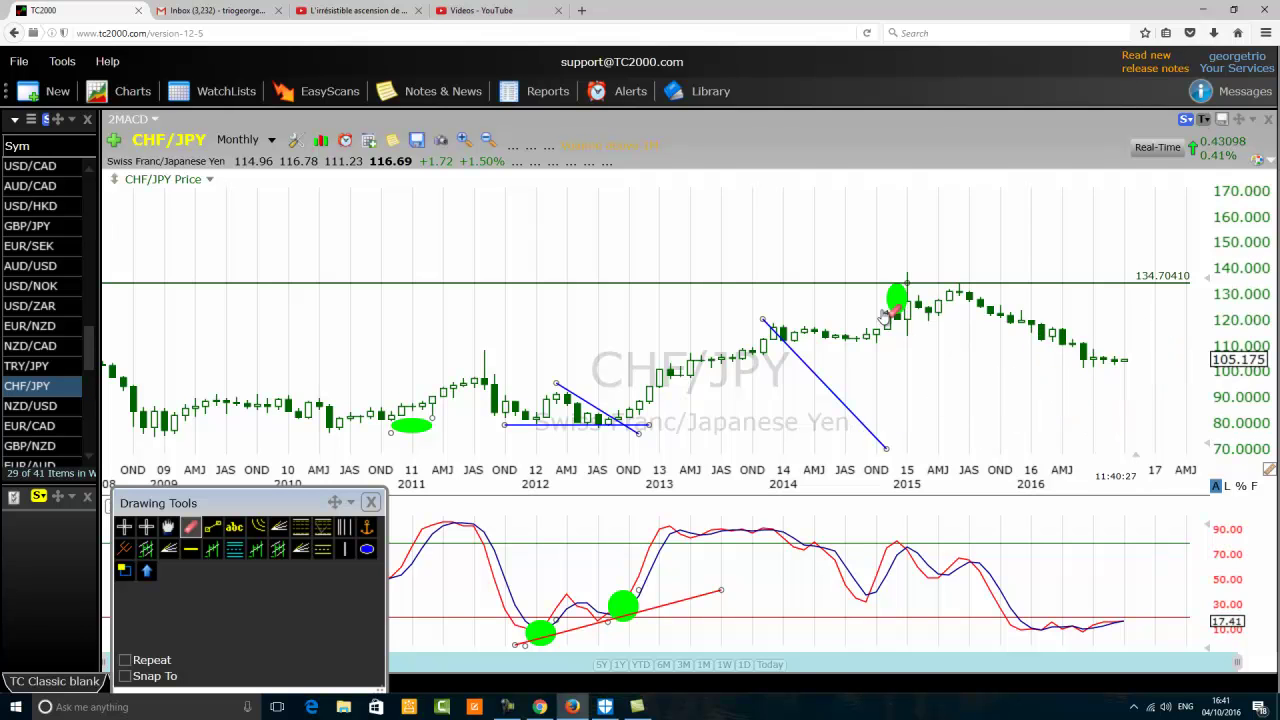
Step: Erase the green 2015-high ellipse and the diagonal and horizontal blue lines from 2012–2014
click(900, 303)
click(817, 366)
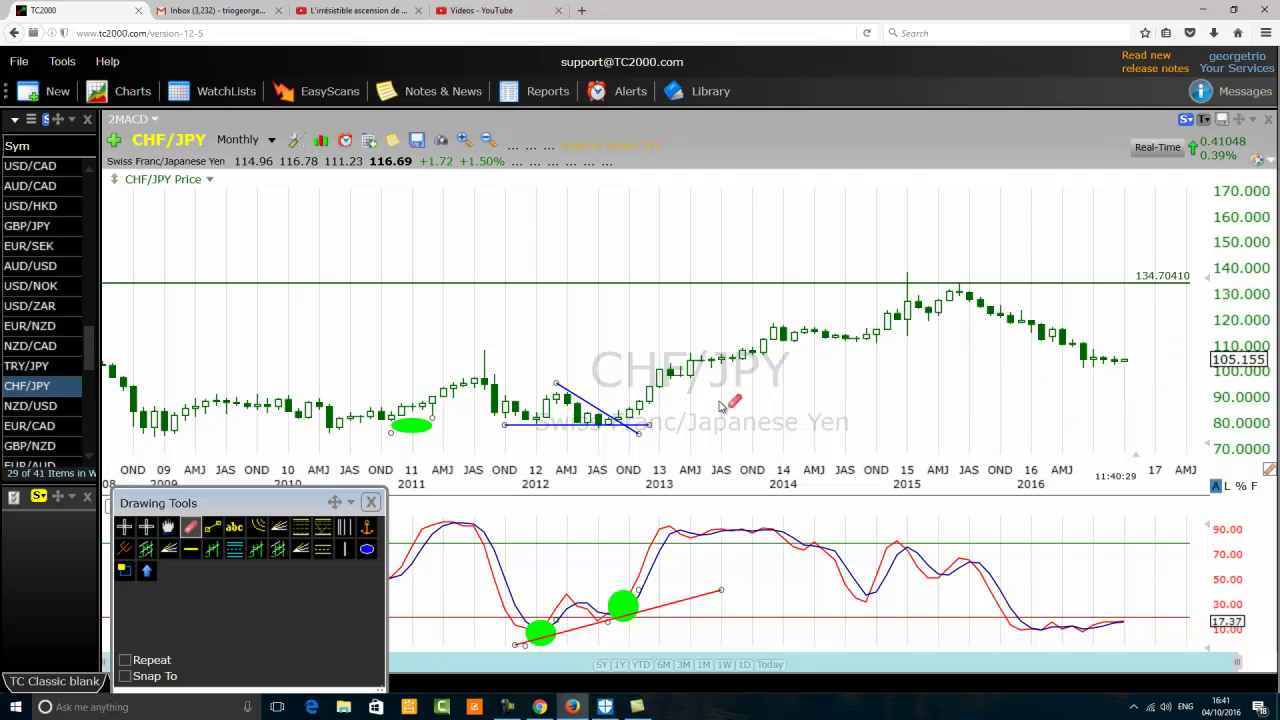
click(612, 416)
click(598, 428)
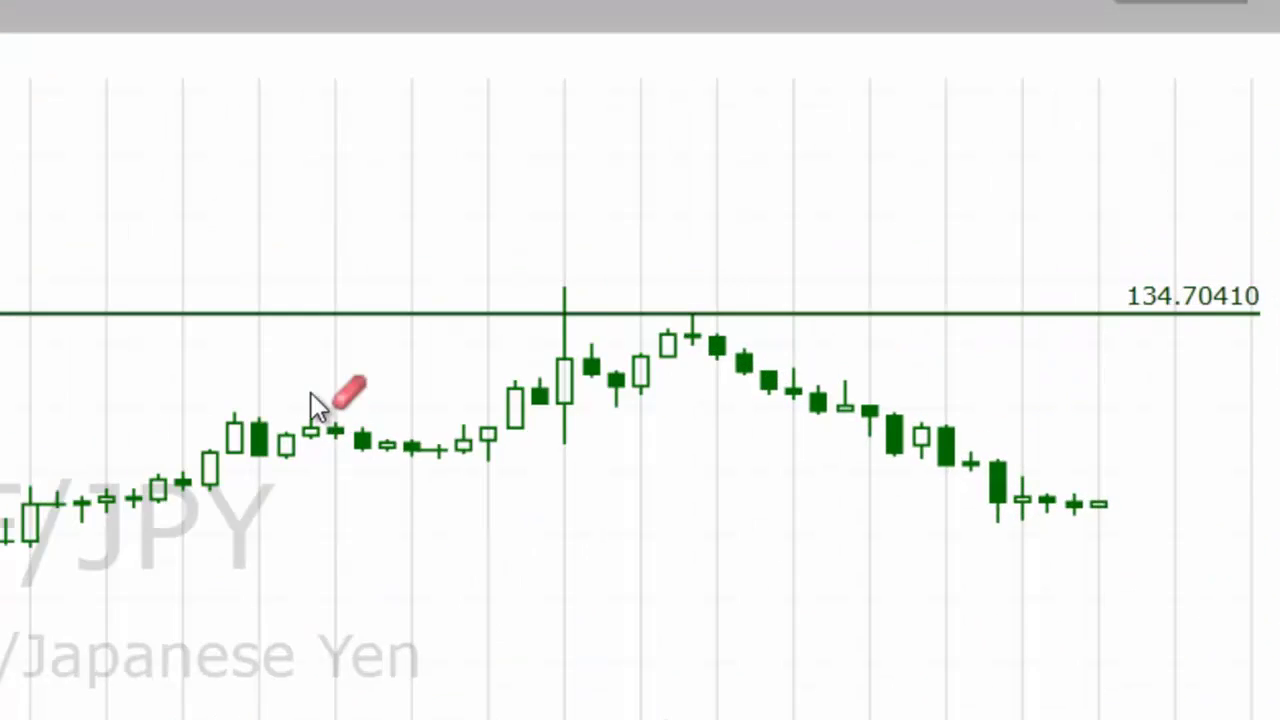
Step: Raise the horizontal level to 160.25910 and draw three blue lines meeting at the 2015 peak high
drag(311, 314, 337, 152)
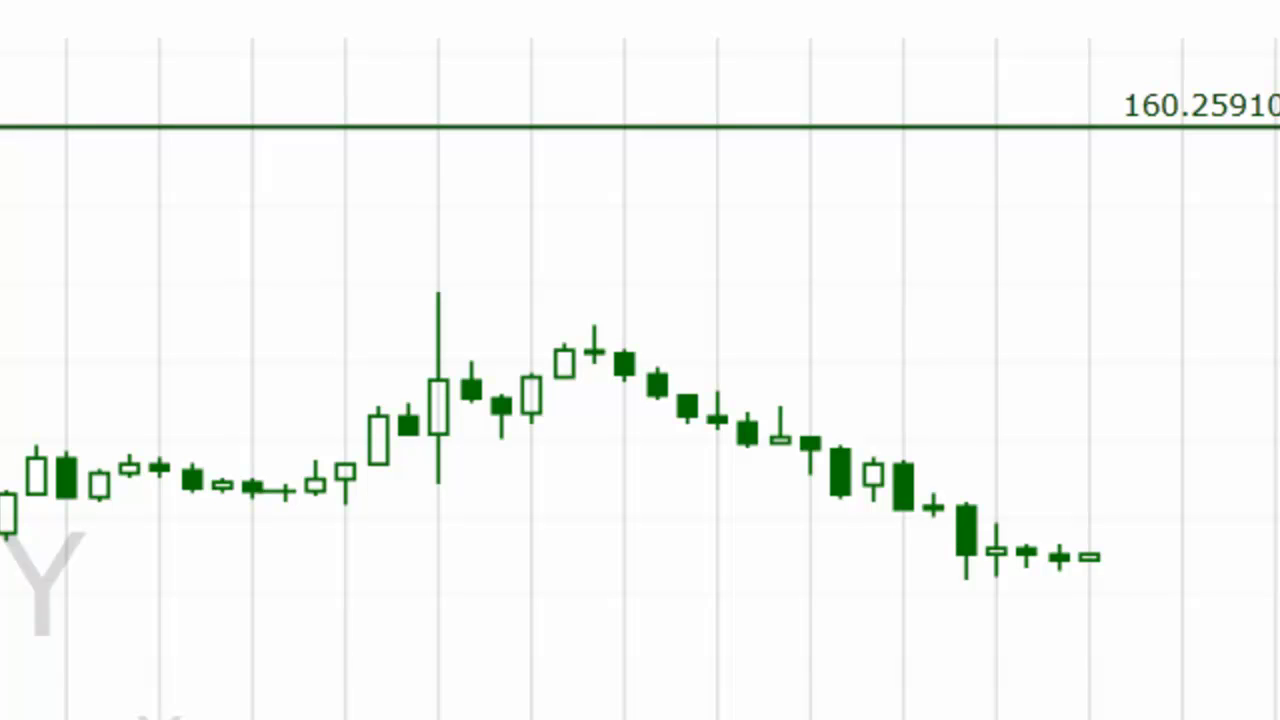
mouse_move(314, 175)
mouse_down()
mouse_move(430, 295)
mouse_move(437, 277)
mouse_up()
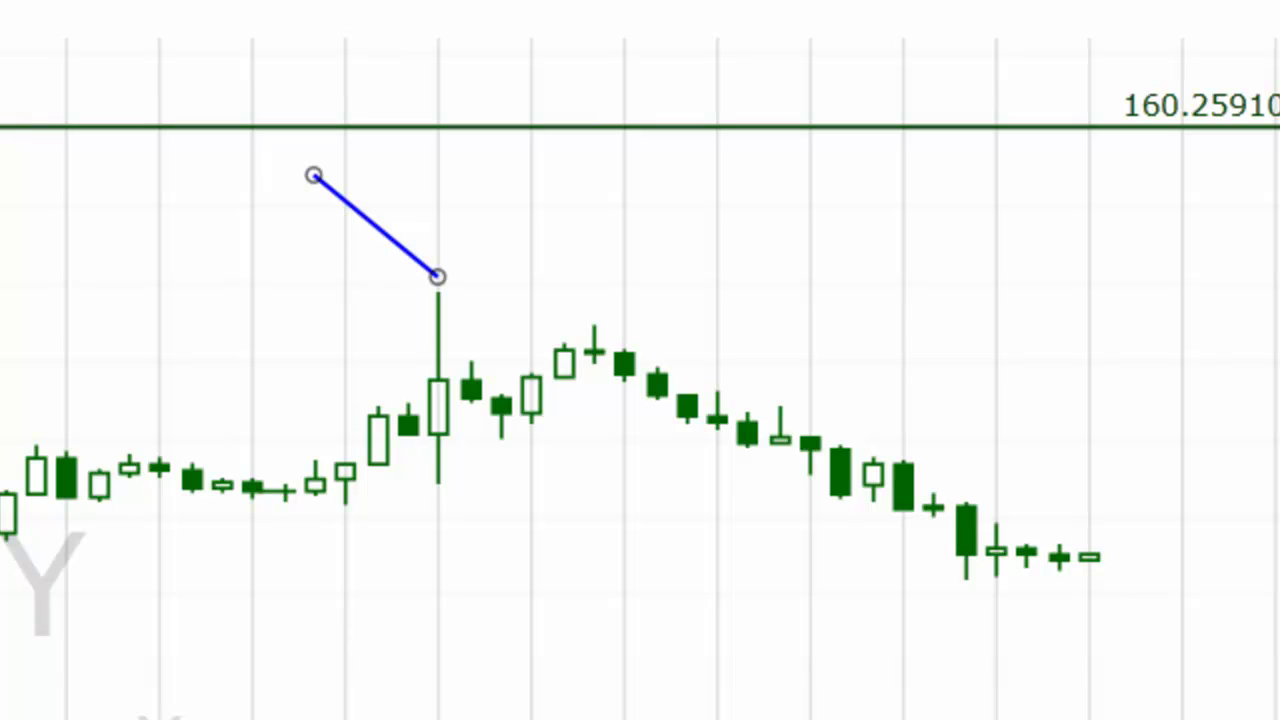
mouse_move(345, 277)
mouse_down()
mouse_move(500, 294)
mouse_move(453, 296)
mouse_up()
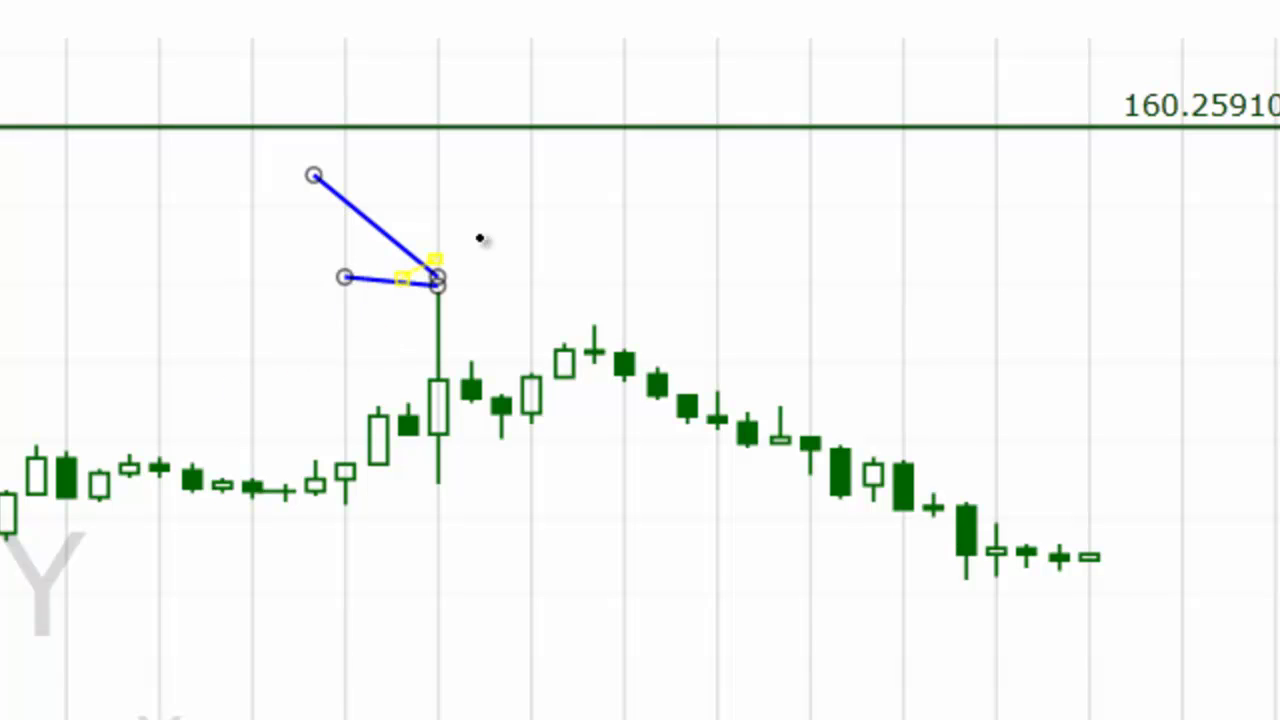
drag(408, 191, 449, 294)
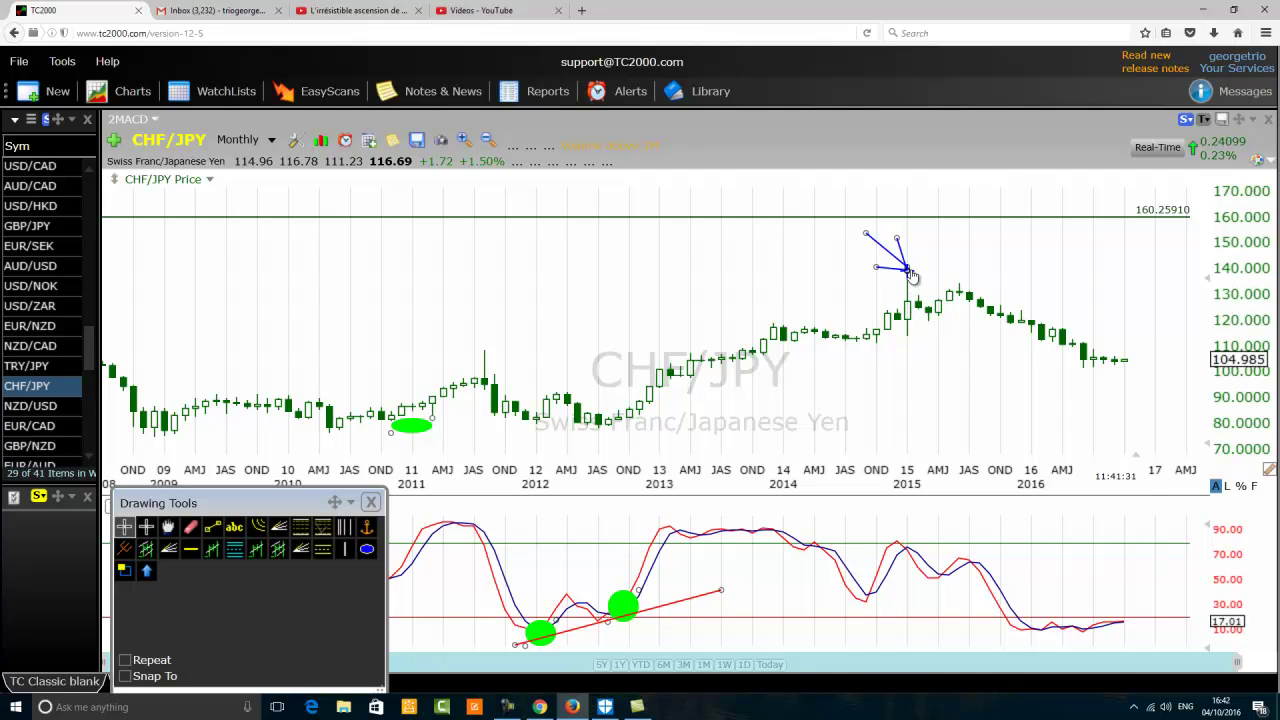
Step: Stretch a Fibonacci retracement down from the 2015 peak and place a horizontal level at 127.65370
click(304, 527)
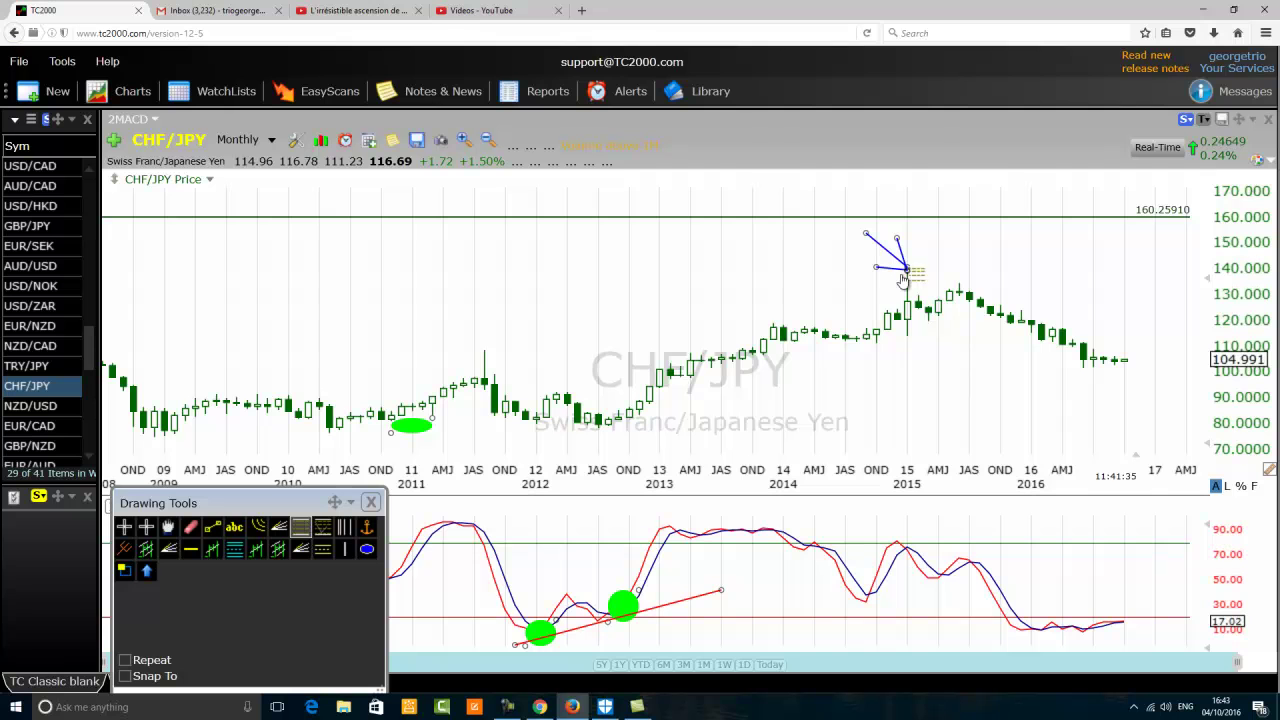
drag(907, 270, 938, 338)
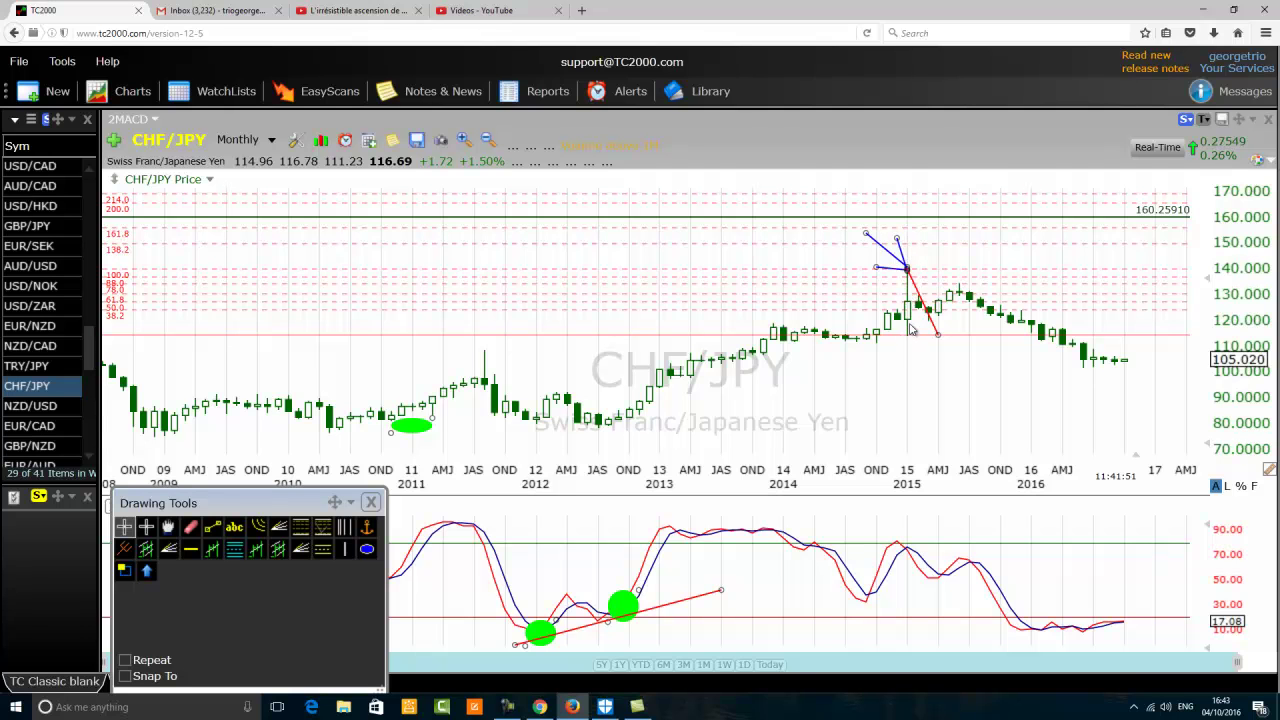
click(193, 551)
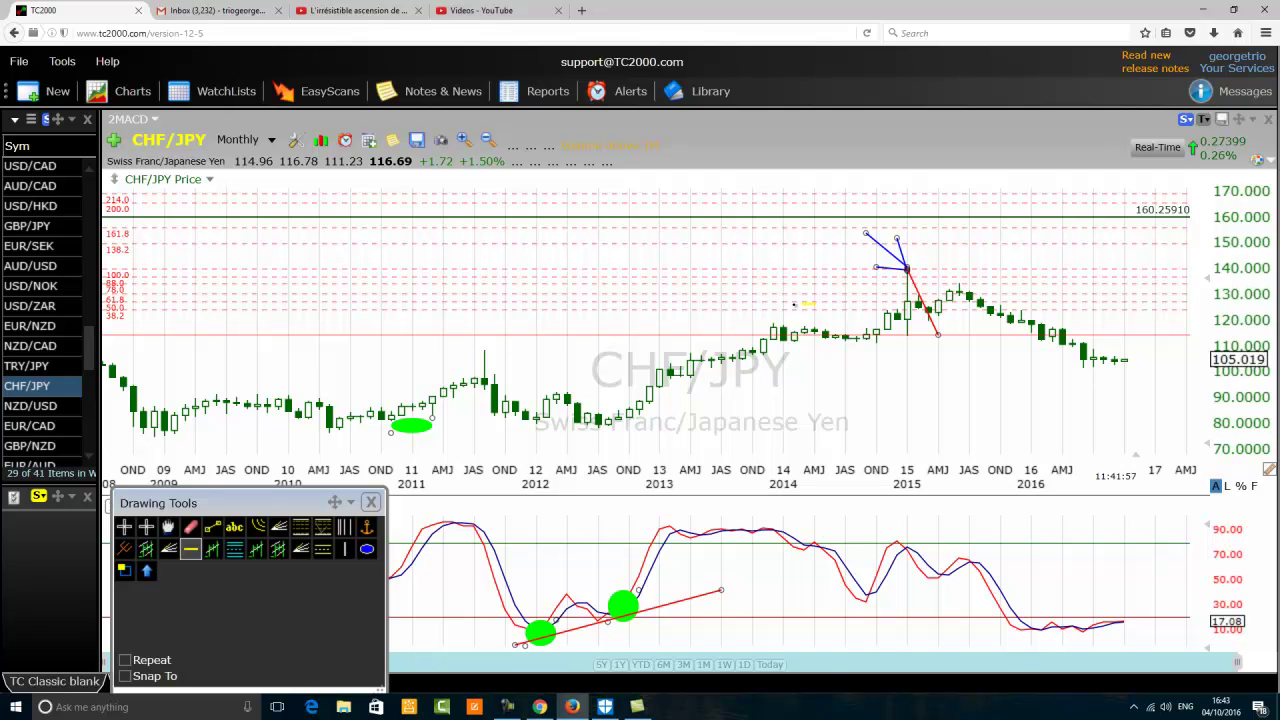
click(790, 301)
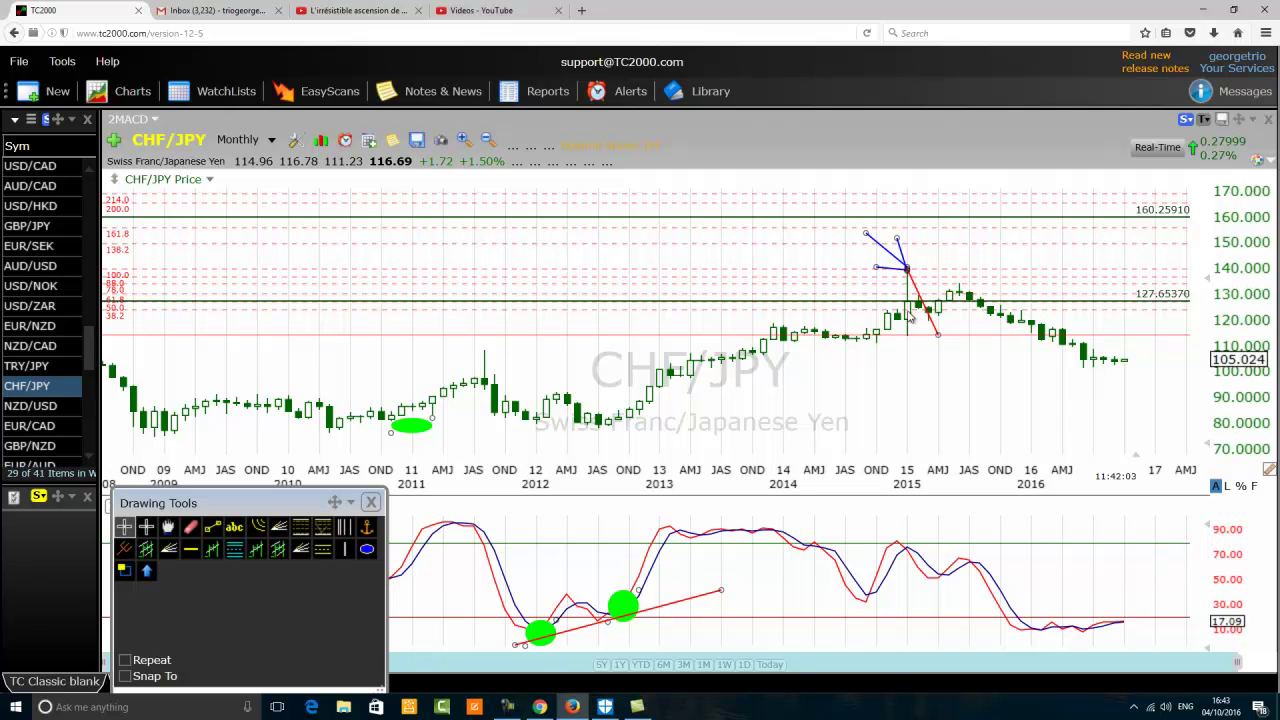
Step: Delete the Fibonacci retracement from the chart
mouse_move(916, 305)
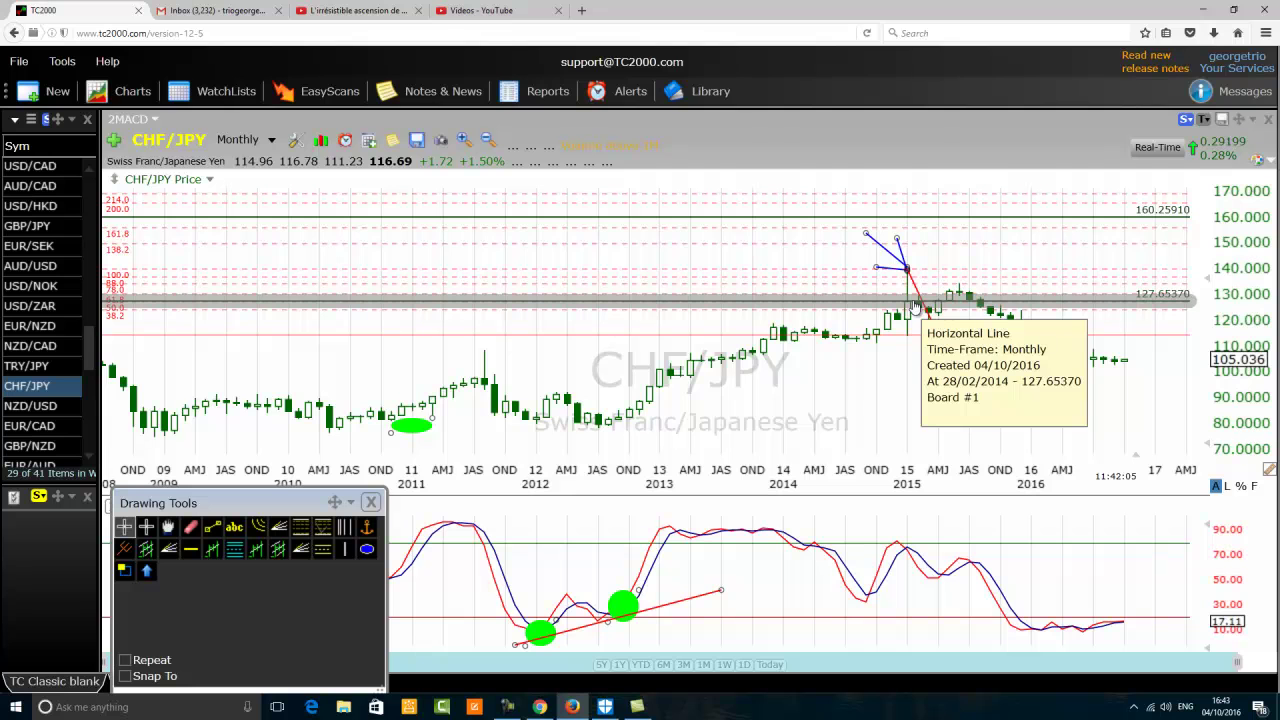
right_click(918, 298)
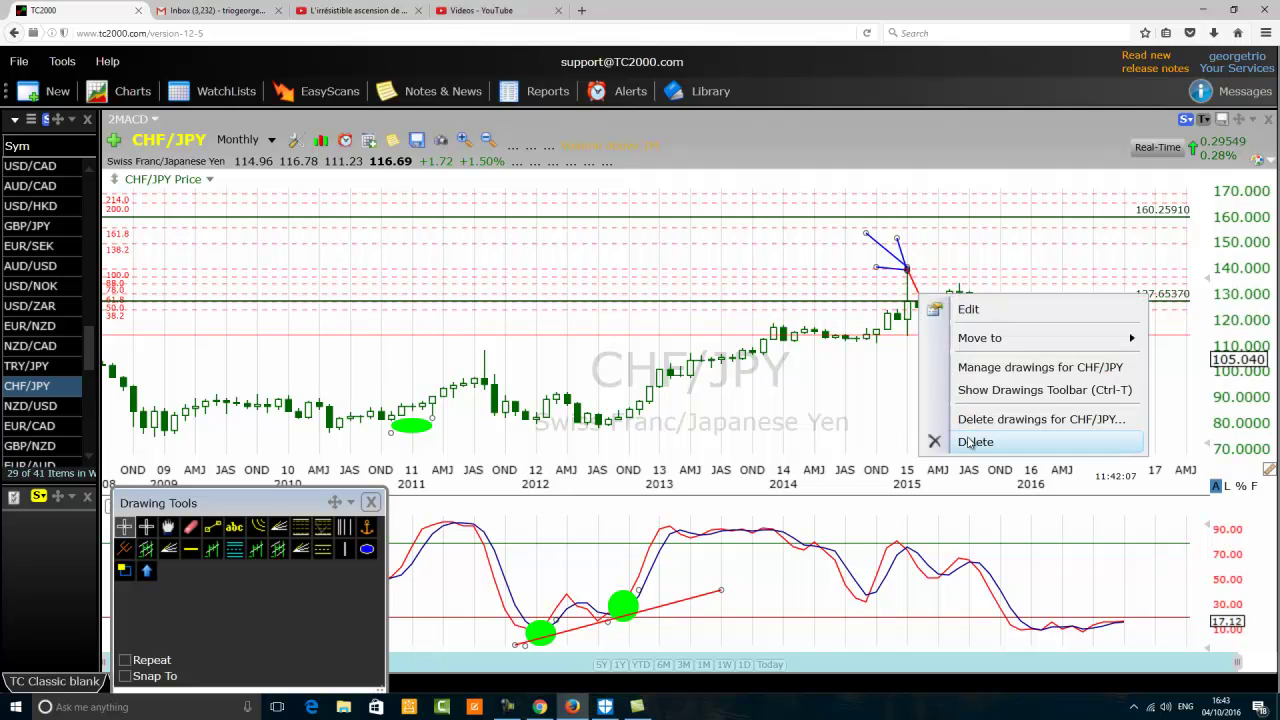
click(970, 442)
Step: Set the 127.65370 horizontal level's colour to orange
right_click(928, 303)
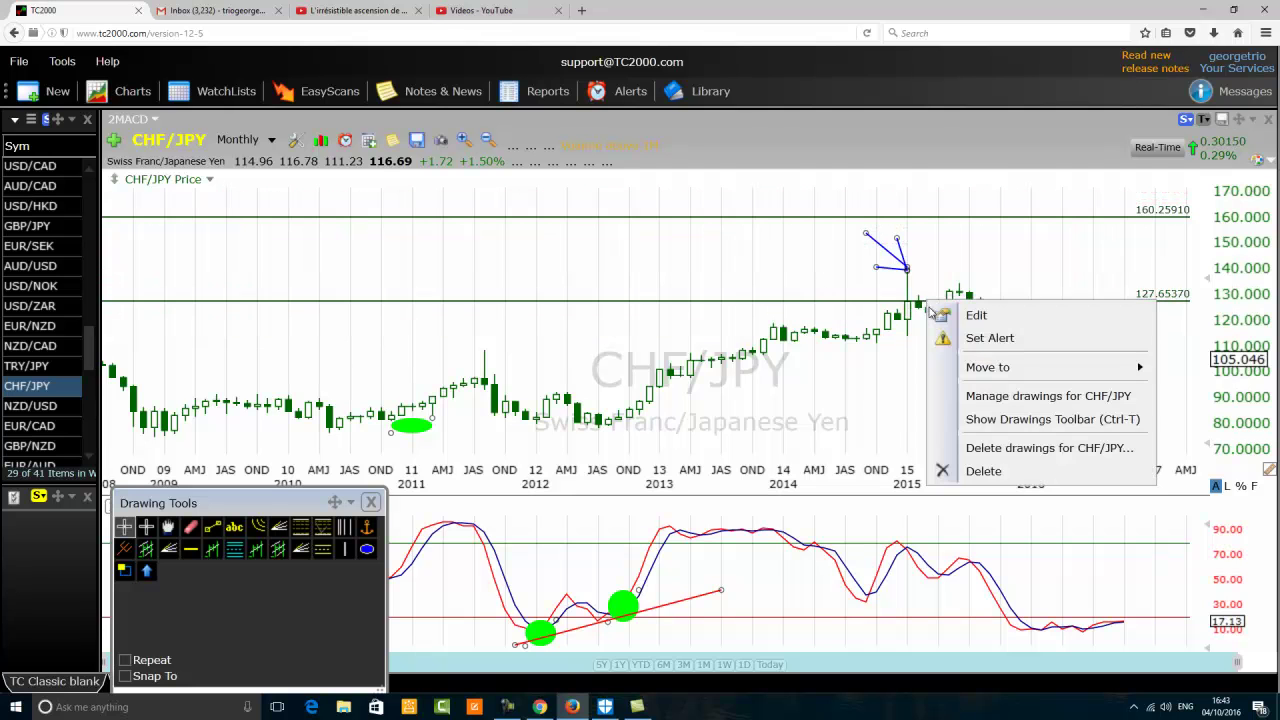
click(976, 316)
click(1186, 368)
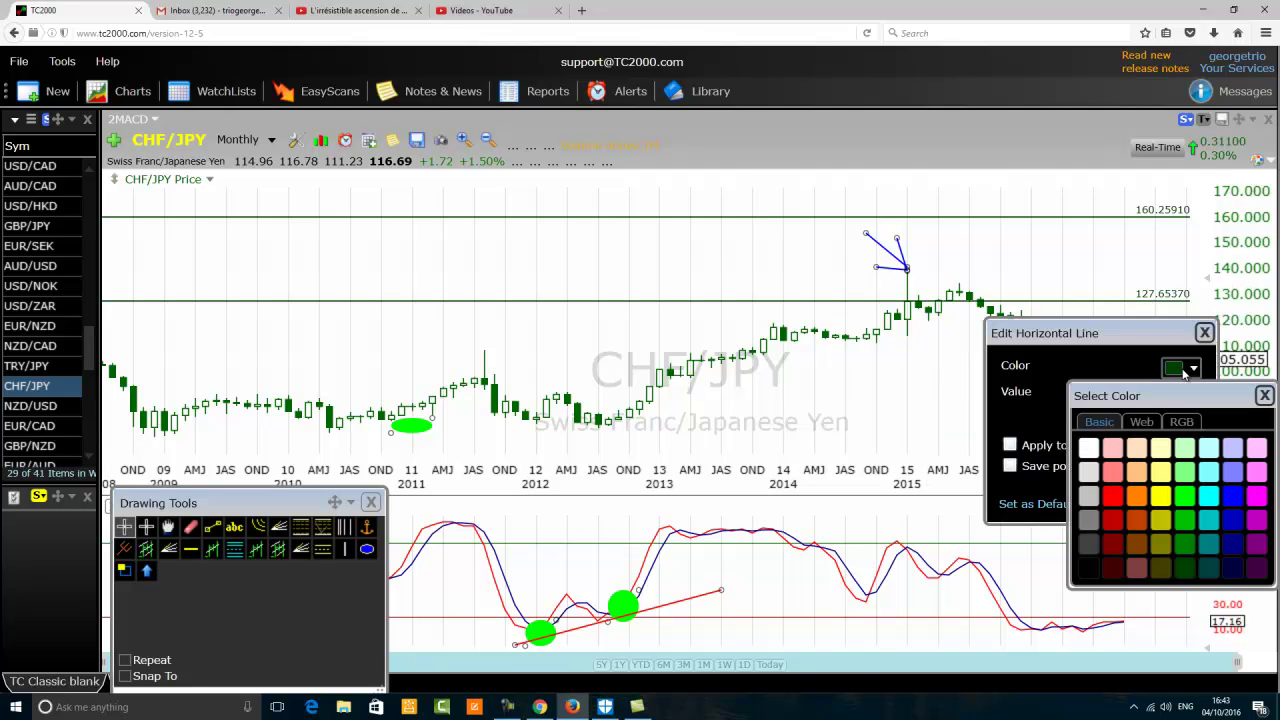
click(1136, 496)
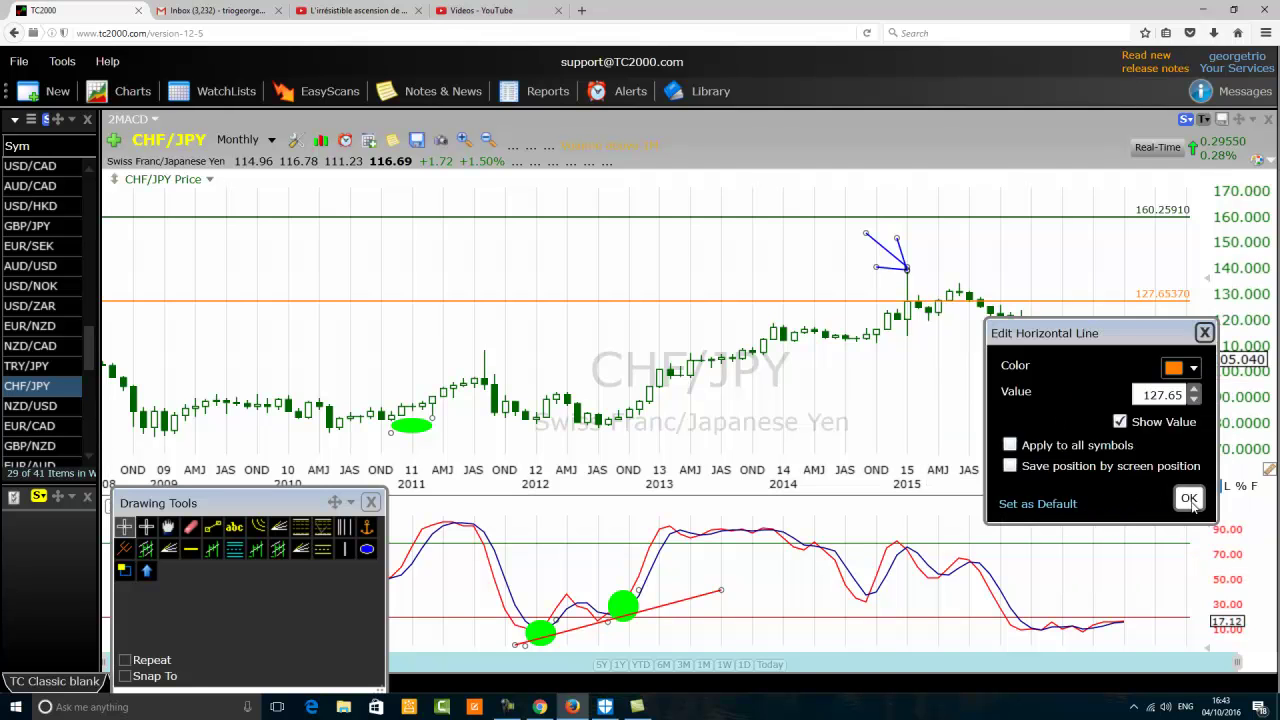
click(1192, 500)
mouse_move(905, 305)
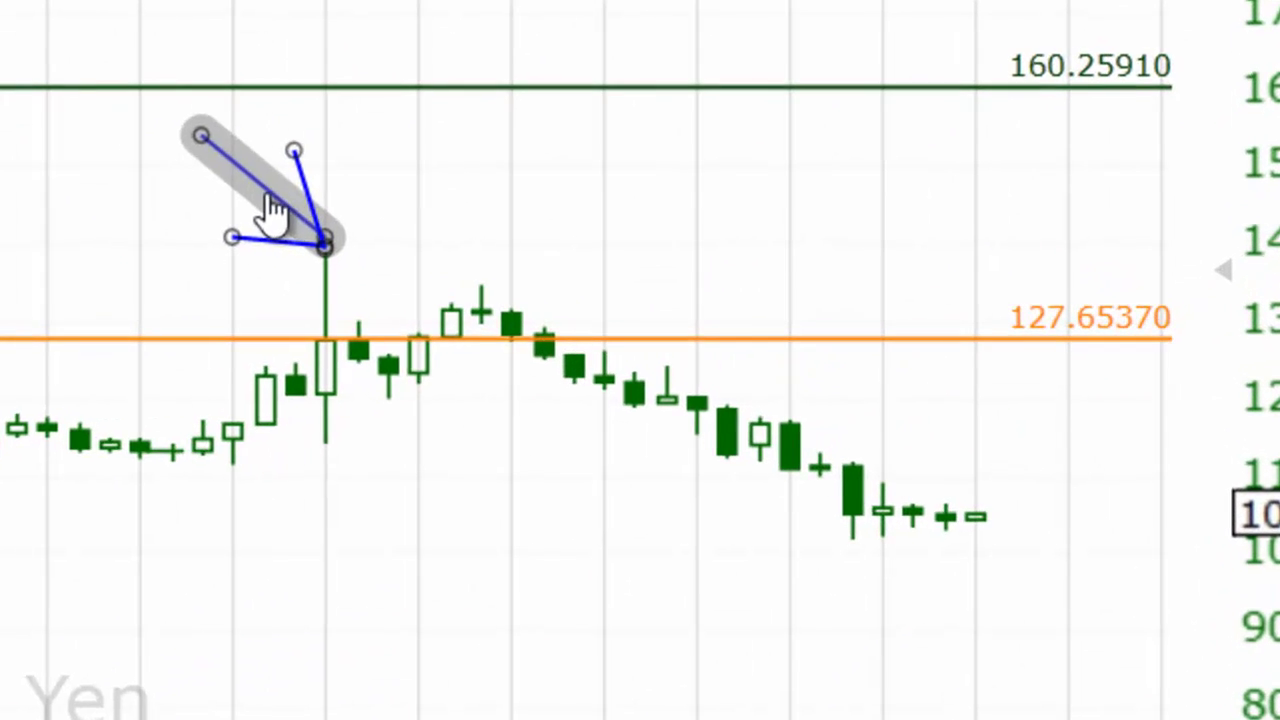
Step: Drag the blue pitchfork's prongs and anchors so its apex sits on the orange 127.65370 line after the 2015 peak
drag(272, 210, 366, 292)
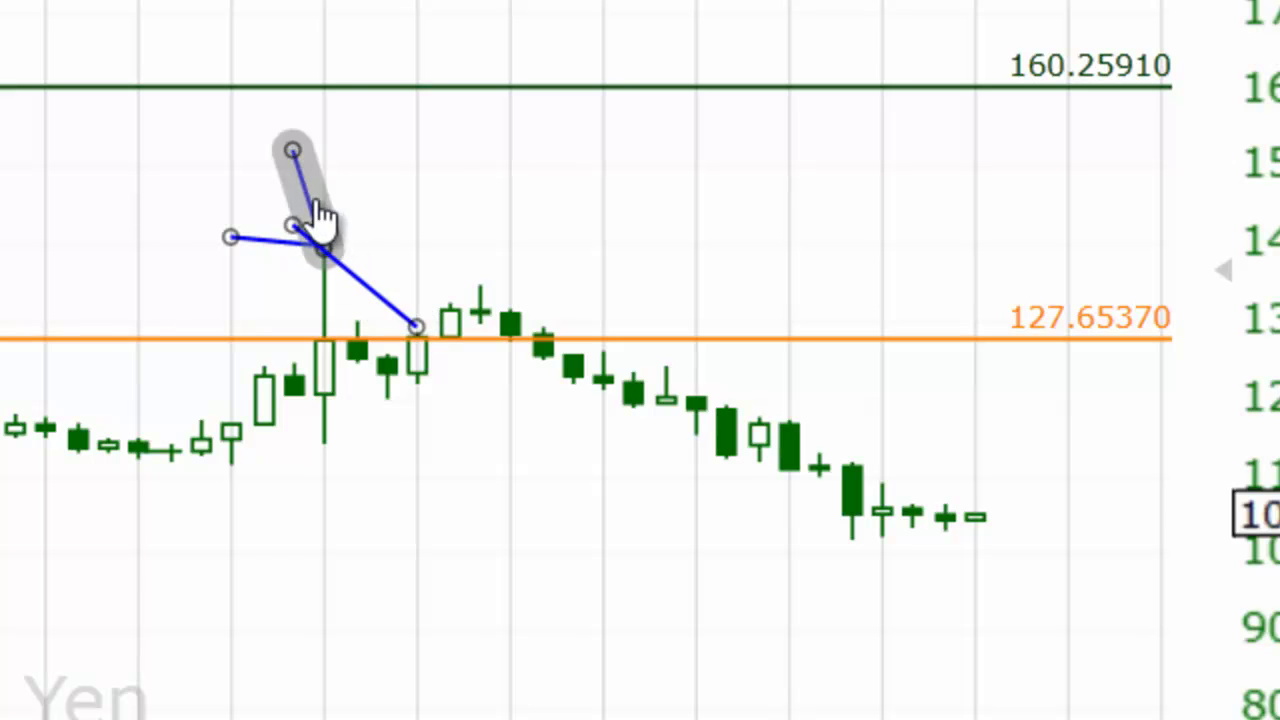
mouse_move(320, 215)
mouse_down()
mouse_move(420, 293)
mouse_move(410, 284)
mouse_up()
drag(263, 266, 152, 203)
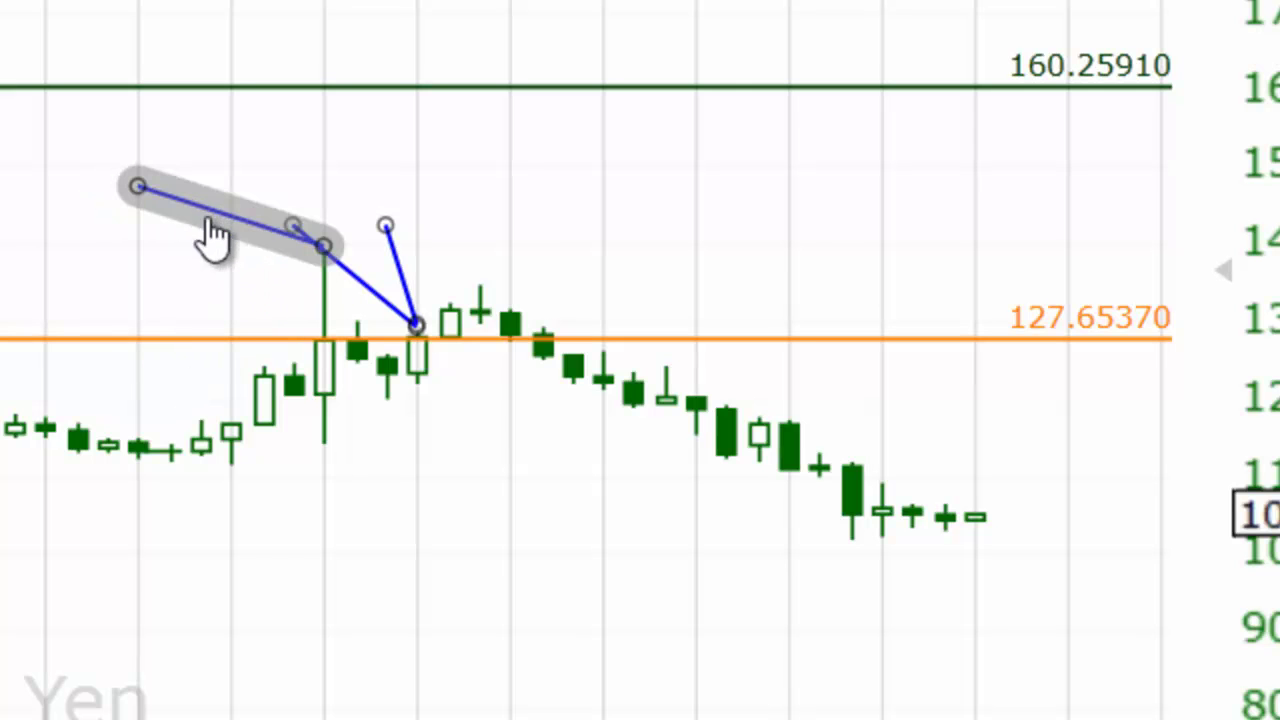
drag(253, 240, 363, 314)
drag(226, 266, 358, 310)
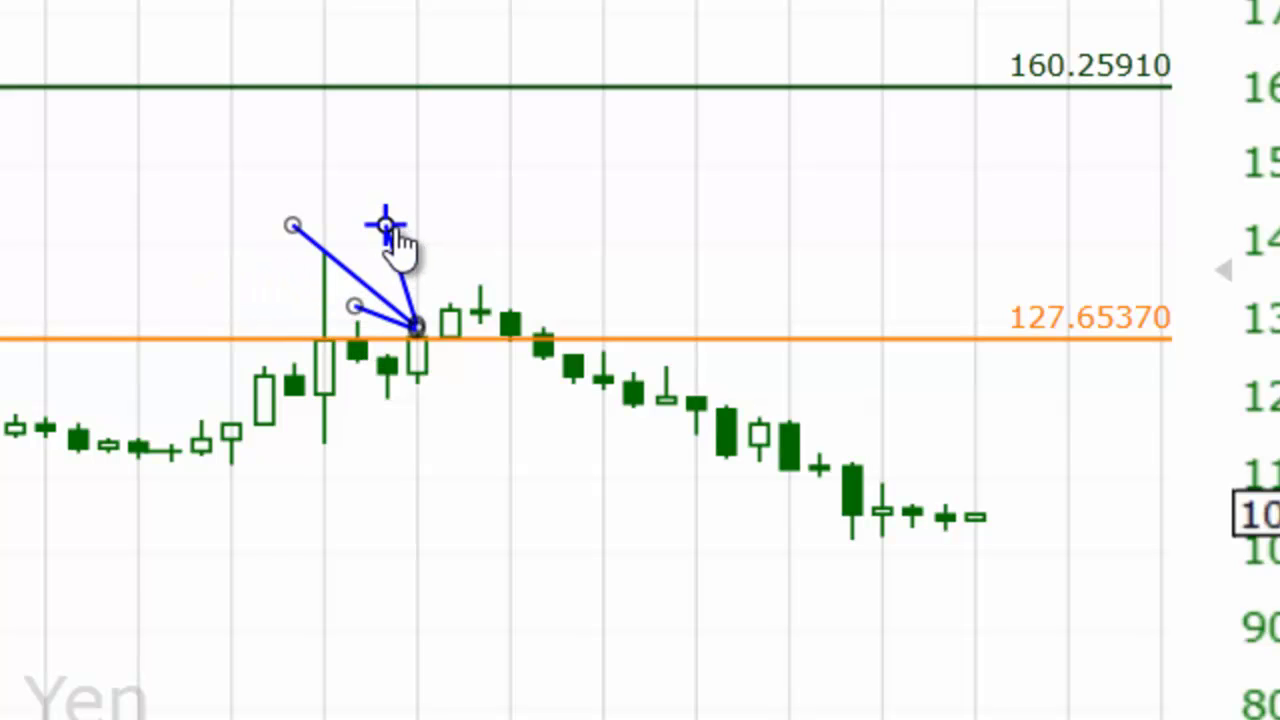
drag(388, 228, 415, 271)
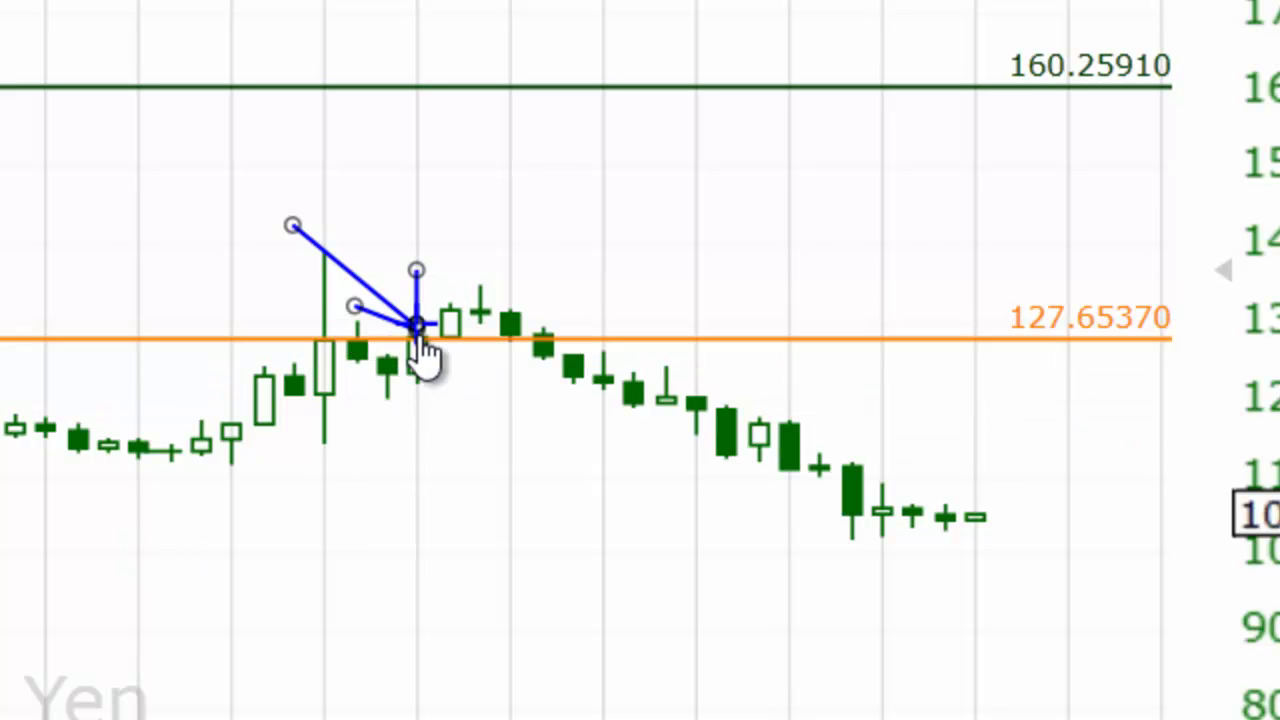
mouse_move(1100, 343)
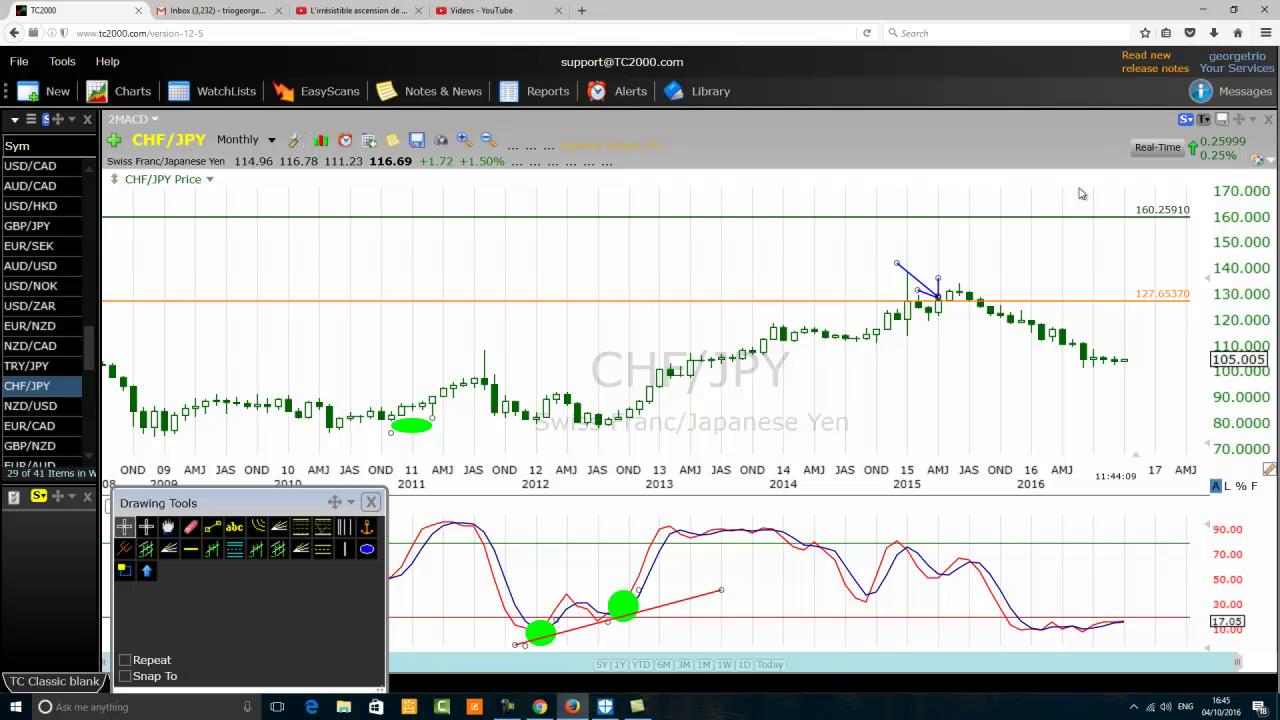
Step: Draw a blue trend line from the late-2012 low up through 2015, extended to about 130 in mid-2016
click(213, 530)
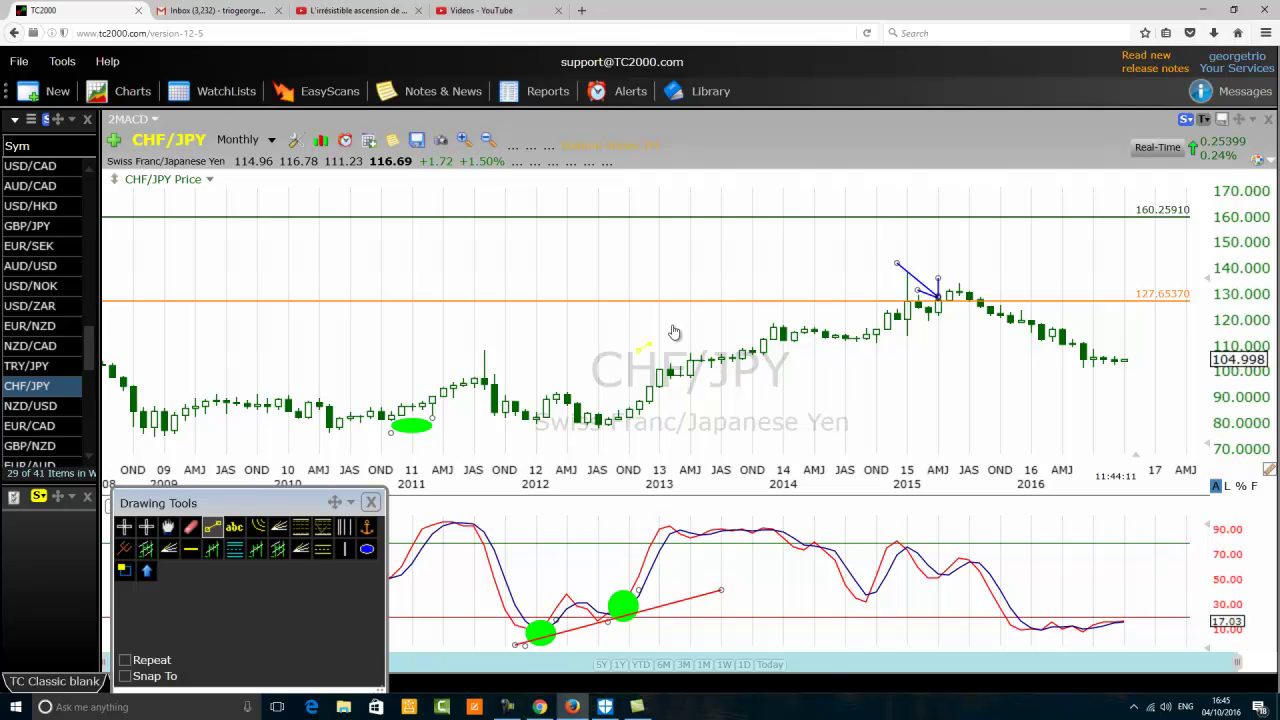
drag(607, 426, 1040, 288)
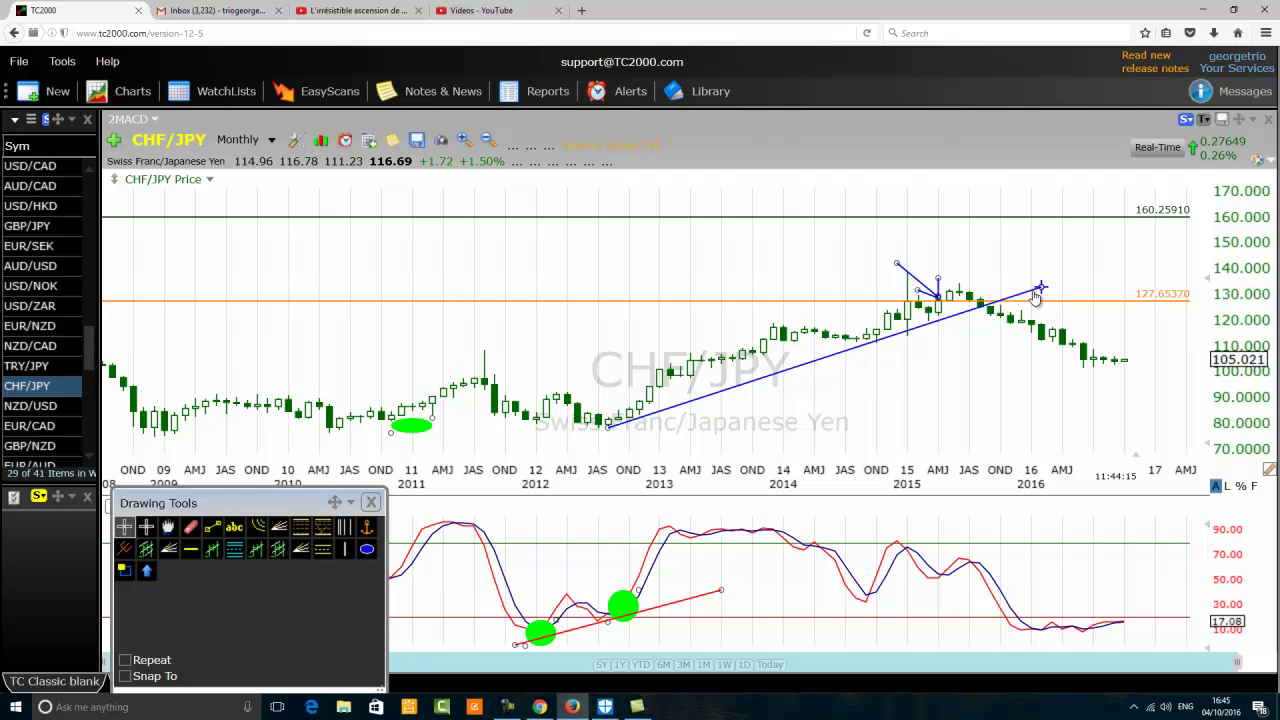
drag(1041, 288, 1072, 292)
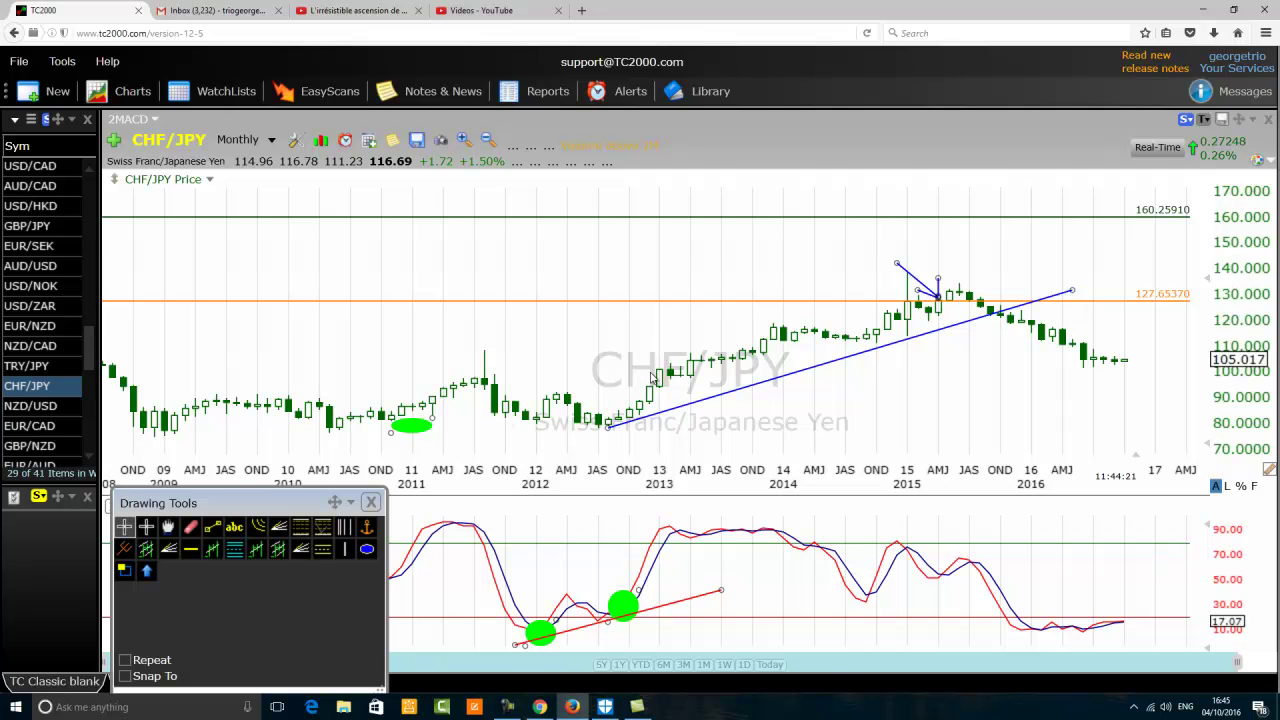